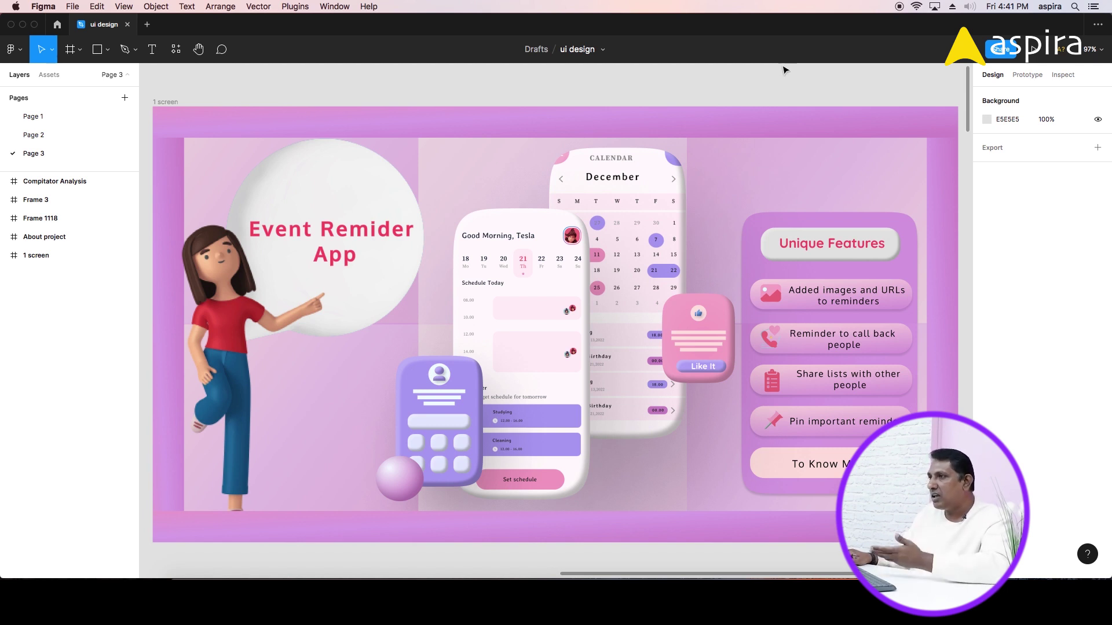
# Duplicate the 1 screen banner frame and zoom out to see both copies.
pyautogui.click(165, 103)
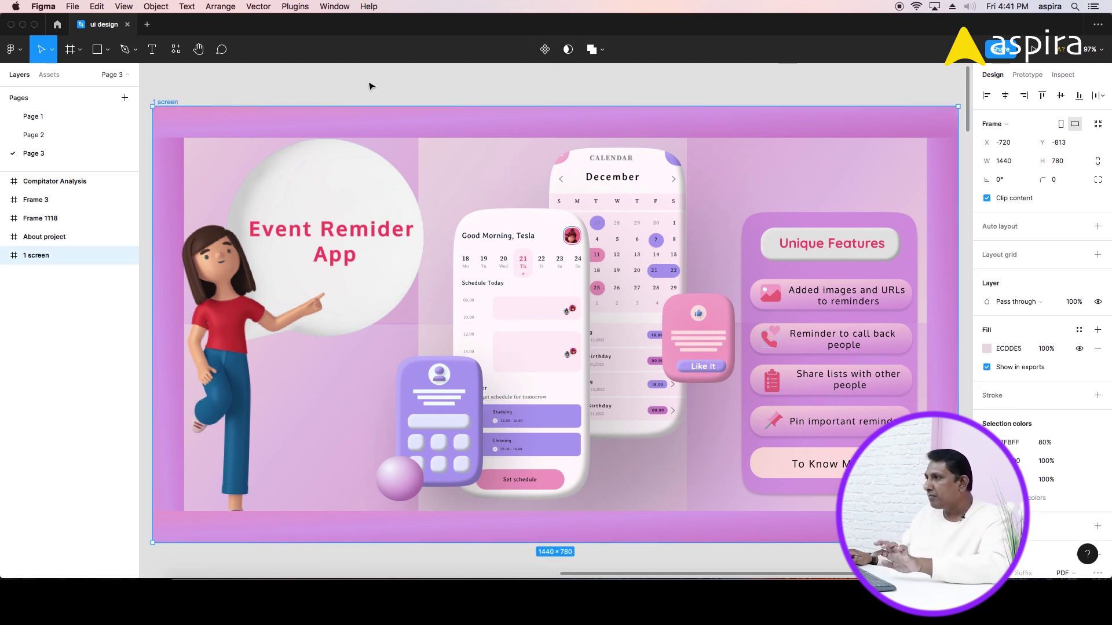
pyautogui.press('super+d')
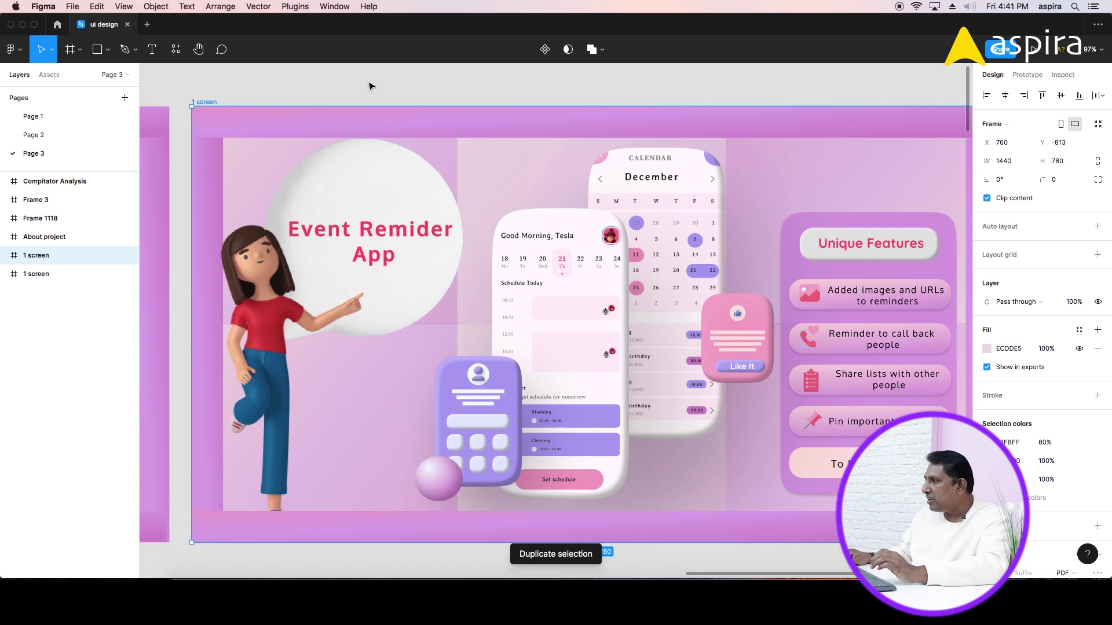
pyautogui.press('-')
# Delete the top, right, bottom and left decorative border bars from the copy.
pyautogui.click(741, 225)
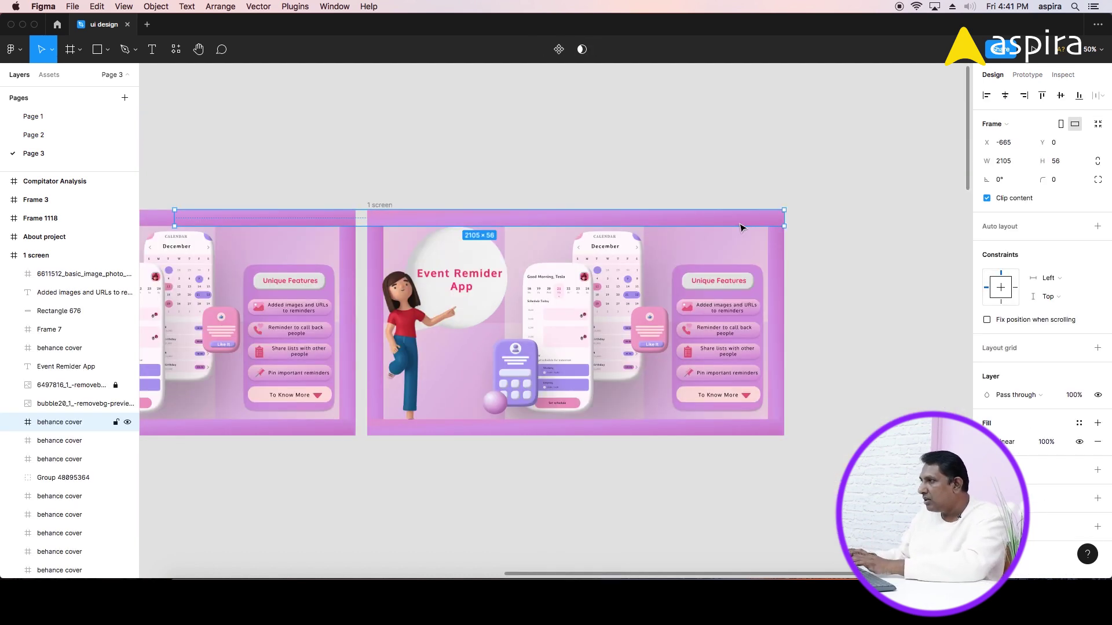
pyautogui.press('Delete')
pyautogui.click(776, 241)
pyautogui.press('Delete')
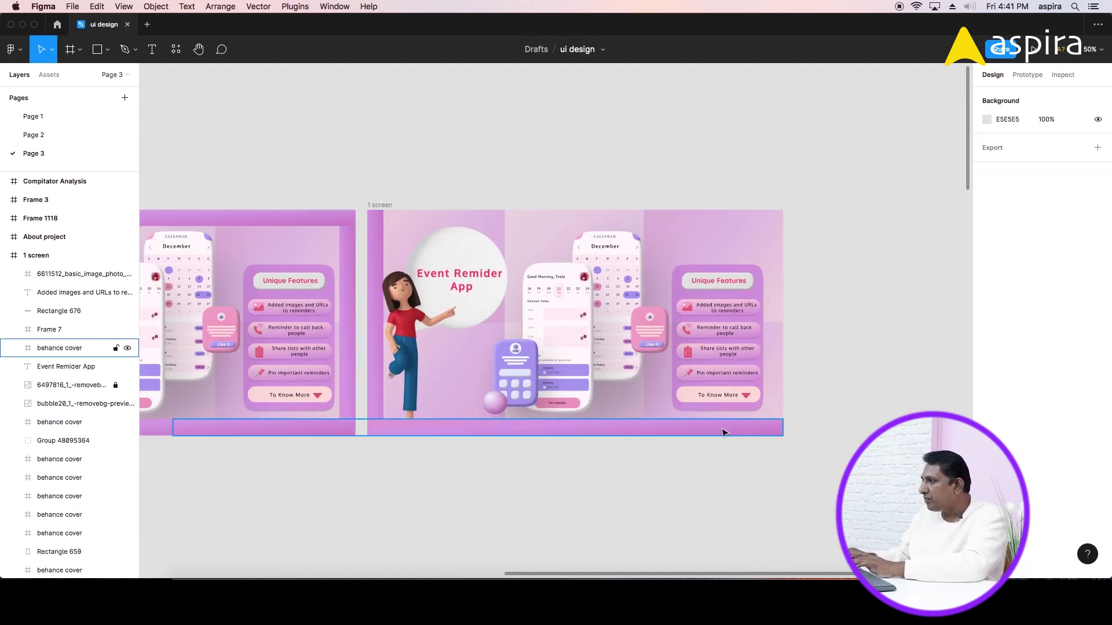
pyautogui.click(724, 432)
pyautogui.press('Delete')
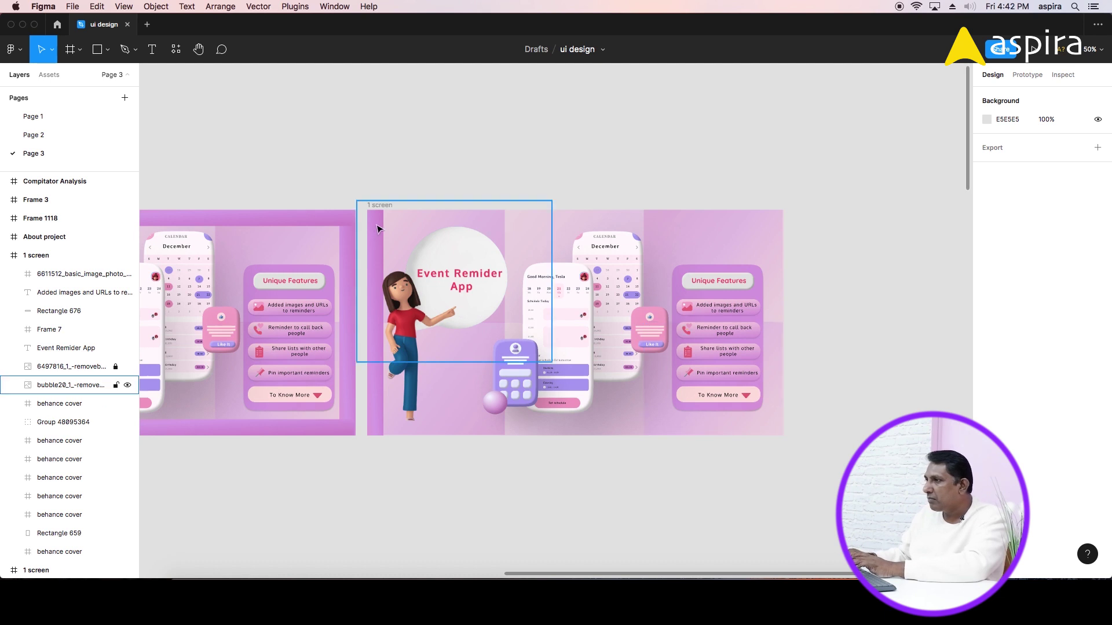
pyautogui.click(379, 379)
pyautogui.press('Delete')
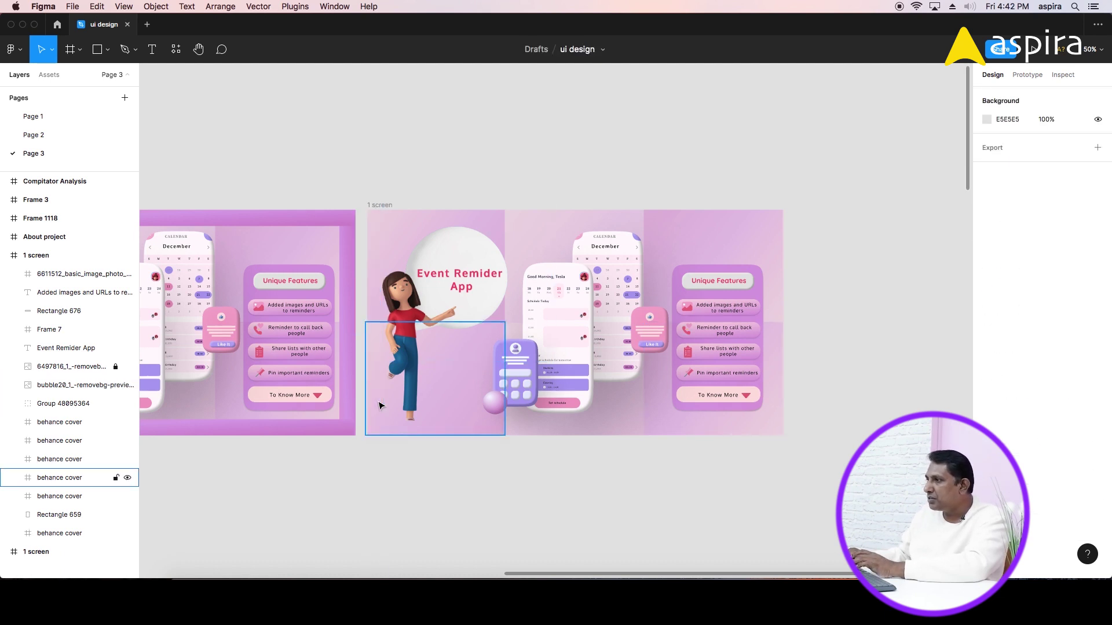
# Delete the feature panels, bubble, girl illustration and background panel, leaving heading and mockups.
pyautogui.click(414, 400)
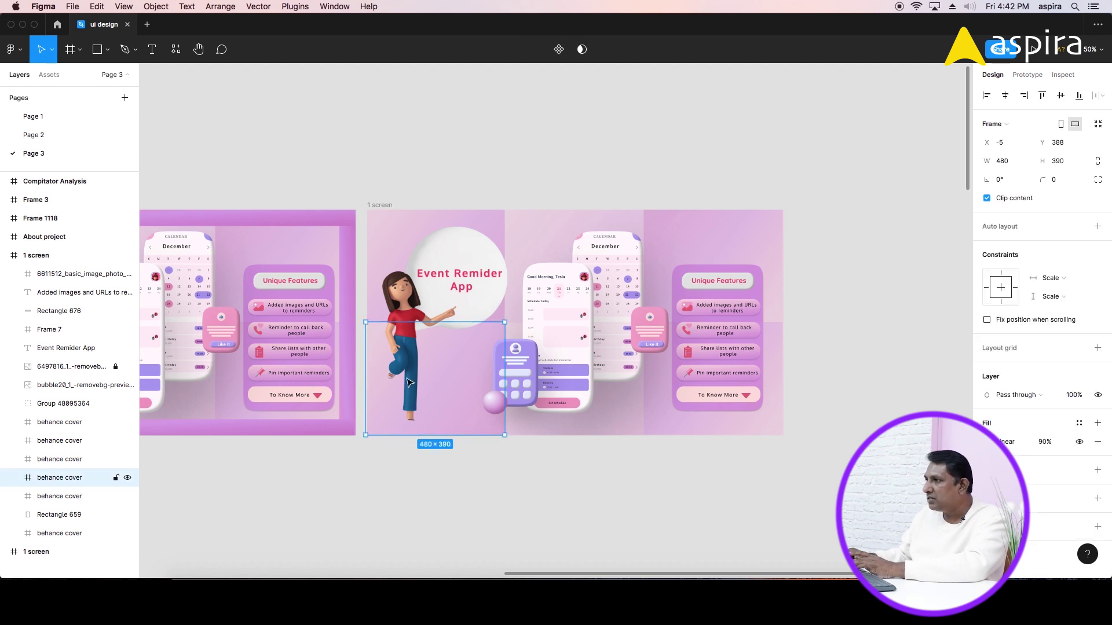
pyautogui.keyDown('shift'); pyautogui.click(59, 497); pyautogui.keyUp('shift')
pyautogui.press('Delete')
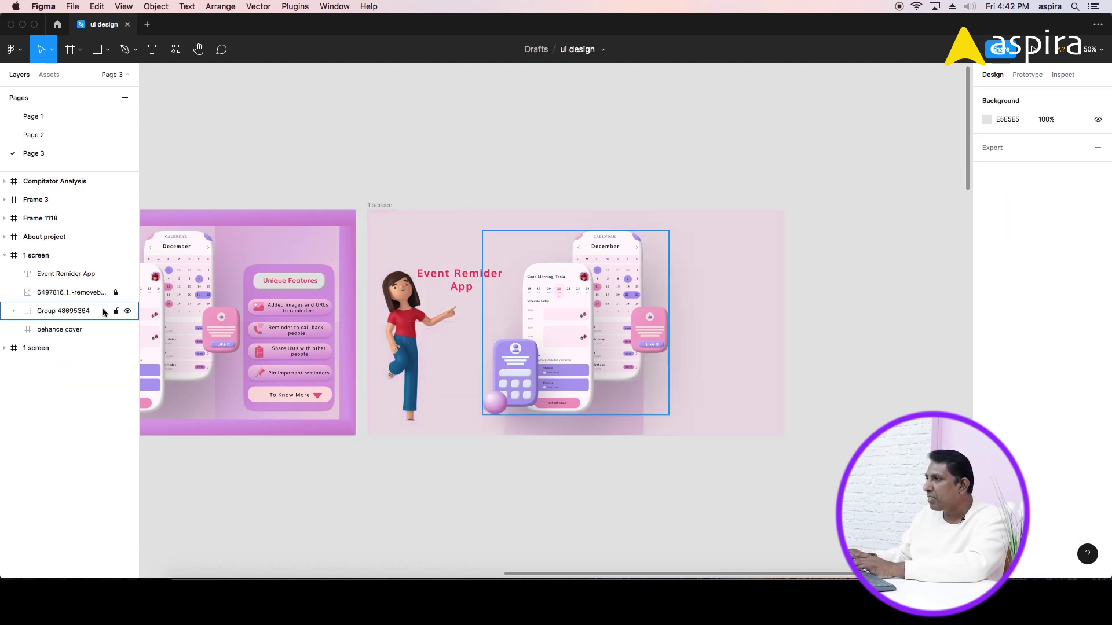
pyautogui.click(76, 292)
pyautogui.press('Delete')
pyautogui.click(624, 424)
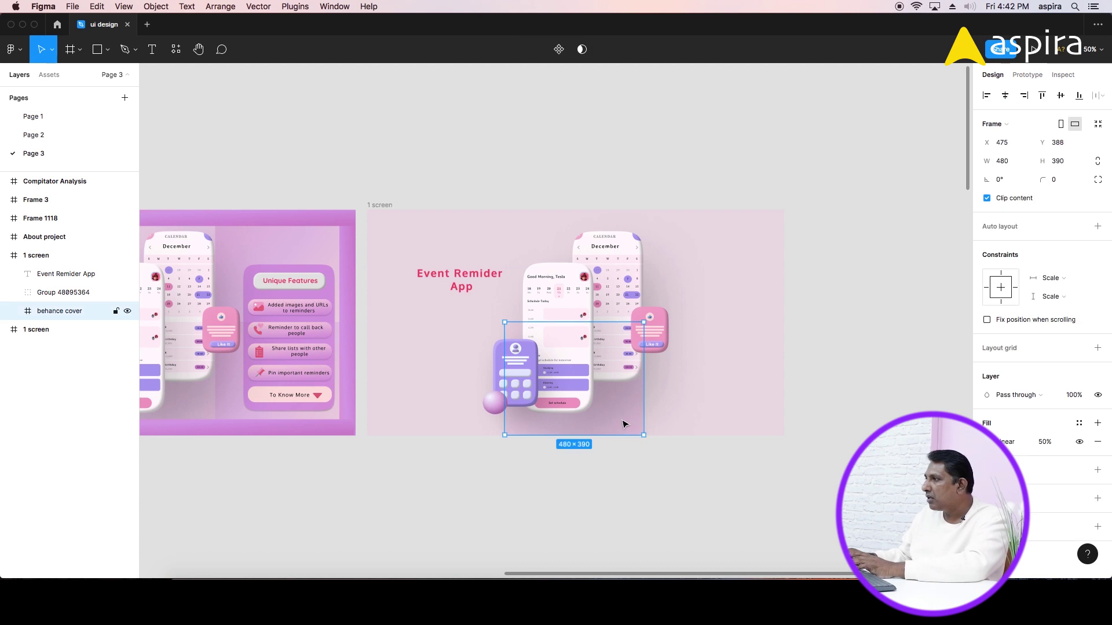
pyautogui.press('Delete')
pyautogui.click(381, 206)
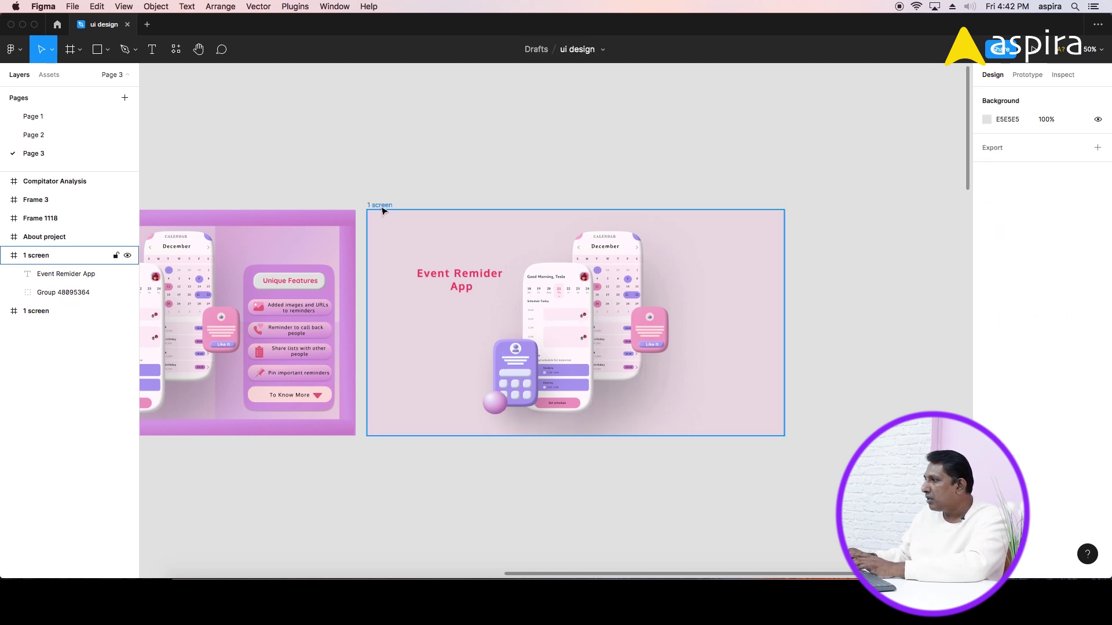
pyautogui.click(449, 185)
pyautogui.click(497, 330)
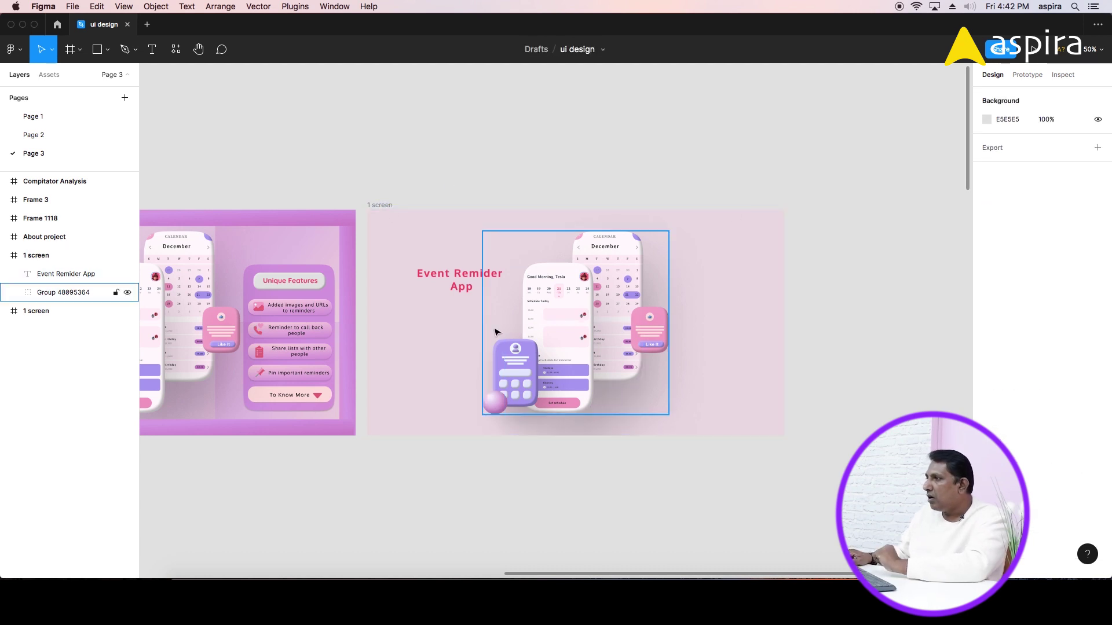
pyautogui.press('Escape')
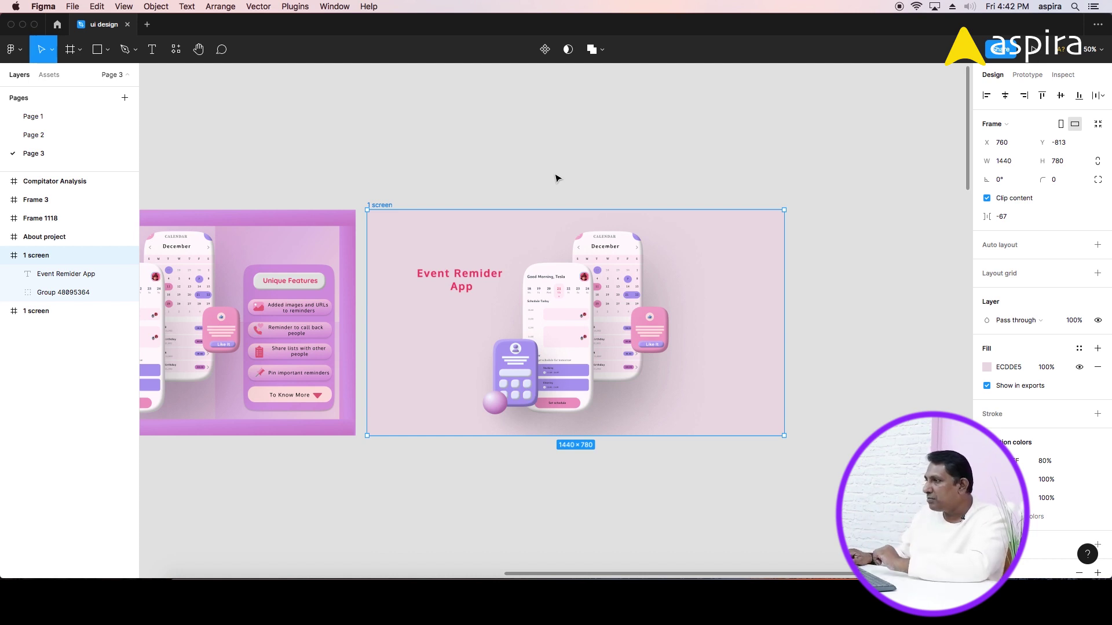
# Fill the copied banner's background with the schedule card's purple using the eyedropper.
pyautogui.click(613, 417)
pyautogui.click(380, 204)
pyautogui.click(446, 184)
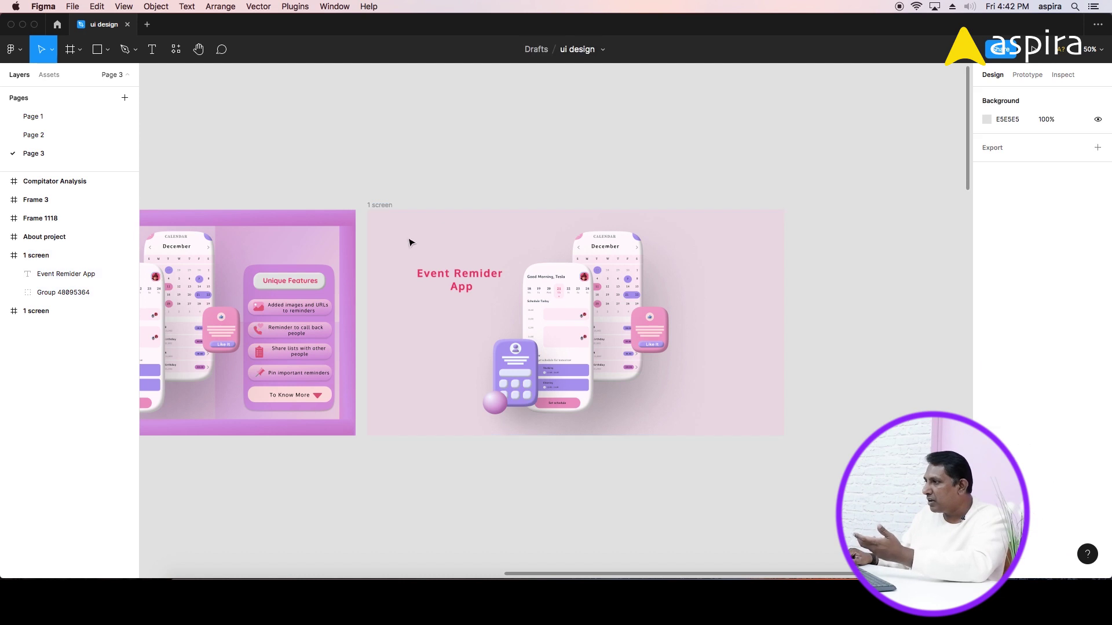
pyautogui.click(410, 227)
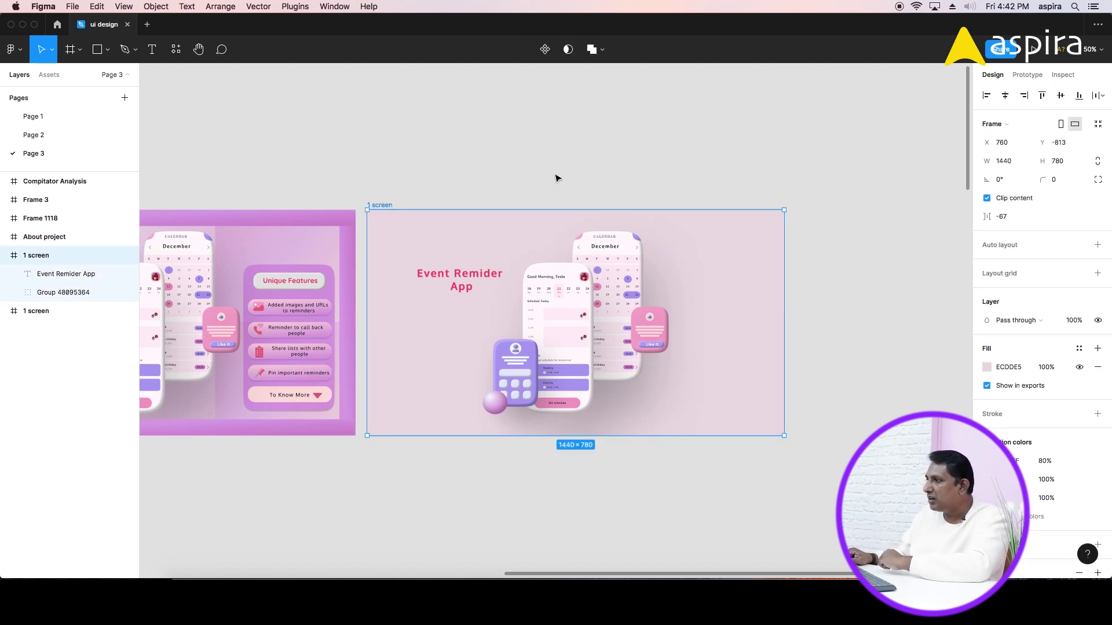
pyautogui.press('i')
pyautogui.click(582, 372)
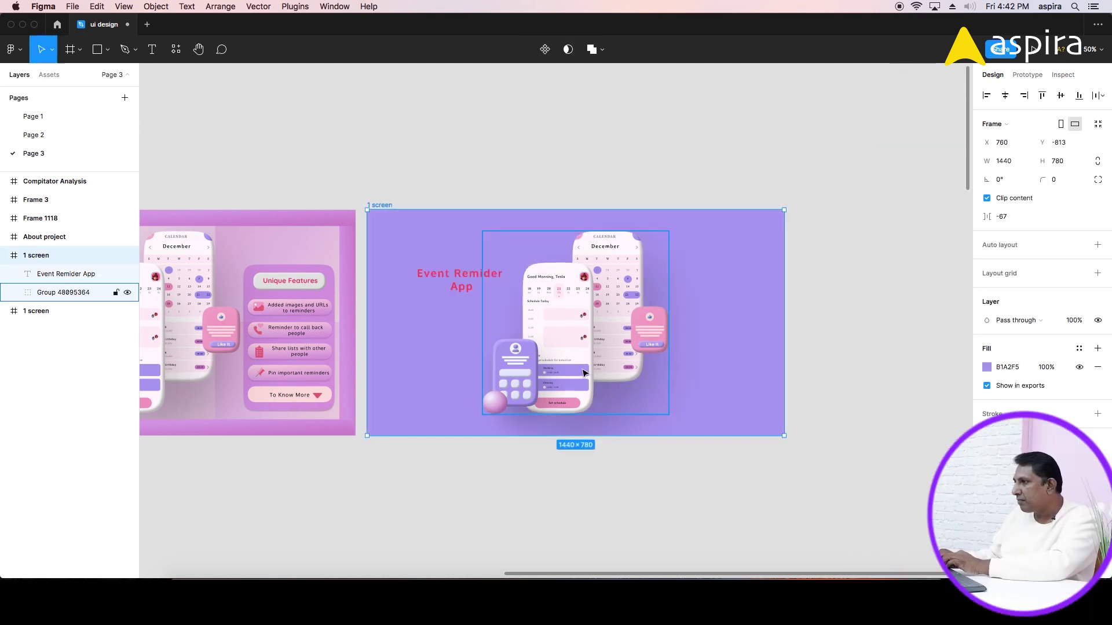
# Try a more saturated purple in the background colour picker, then undo it.
pyautogui.click(987, 369)
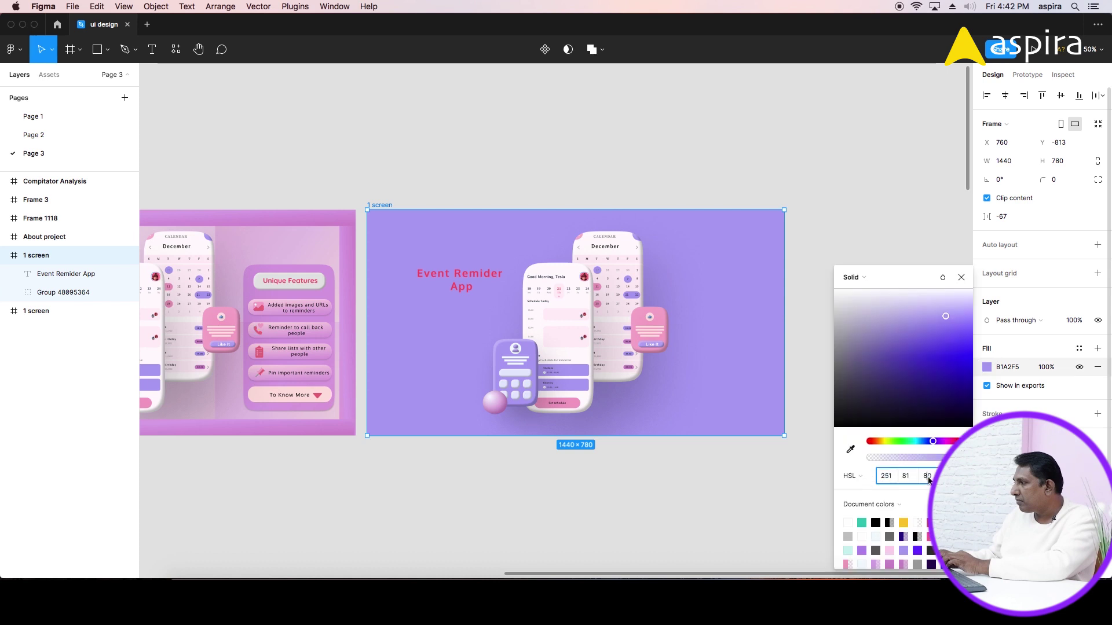
pyautogui.write('100')
pyautogui.press('Return')
pyautogui.click(906, 476)
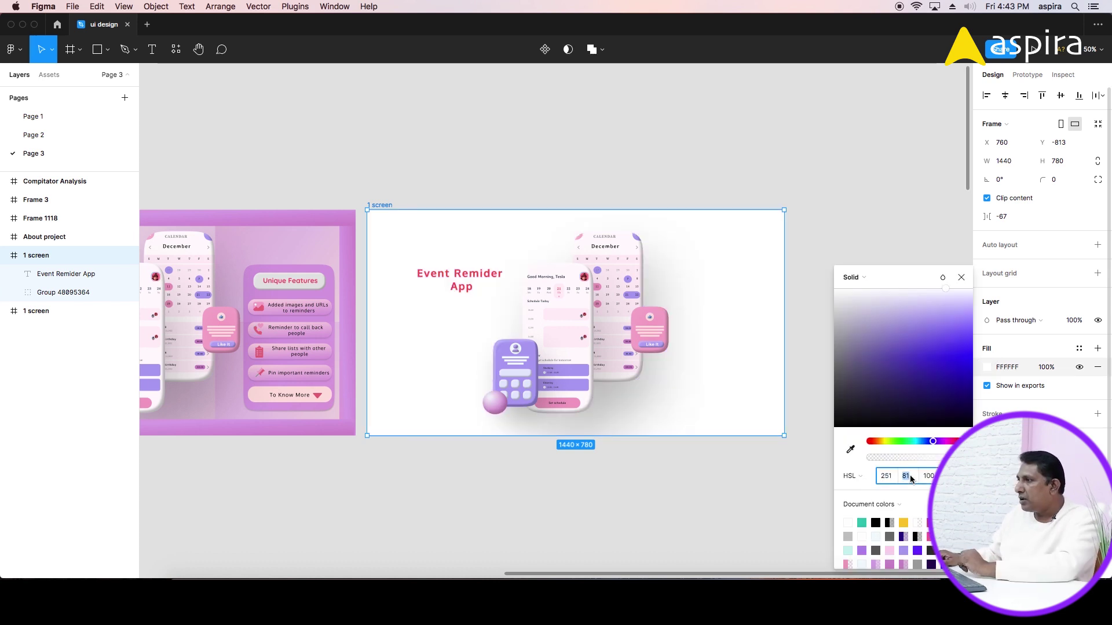
pyautogui.press('super+z')
pyautogui.press('Return')
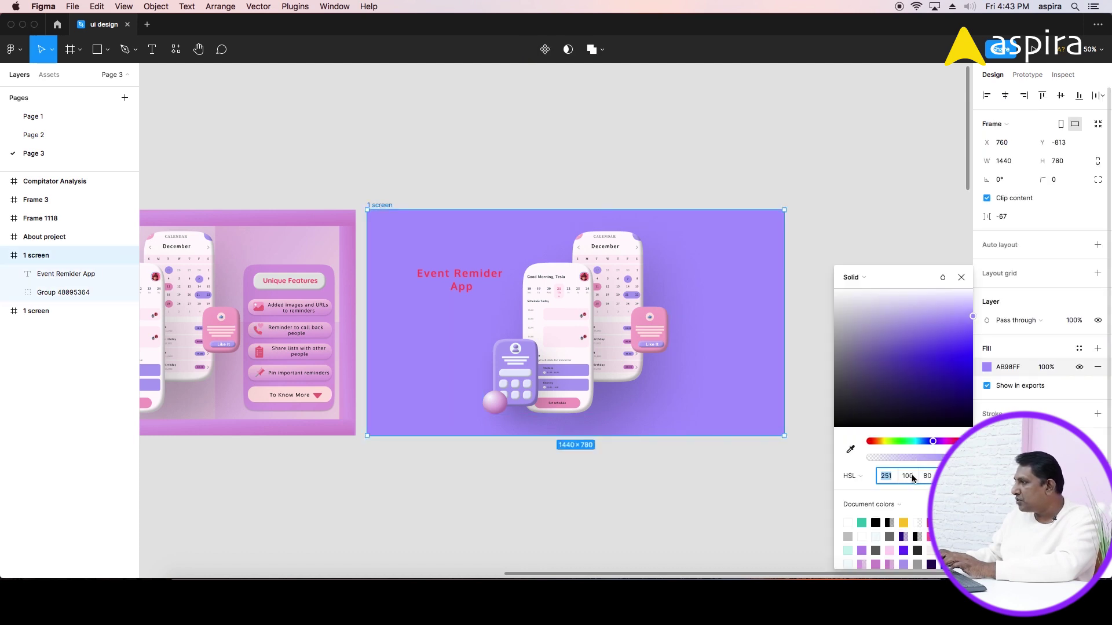
pyautogui.press('Escape')
pyautogui.press('Escape')
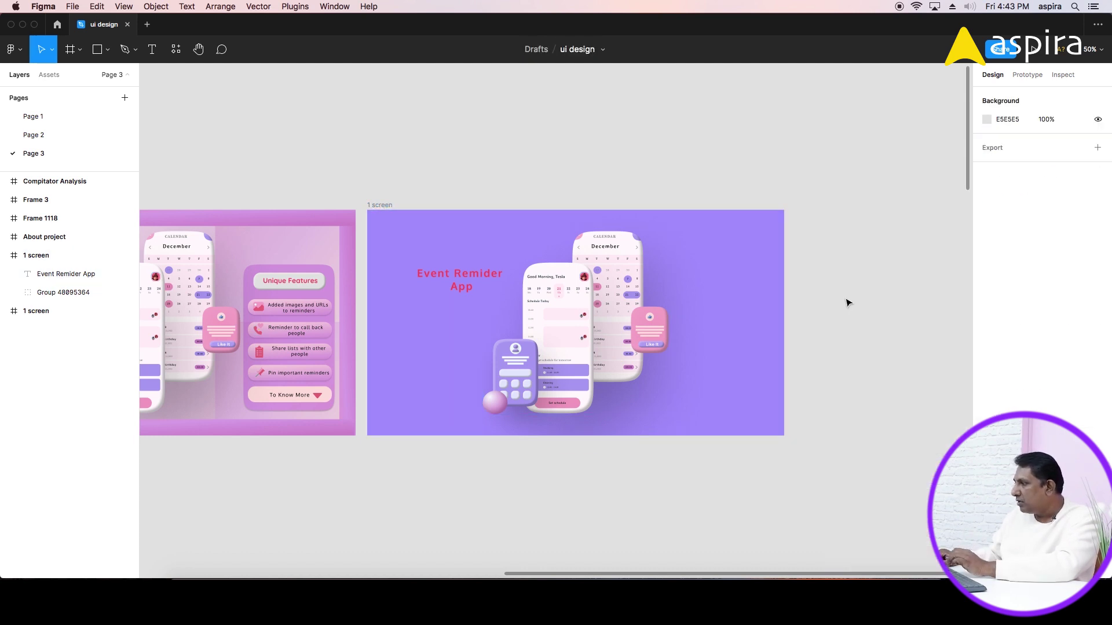
pyautogui.press('super+z')
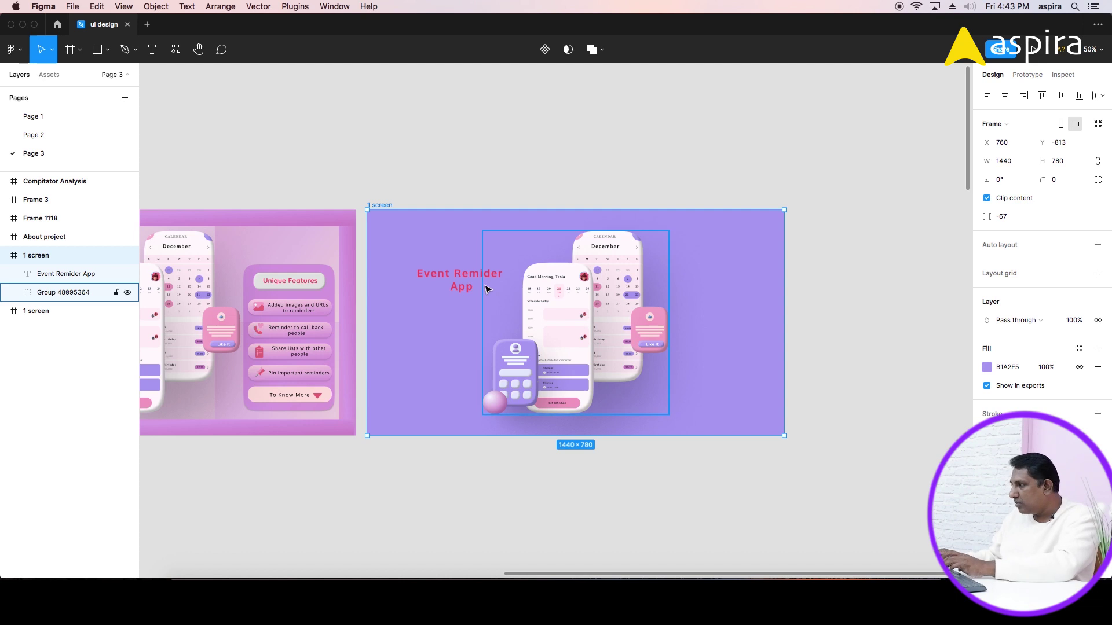
# Set the background to saturation 100, lightness 50 then 40, and adjust it to violet 8266FF.
pyautogui.click(987, 367)
pyautogui.click(892, 483)
pyautogui.press('Tab')
pyautogui.write('100')
pyautogui.press('Tab')
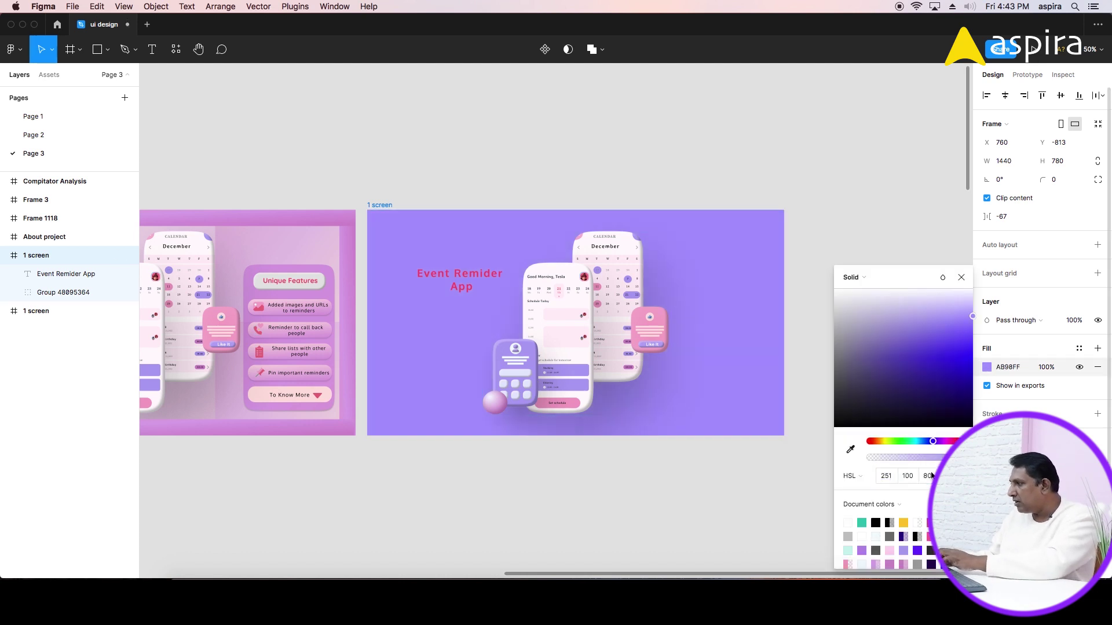
pyautogui.write('50')
pyautogui.press('Return')
pyautogui.write('40')
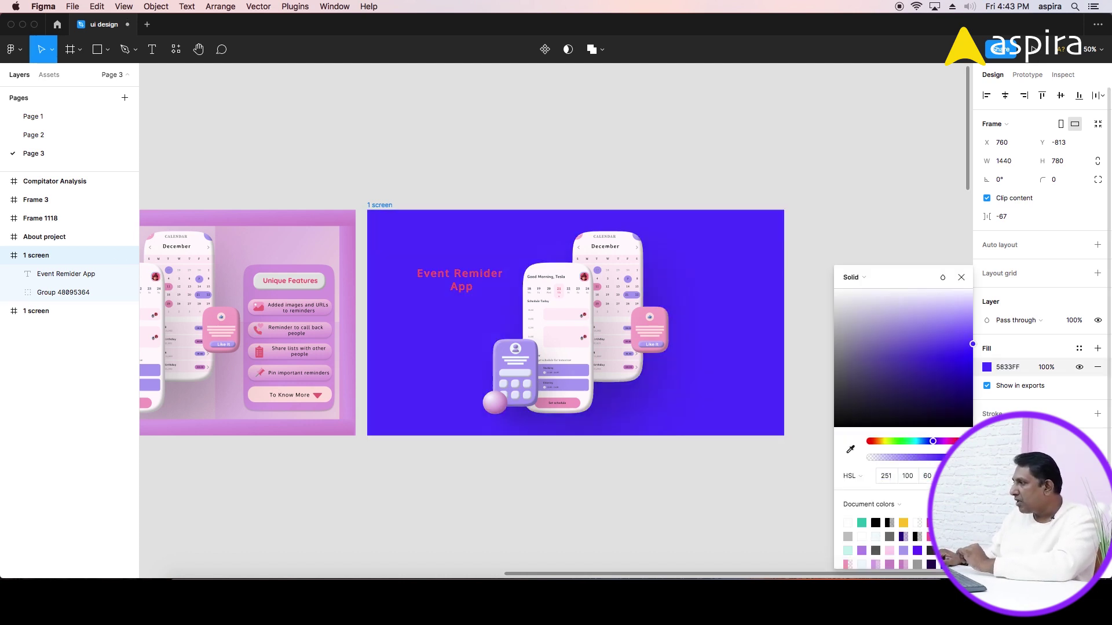
pyautogui.press('Return')
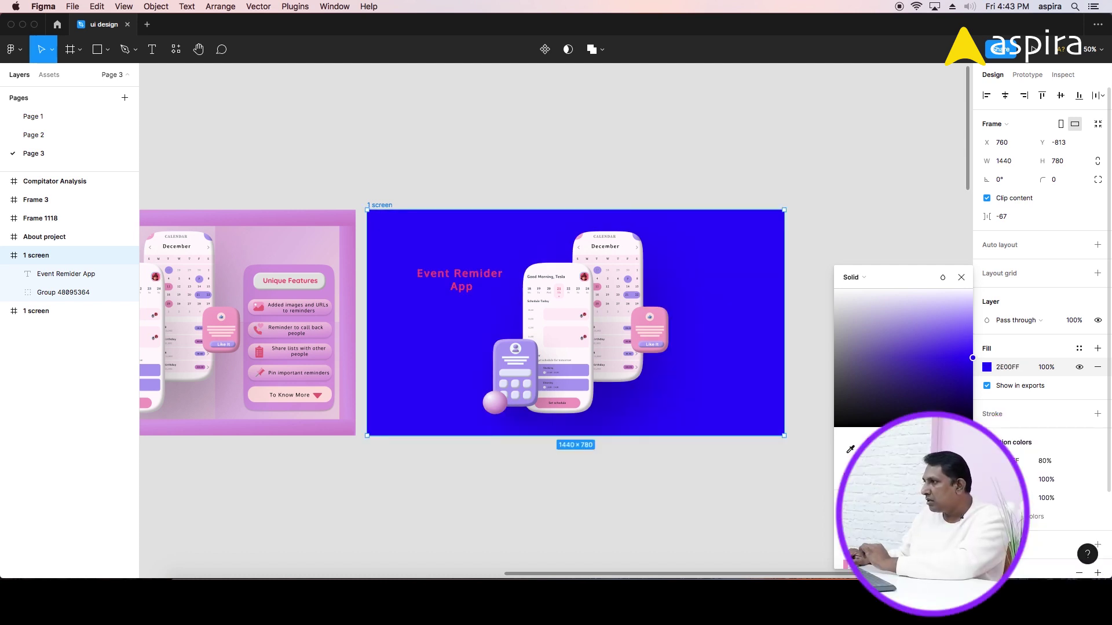
pyautogui.moveTo(973, 358); pyautogui.dragTo(972, 344)
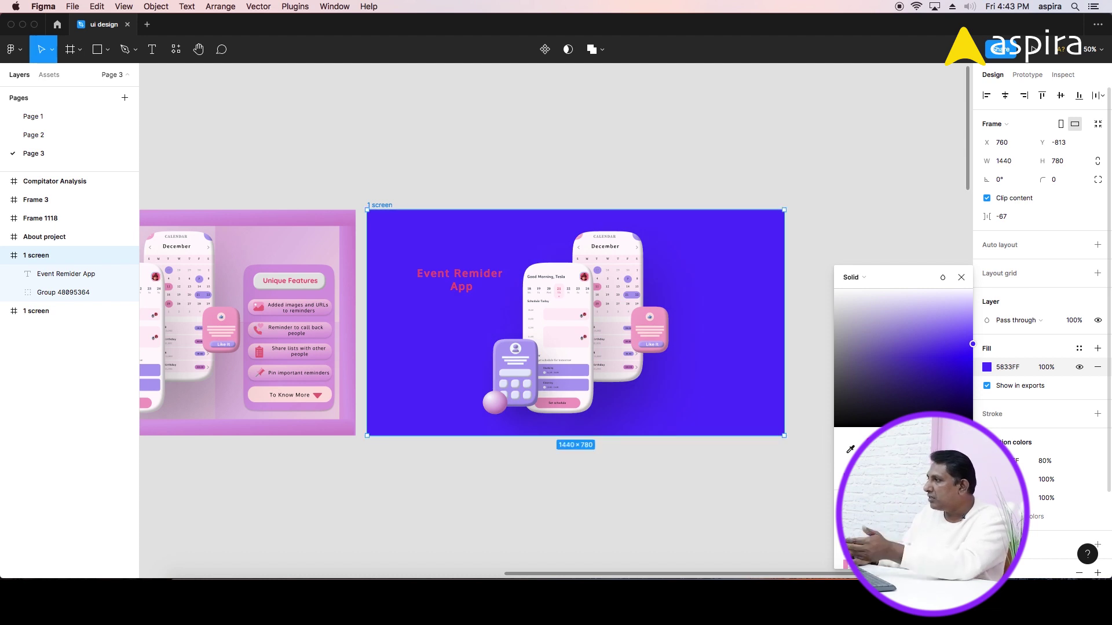
pyautogui.moveTo(973, 344)
pyautogui.mouseDown()
pyautogui.moveTo(973, 372)
pyautogui.moveTo(972, 331)
pyautogui.mouseUp()
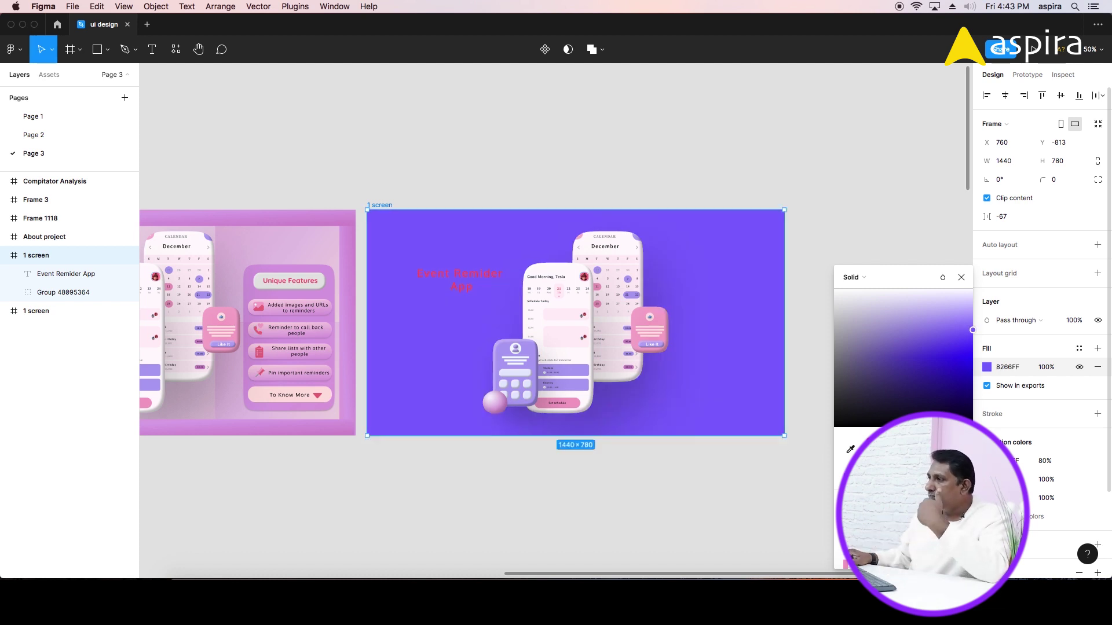
# Close the colour pickers and confirm the Event Reminder App heading's softer pink text colour.
pyautogui.click(961, 279)
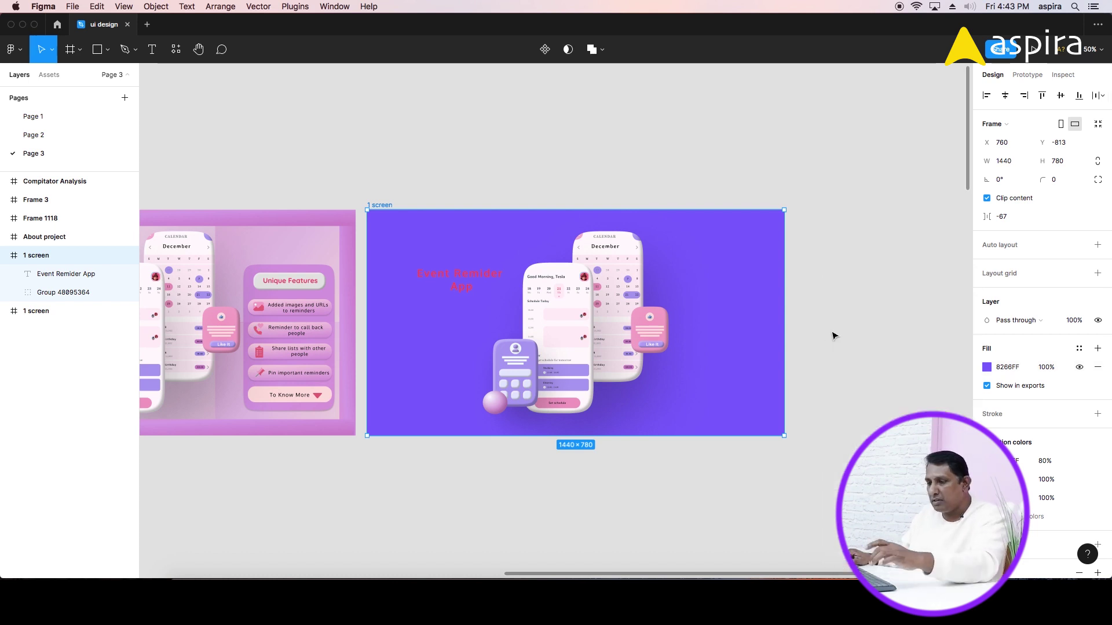
pyautogui.click(463, 278)
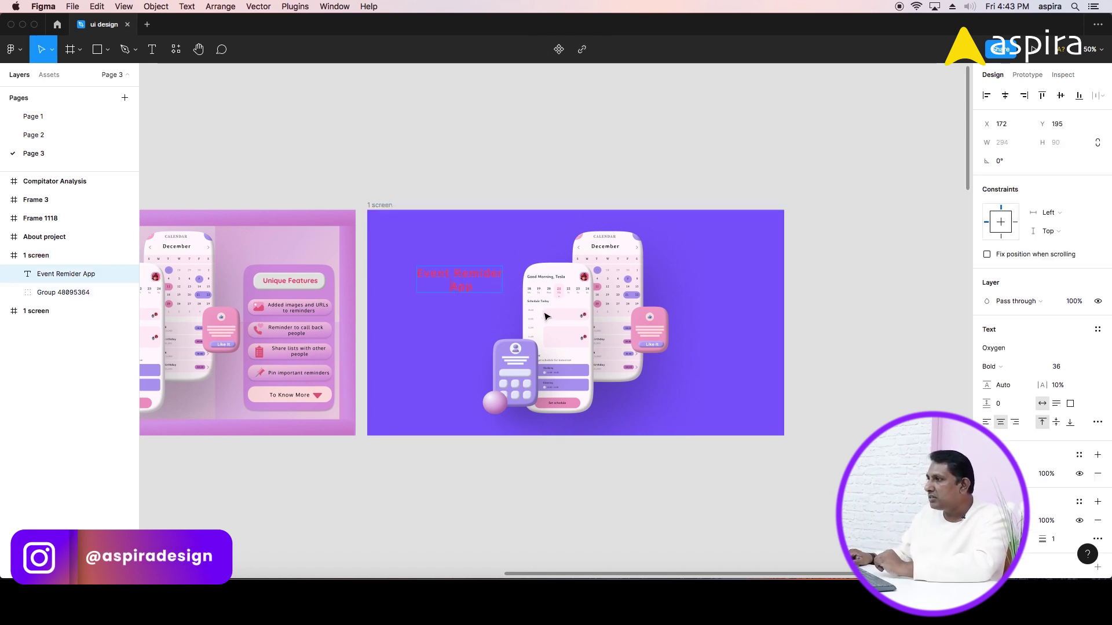
pyautogui.press('Escape')
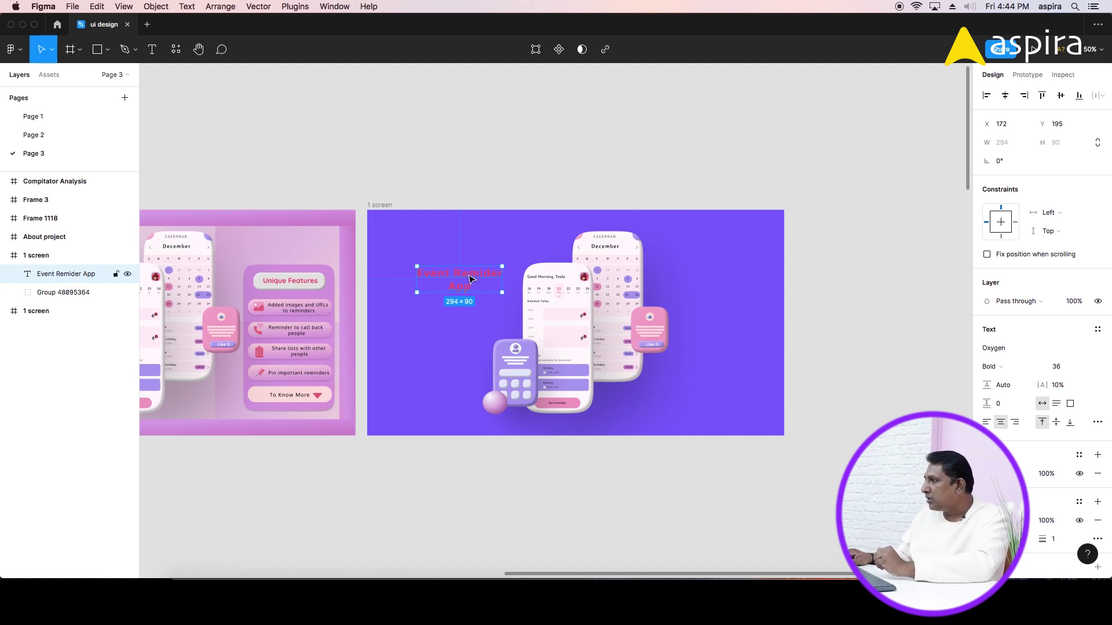
pyautogui.click(988, 474)
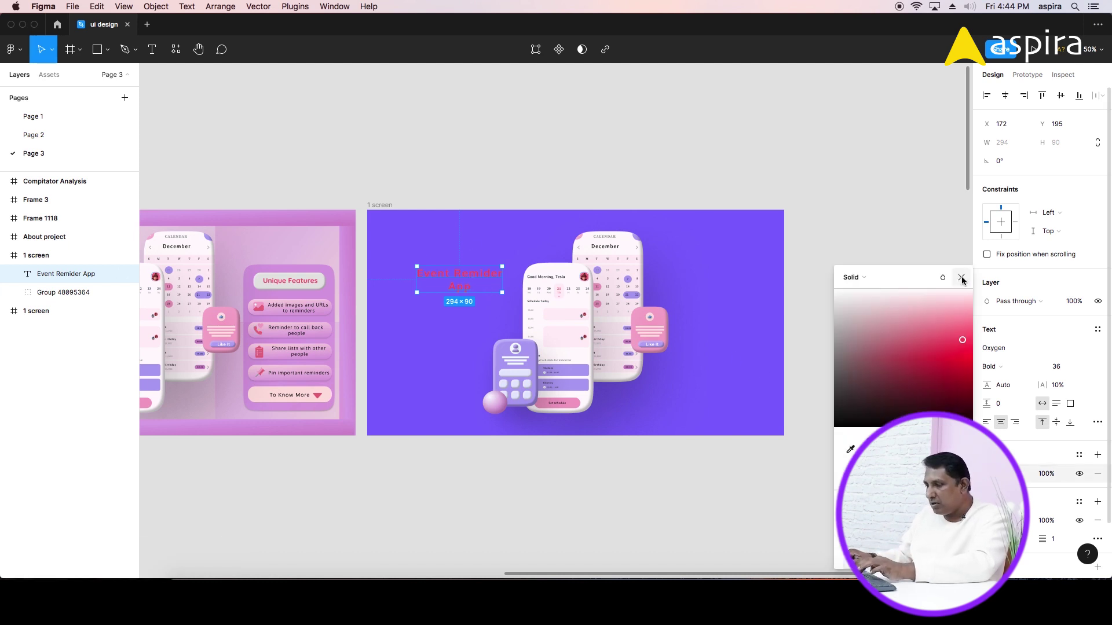
pyautogui.click(961, 278)
pyautogui.click(879, 306)
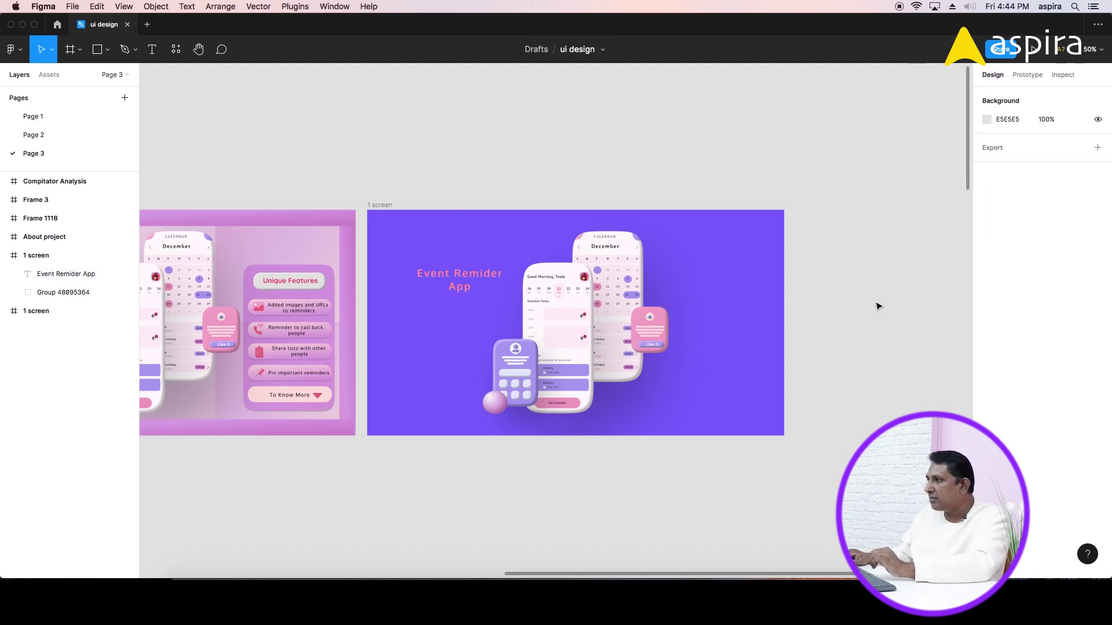
pyautogui.click(608, 282)
# Enlarge the phone mockup group, move it right and up, and nudge the Like It card.
pyautogui.moveTo(668, 416); pyautogui.dragTo(690, 436)
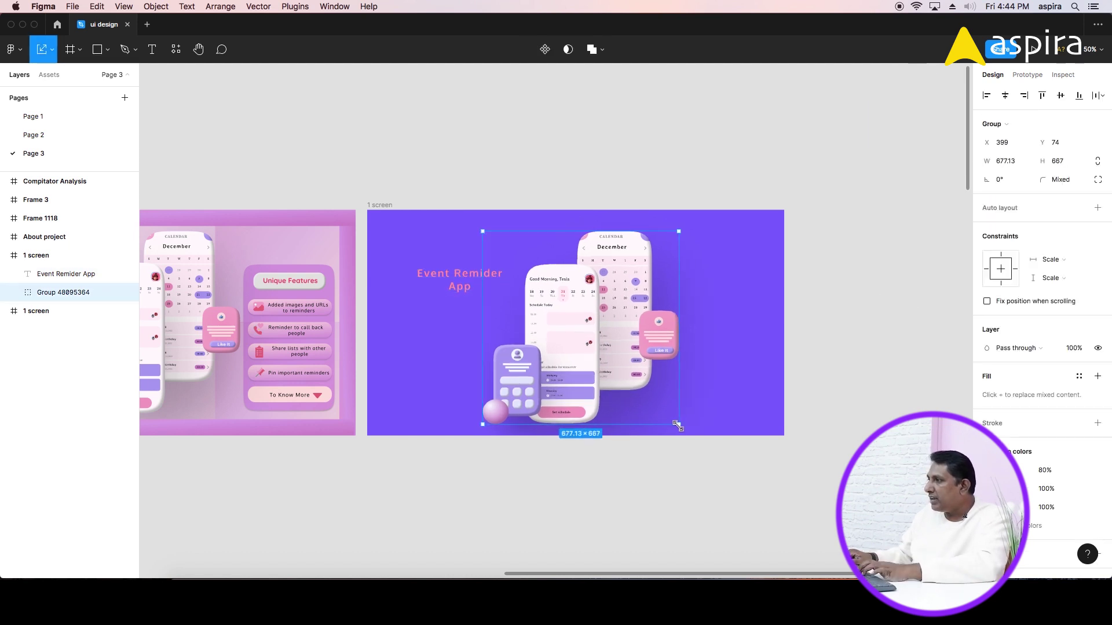
pyautogui.moveTo(610, 317); pyautogui.dragTo(658, 284)
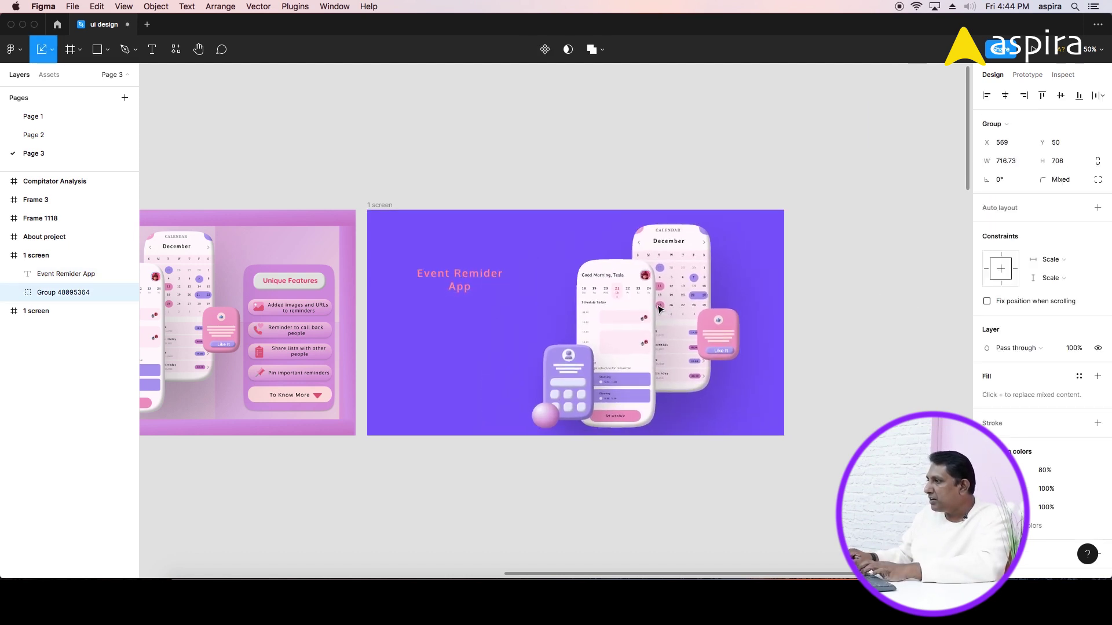
pyautogui.doubleClick(718, 333)
pyautogui.moveTo(718, 333); pyautogui.dragTo(722, 326)
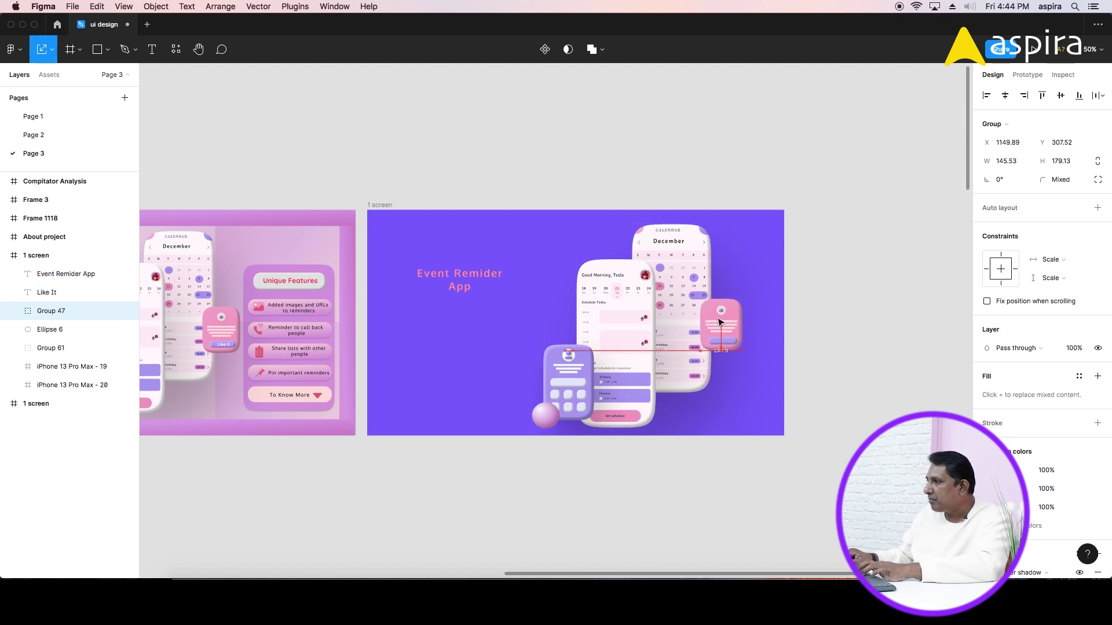
# Shift the keypad card with pink ball and the middle phone up-left, then undo.
pyautogui.click(542, 418)
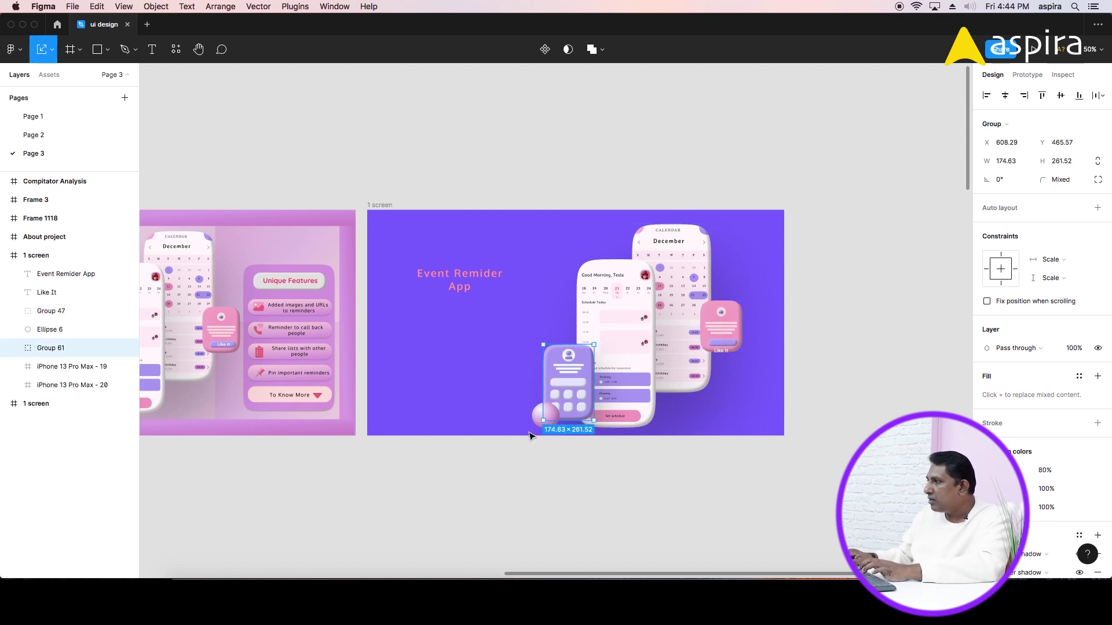
pyautogui.keyDown('shift'); pyautogui.click(535, 424); pyautogui.keyUp('shift')
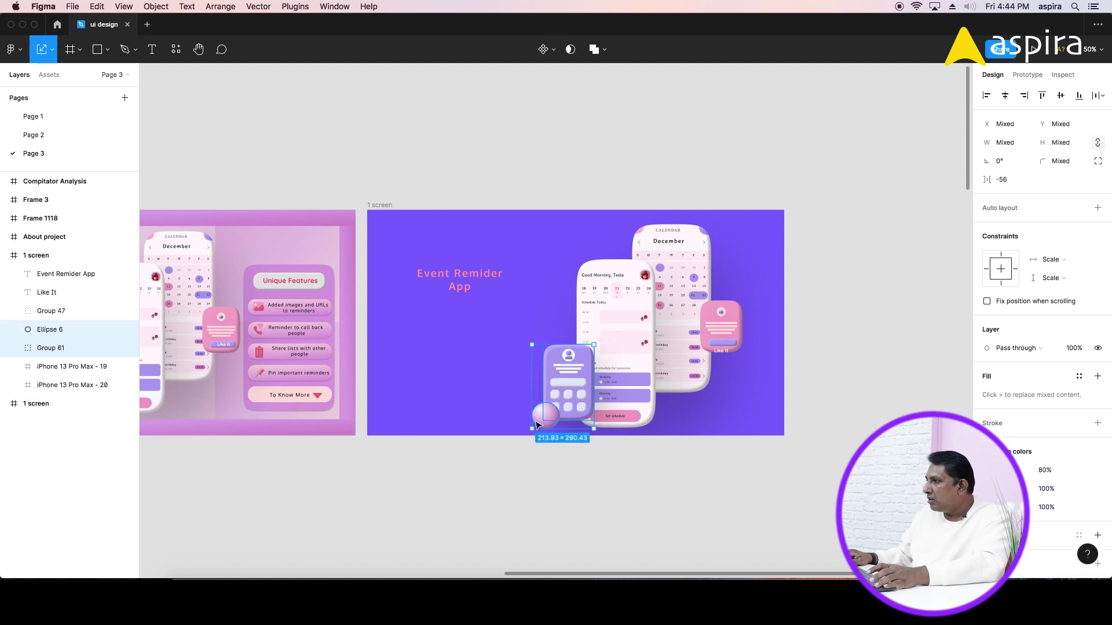
pyautogui.moveTo(561, 380); pyautogui.dragTo(495, 366)
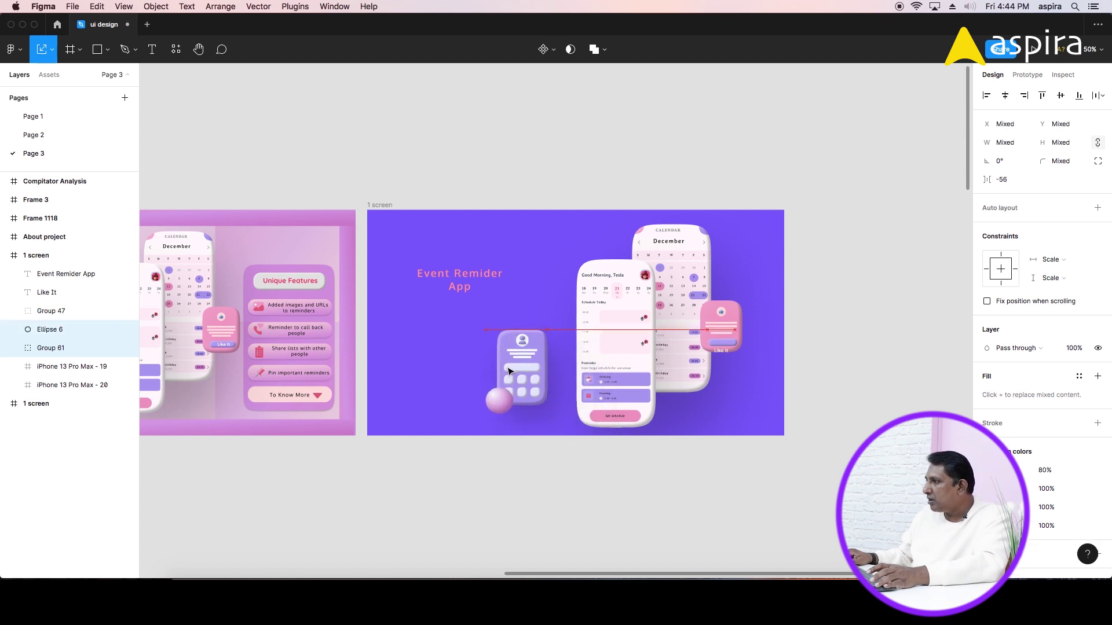
pyautogui.moveTo(615, 311); pyautogui.dragTo(599, 301)
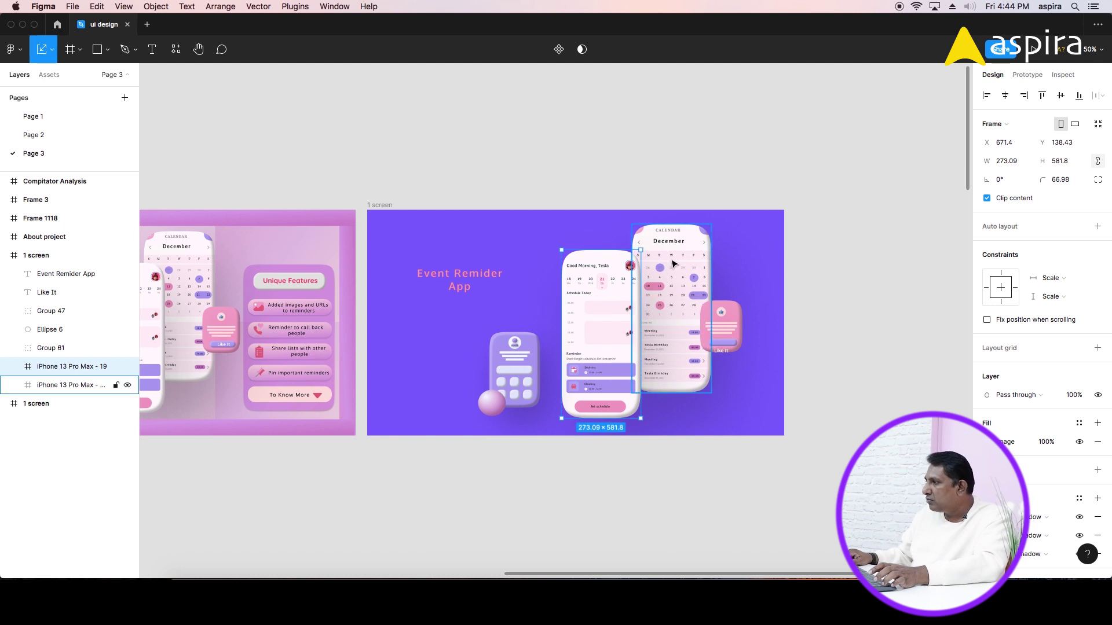
pyautogui.click(1074, 180)
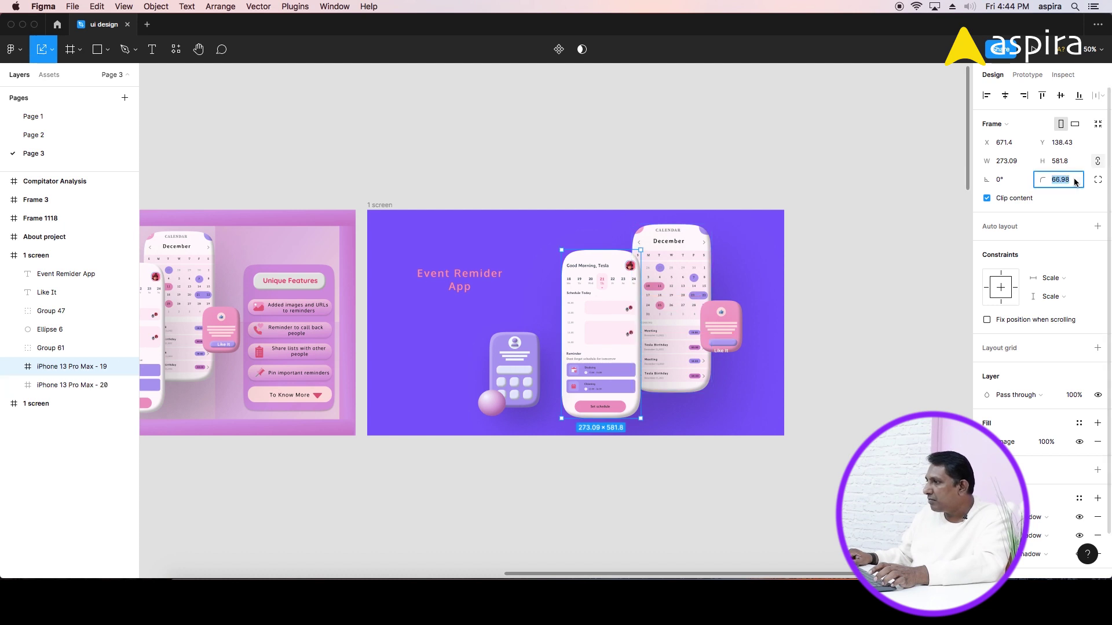
pyautogui.press('super+z')
# Reposition the keypad card and pink ball toward the lower left.
pyautogui.click(719, 322)
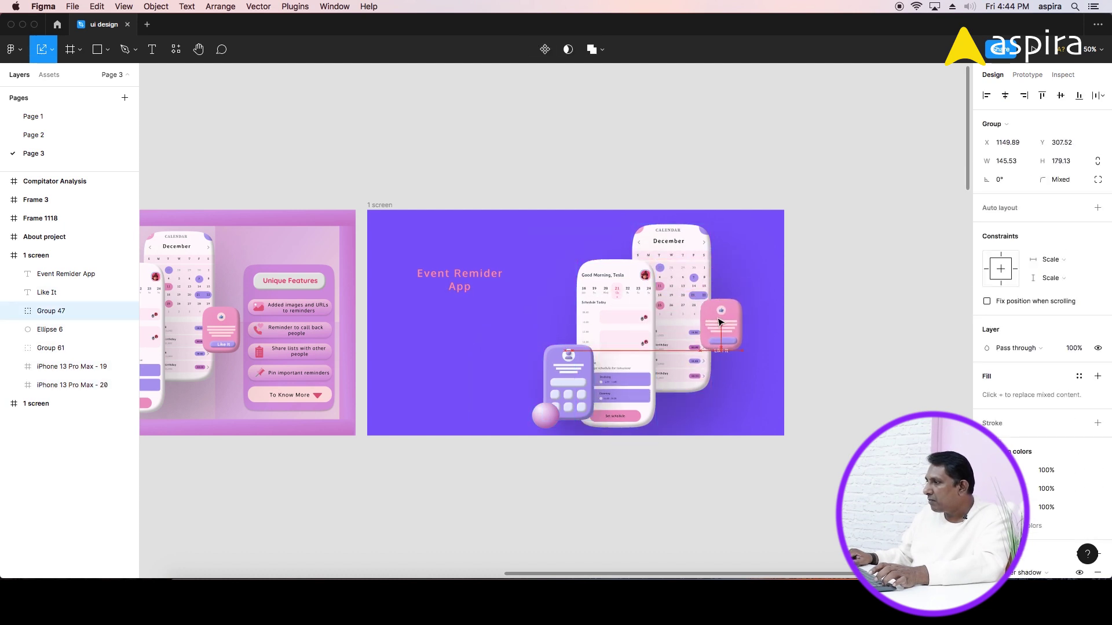
pyautogui.click(51, 348)
pyautogui.keyDown('shift'); pyautogui.click(50, 329); pyautogui.keyUp('shift')
pyautogui.moveTo(561, 382)
pyautogui.mouseDown()
pyautogui.moveTo(553, 369)
pyautogui.moveTo(508, 375)
pyautogui.mouseUp()
pyautogui.moveTo(614, 347); pyautogui.dragTo(597, 337)
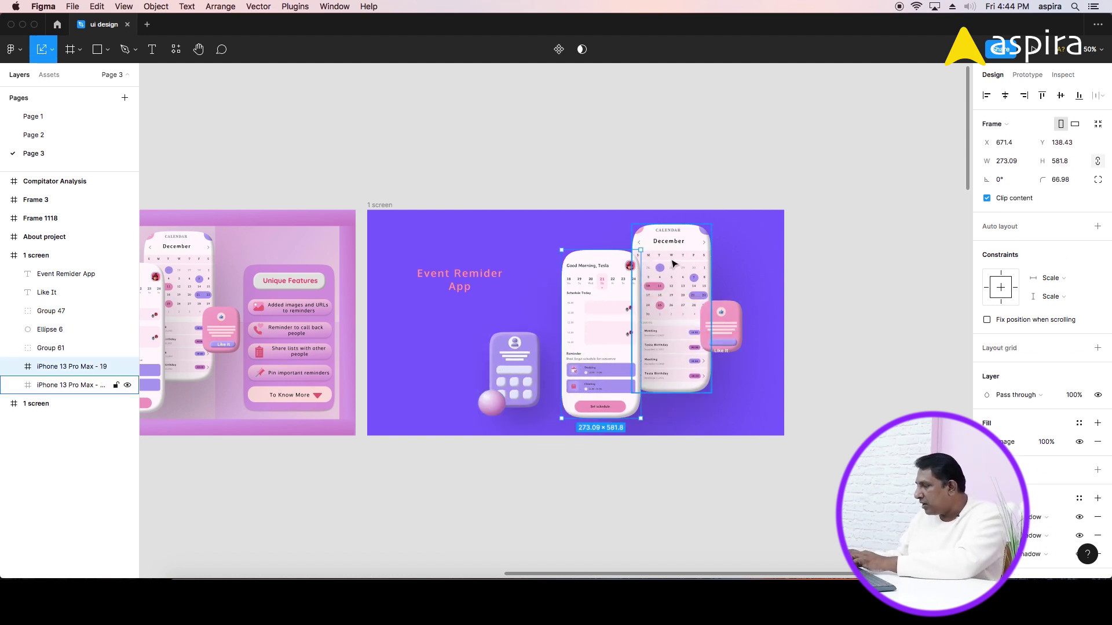
# Set the right-hand calendar phone's corner radius to 30.
pyautogui.press('Tab')
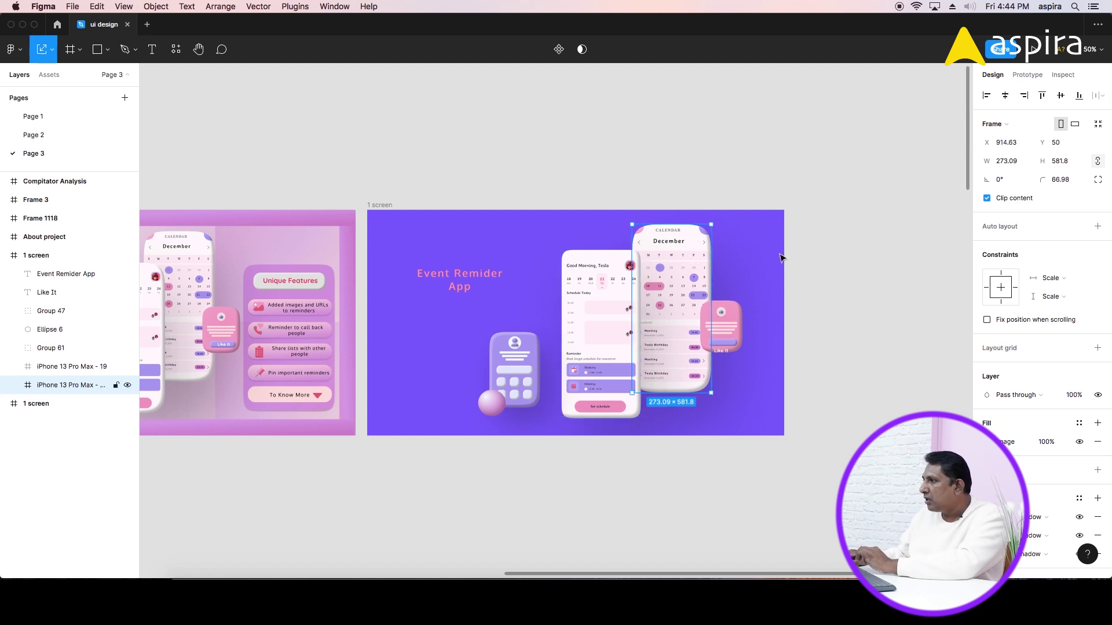
pyautogui.click(1060, 180)
pyautogui.write('30')
pyautogui.press('Return')
pyautogui.click(876, 268)
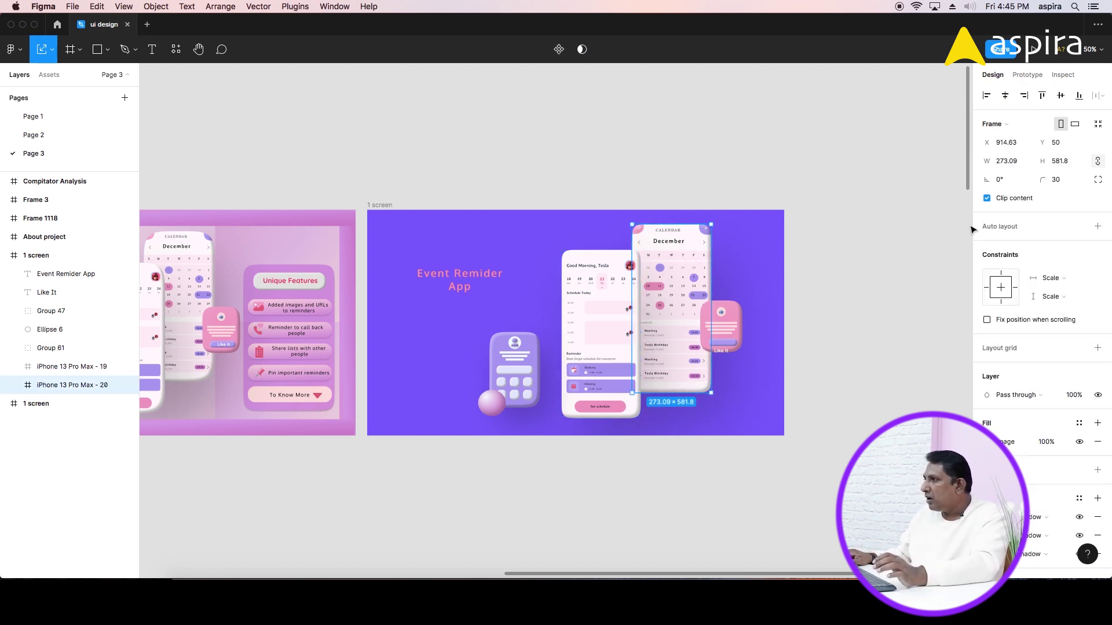
# Set the middle phone's corner radius to 20 and zoom to the banner.
pyautogui.click(574, 304)
pyautogui.click(1059, 179)
pyautogui.write('20')
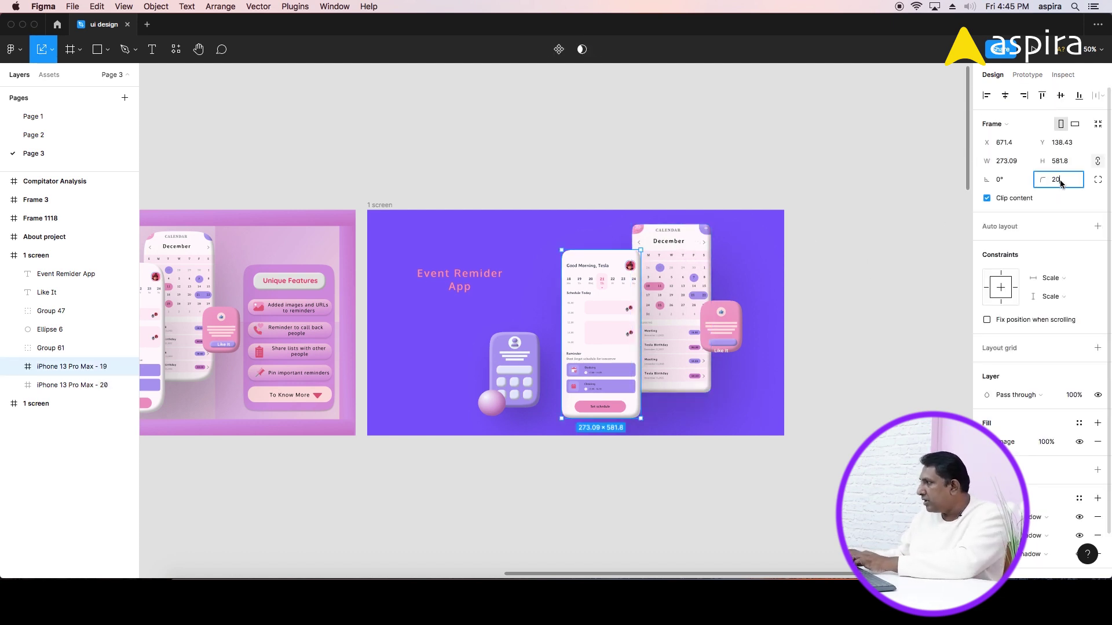
pyautogui.press('Return')
pyautogui.click(857, 288)
pyautogui.moveTo(803, 193); pyautogui.dragTo(478, 472)
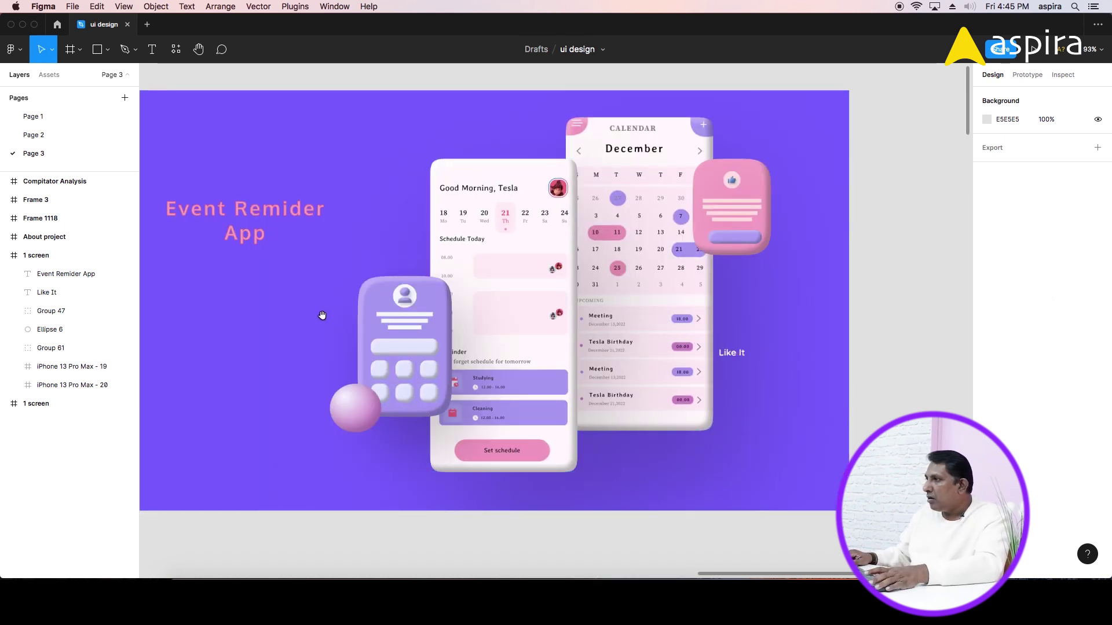
# Remove the heading's stroke and insert the missing 'n' to spell Event Reminder App.
pyautogui.moveTo(322, 316); pyautogui.dragTo(428, 323)
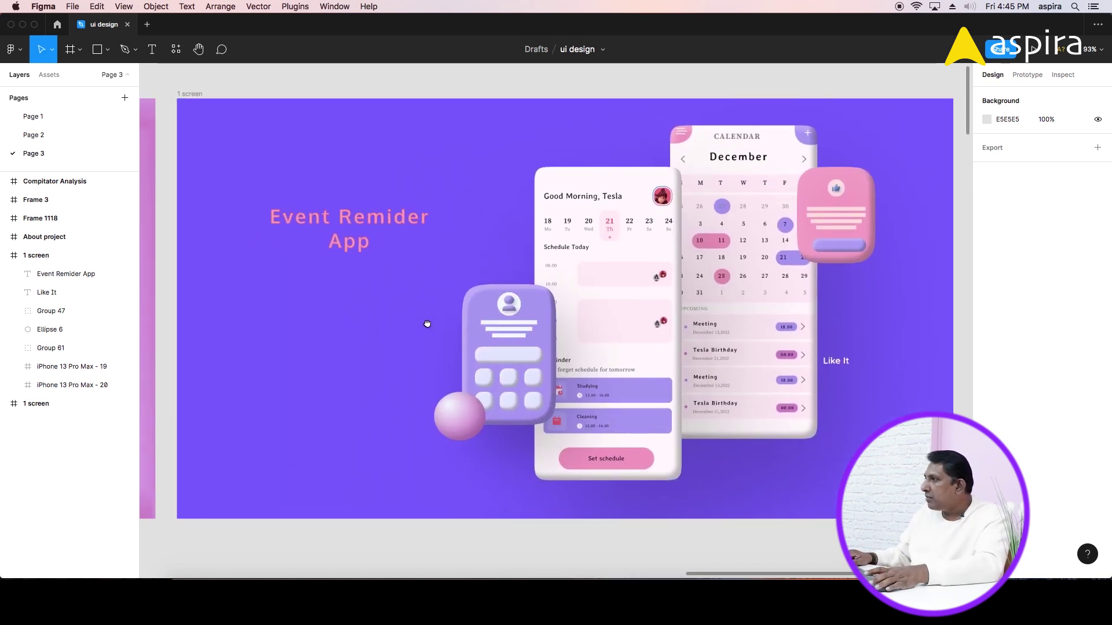
pyautogui.click(367, 225)
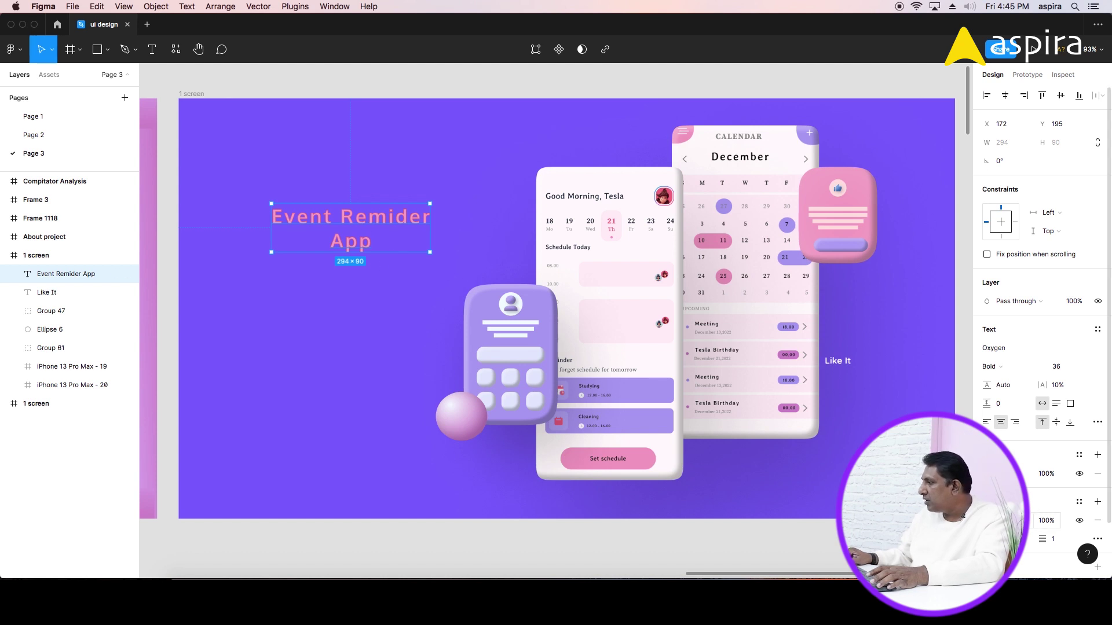
pyautogui.click(1097, 521)
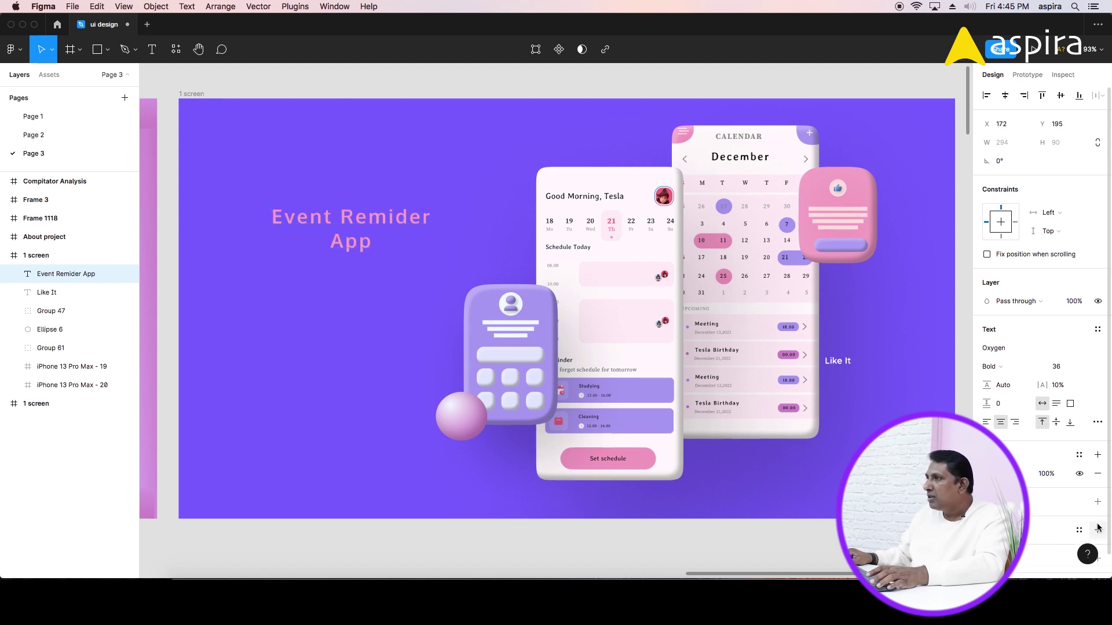
pyautogui.moveTo(391, 225)
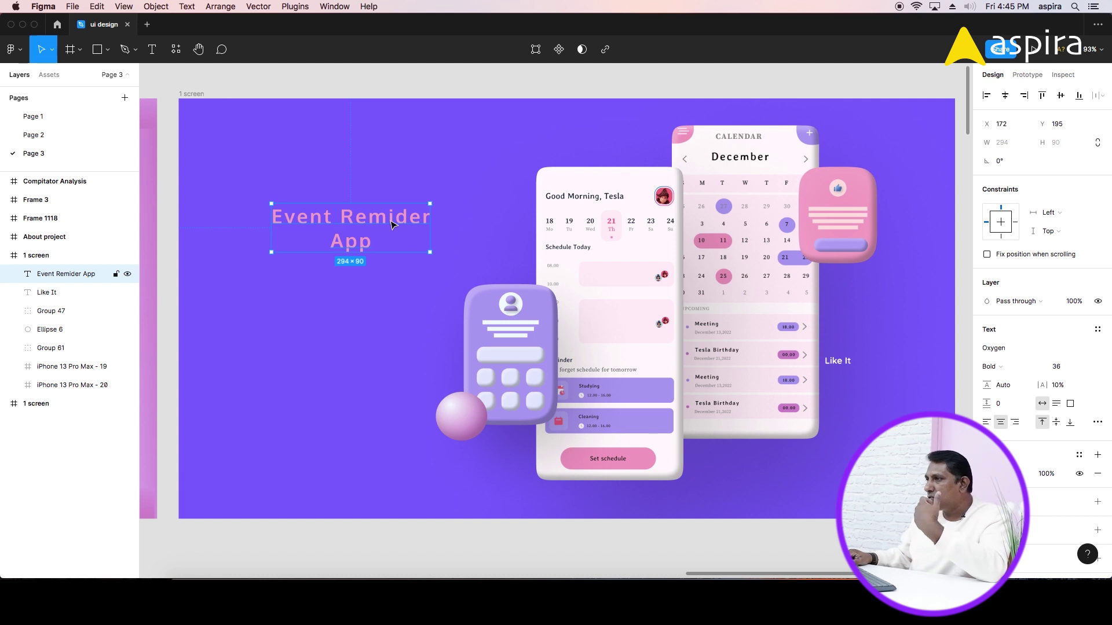
pyautogui.doubleClick(396, 218)
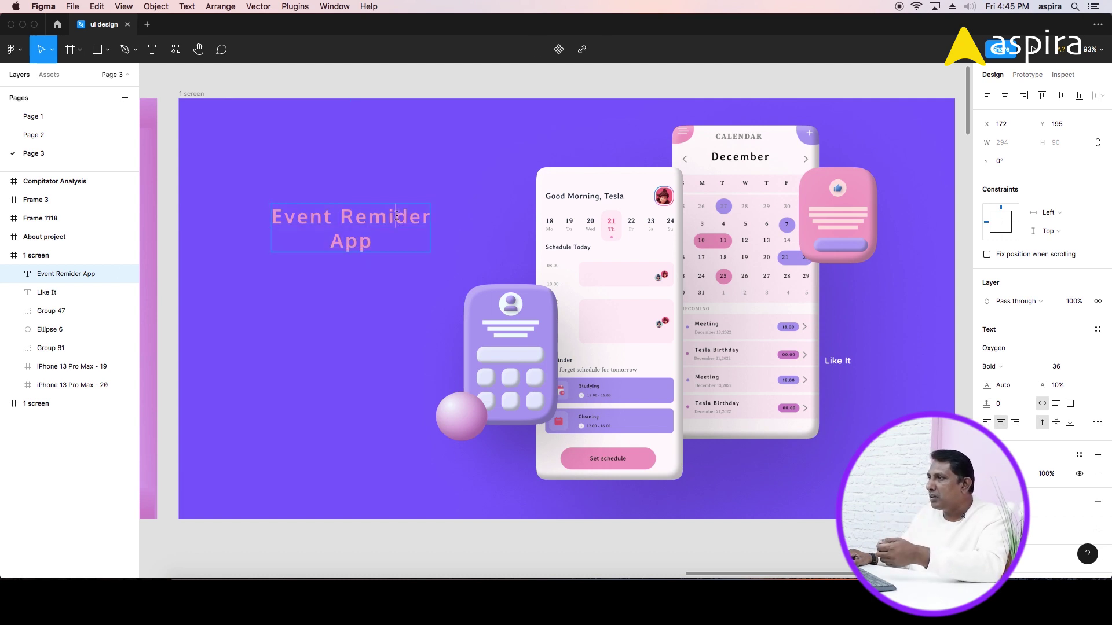
pyautogui.write('n')
pyautogui.press('Escape')
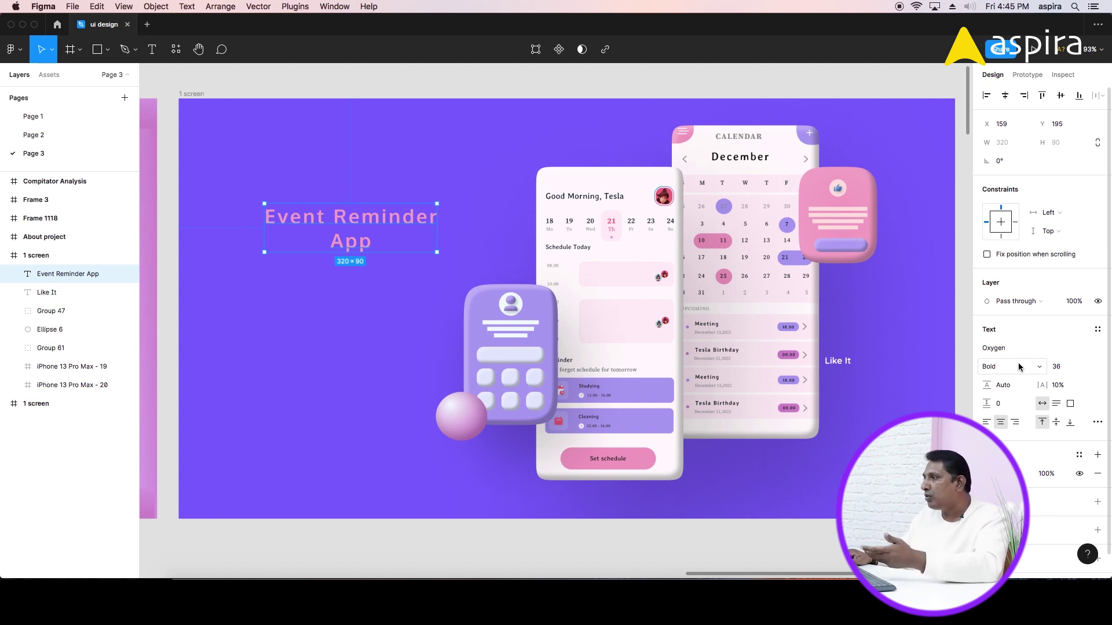
# Set the heading's letter spacing to 0% and its font size to 44.
pyautogui.click(1072, 385)
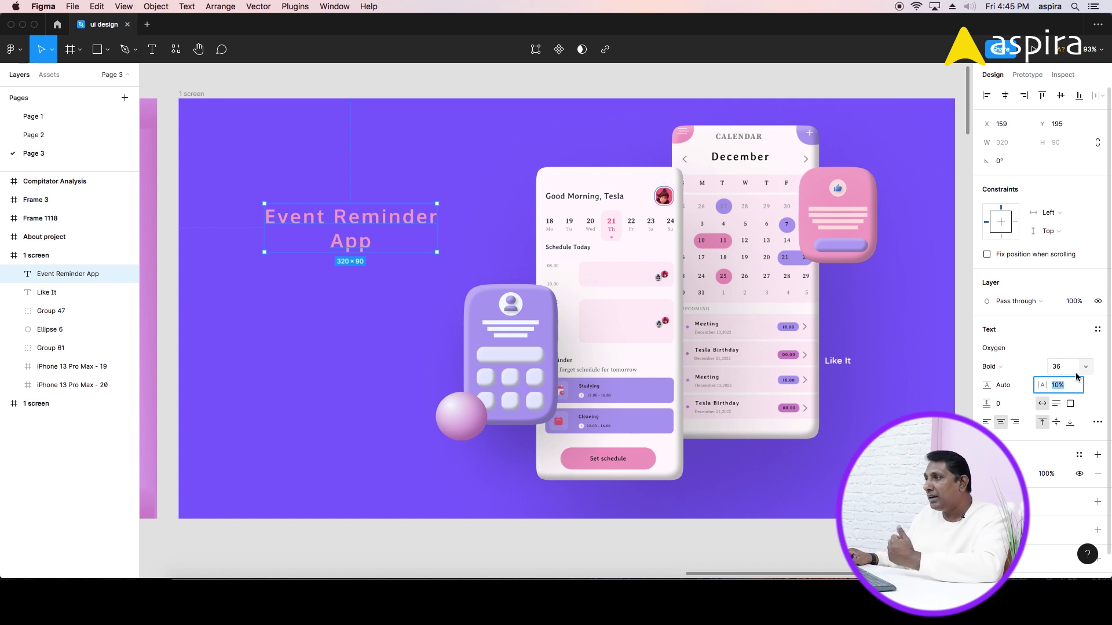
pyautogui.write('10')
pyautogui.press('Return')
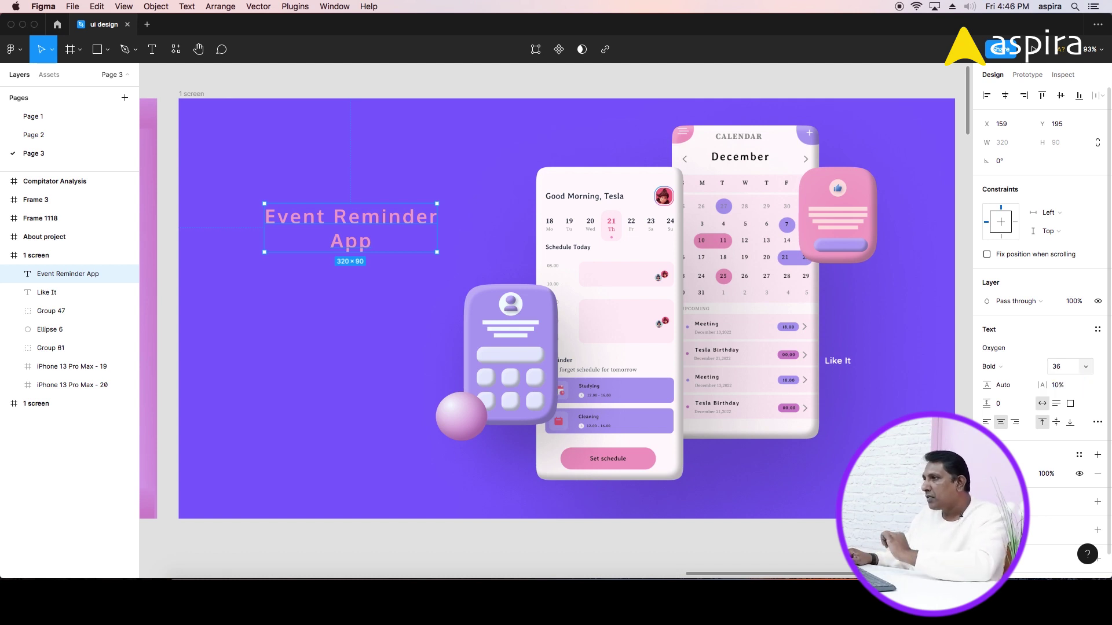
pyautogui.click(1063, 385)
pyautogui.write('0')
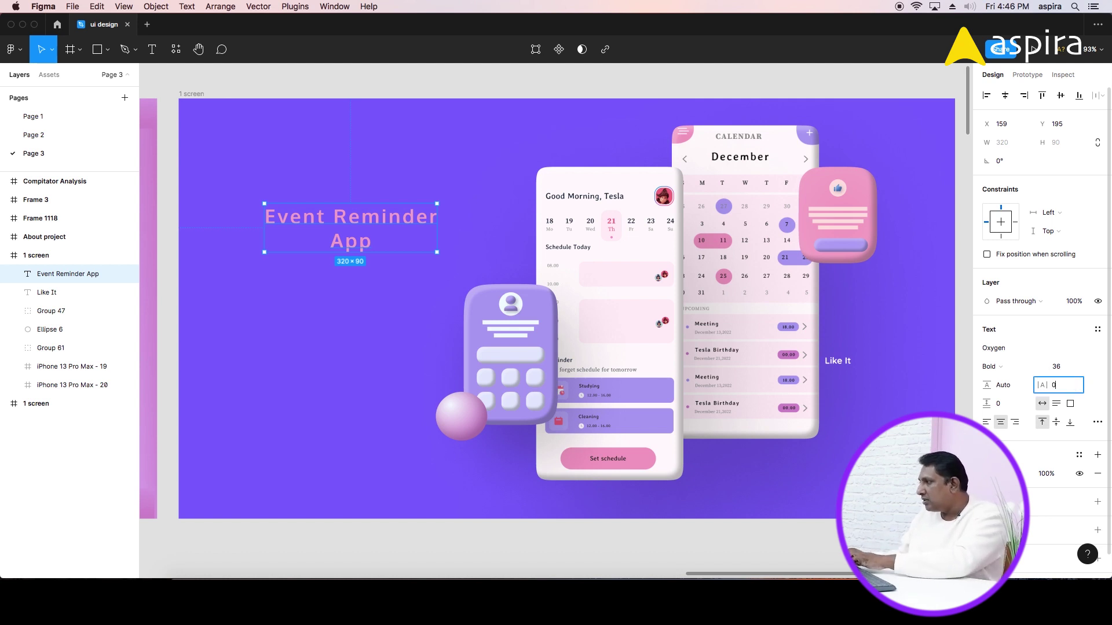
pyautogui.press('Return')
pyautogui.click(1063, 367)
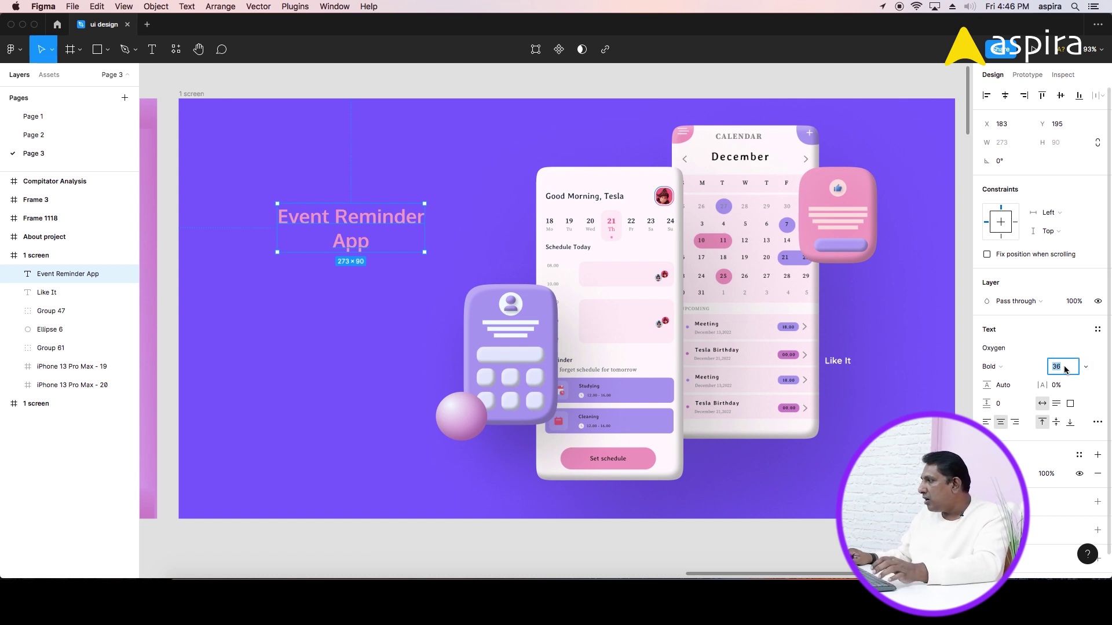
pyautogui.write('44')
pyautogui.press('Return')
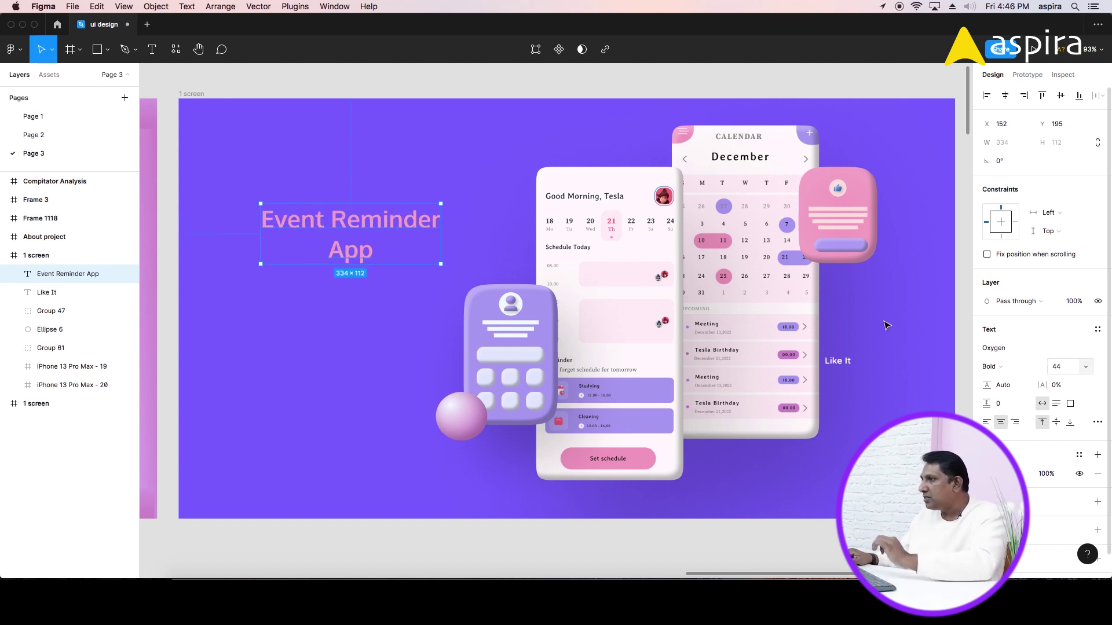
# Move the heading down-left and break it into 'Event Reminder' and 'App' lines.
pyautogui.moveTo(645, 259); pyautogui.dragTo(659, 245)
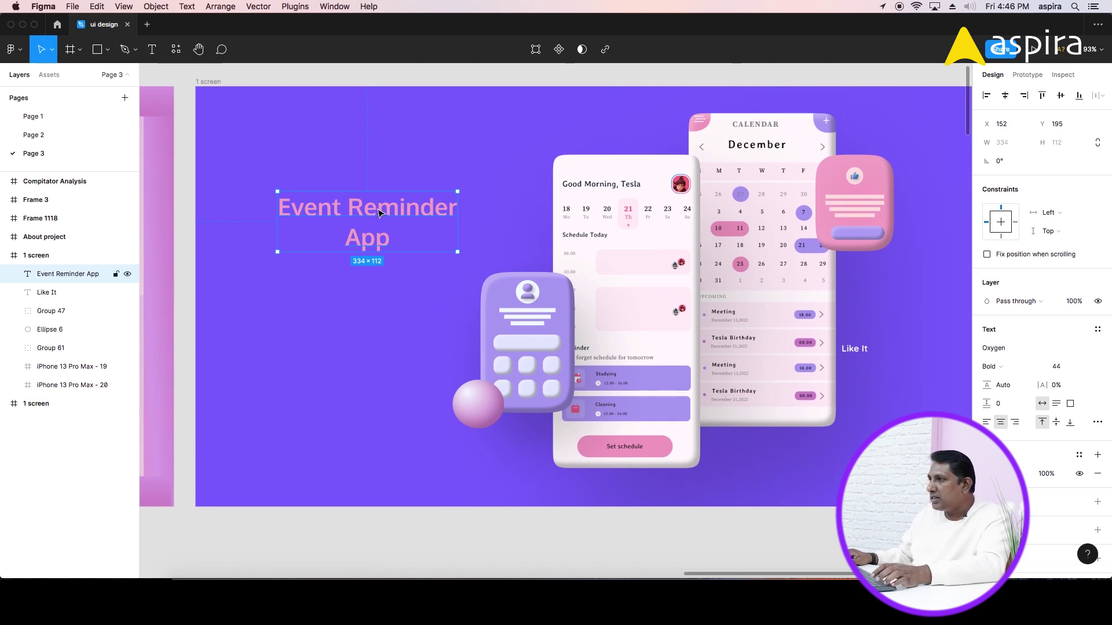
pyautogui.moveTo(379, 213); pyautogui.dragTo(365, 296)
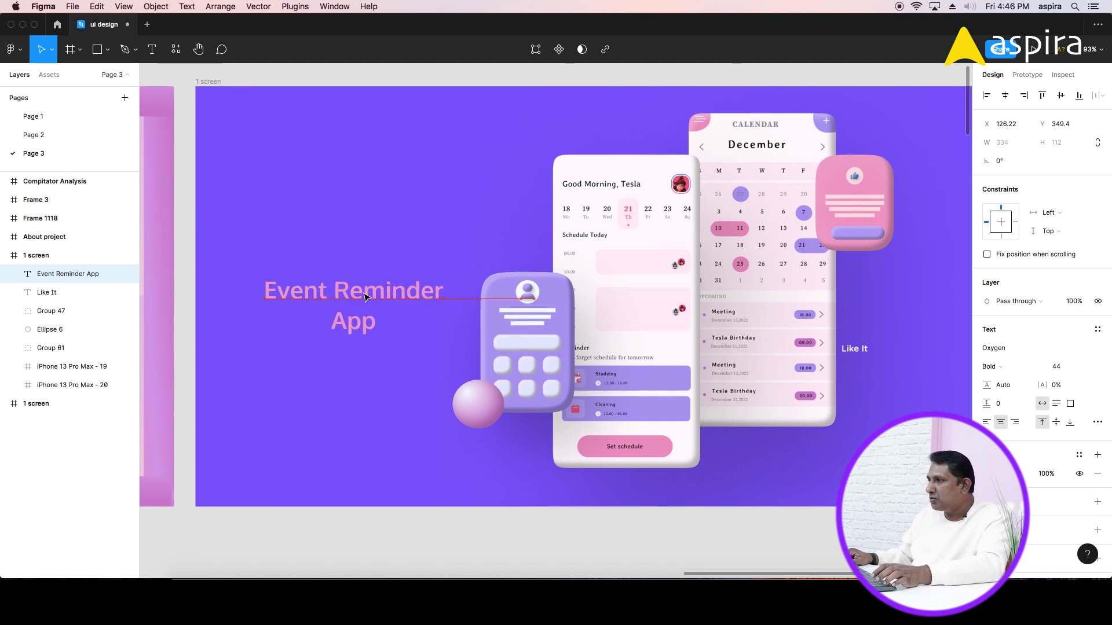
pyautogui.doubleClick(363, 293)
pyautogui.click(336, 318)
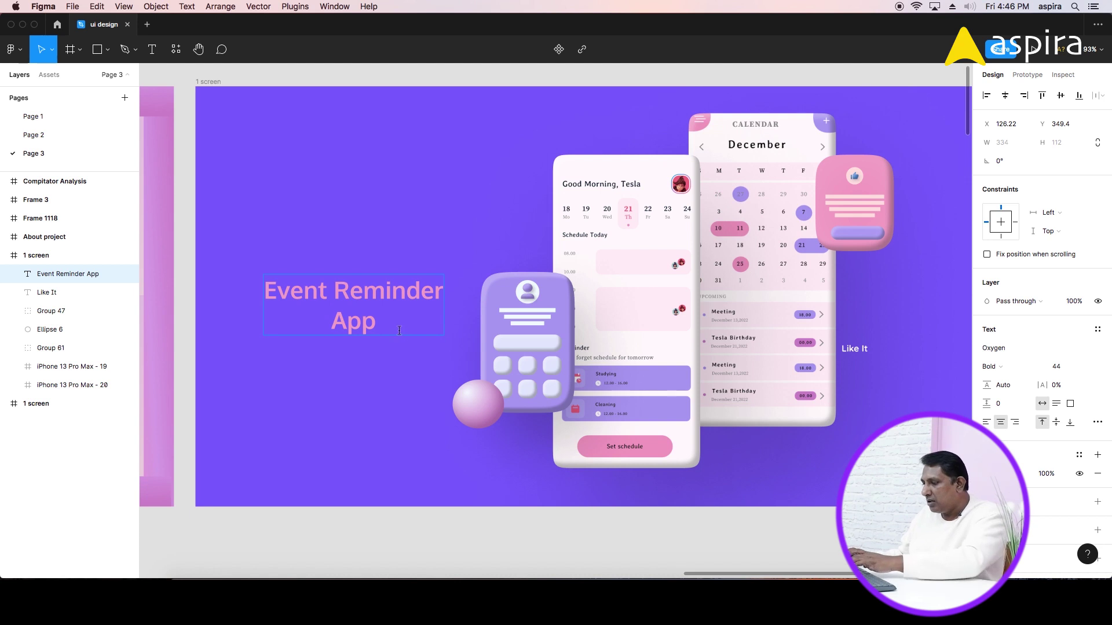
pyautogui.press('BackSpace')
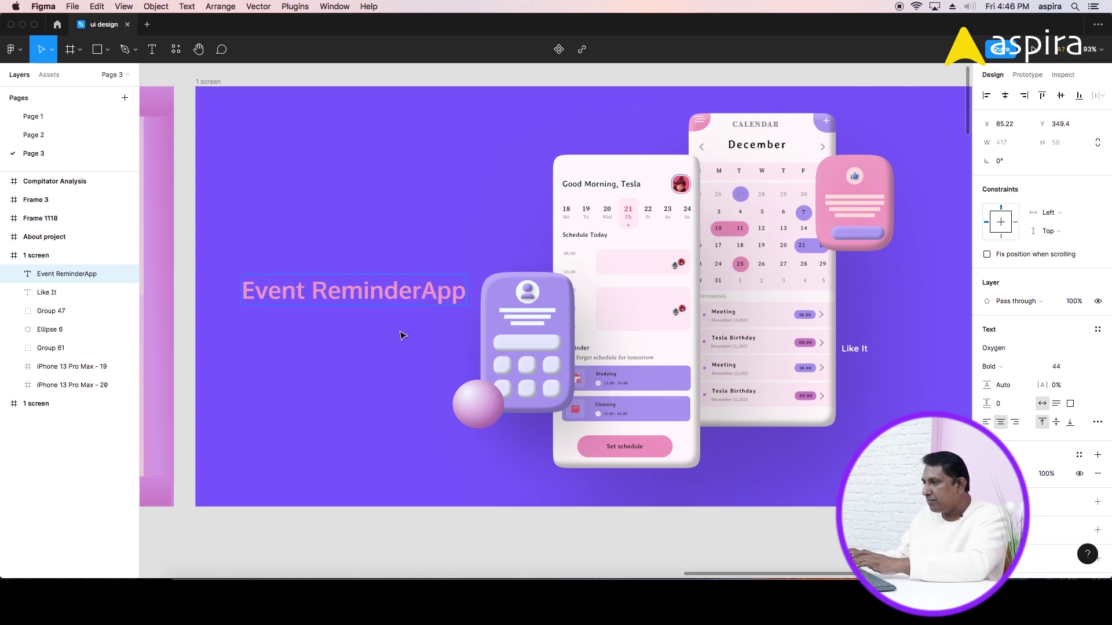
pyautogui.press('Return')
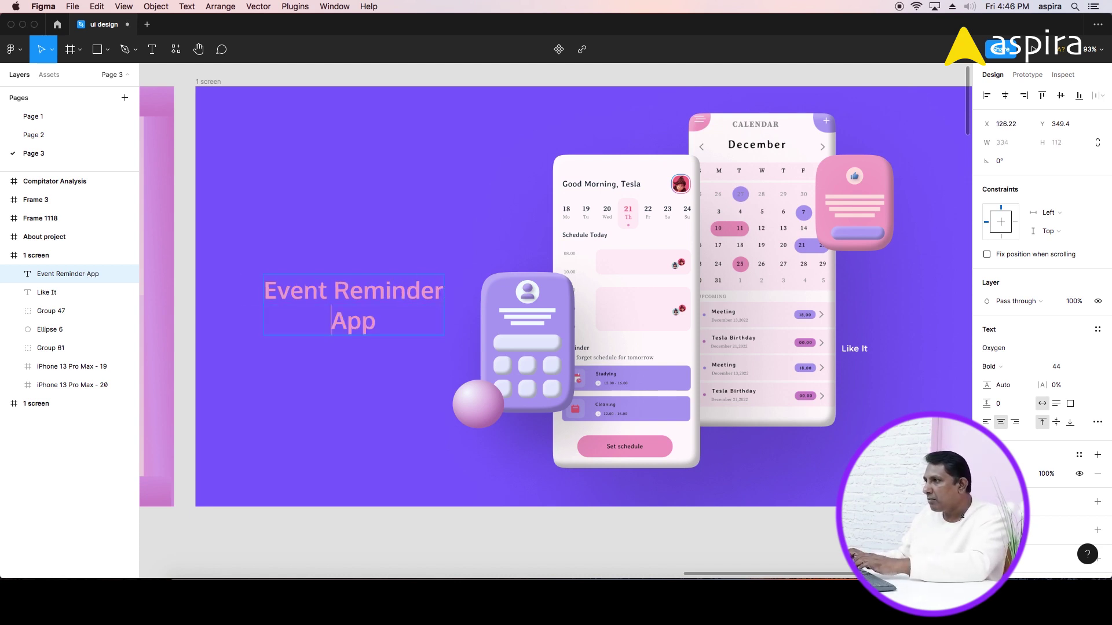
pyautogui.press('Escape')
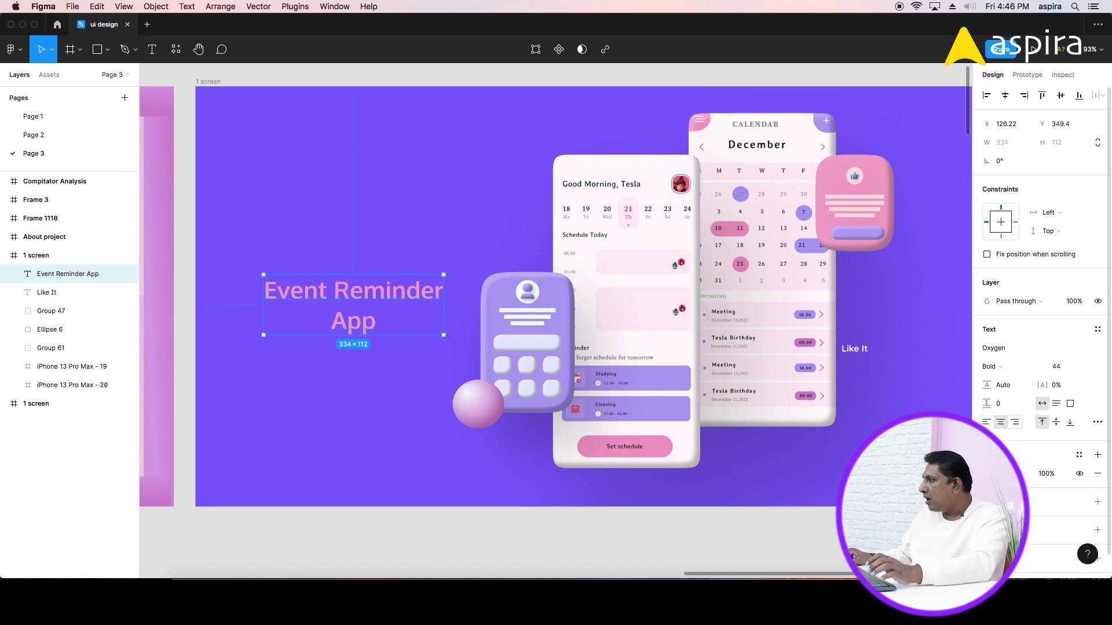
# Give the heading a soft pink fill in the colour picker and deselect it.
pyautogui.click(988, 473)
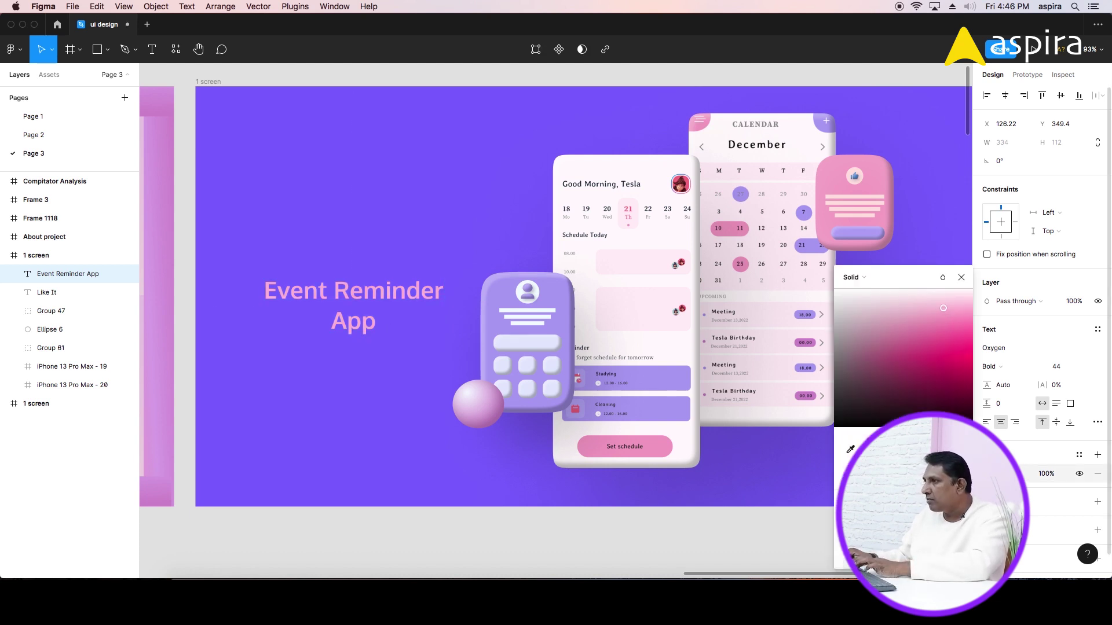
pyautogui.click(960, 278)
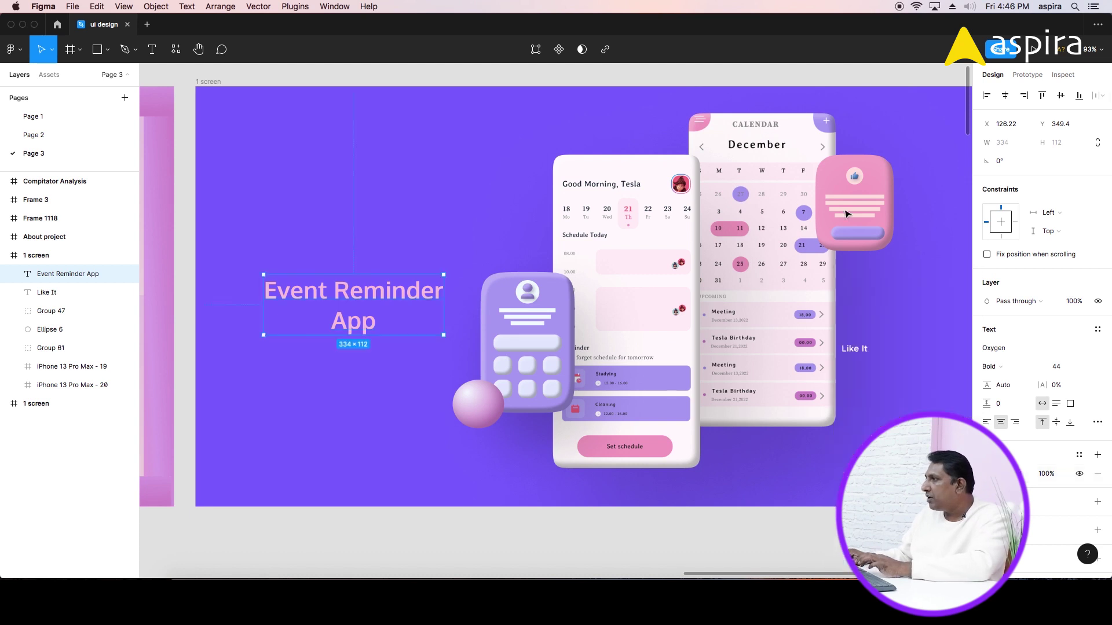
pyautogui.click(560, 88)
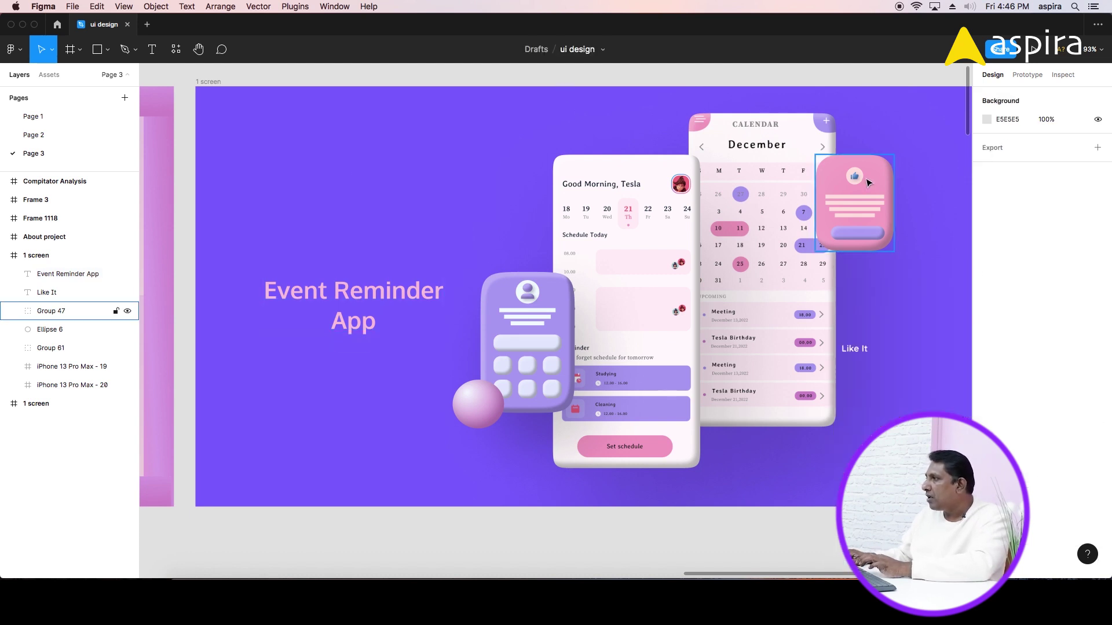
# Raise the pink like card's corner smoothing to 43% for squircle-style corners.
pyautogui.click(867, 183)
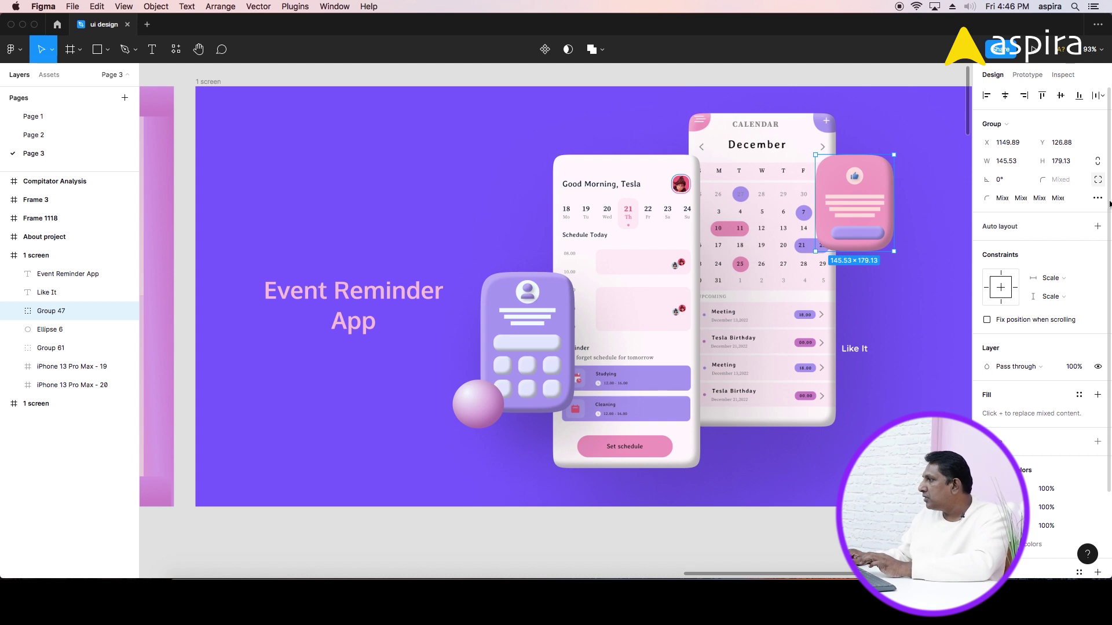
pyautogui.click(1097, 198)
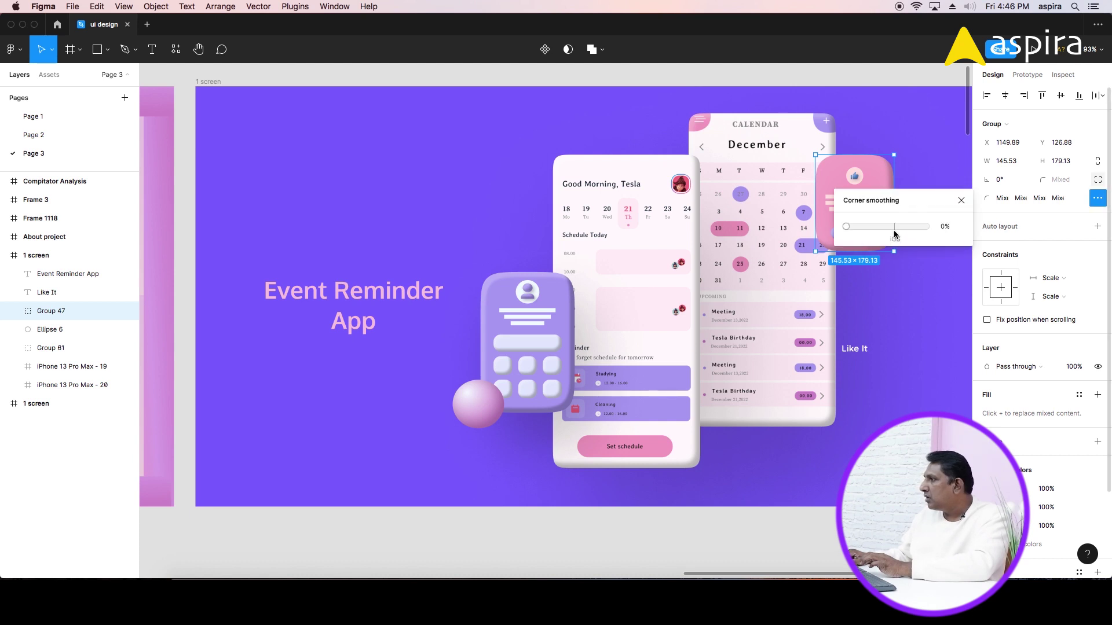
pyautogui.moveTo(895, 234); pyautogui.dragTo(876, 234)
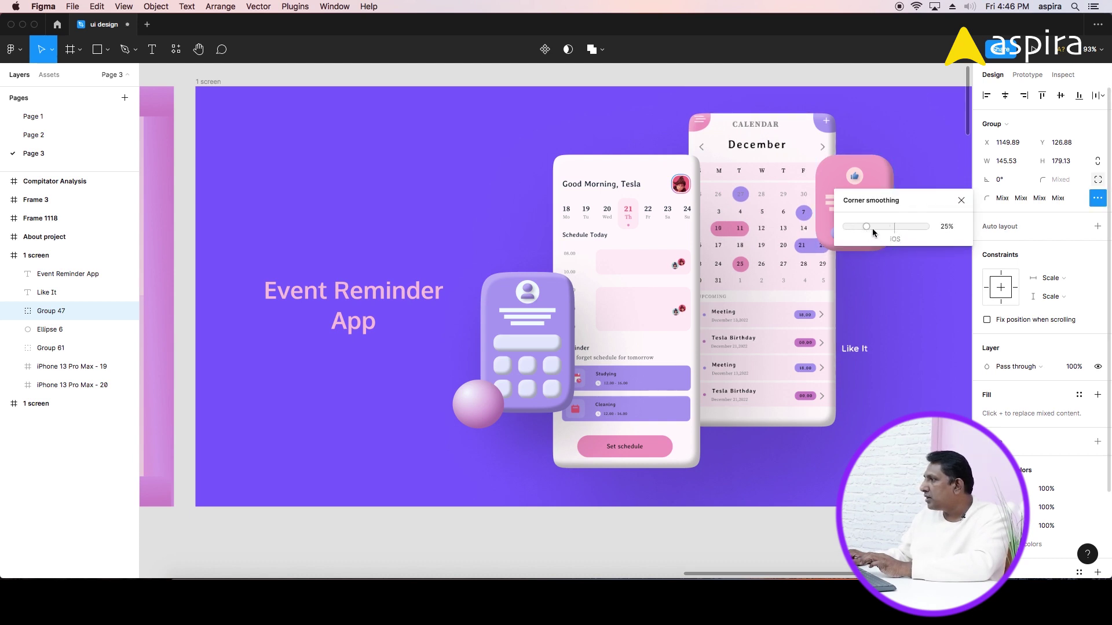
pyautogui.click(961, 201)
pyautogui.click(880, 80)
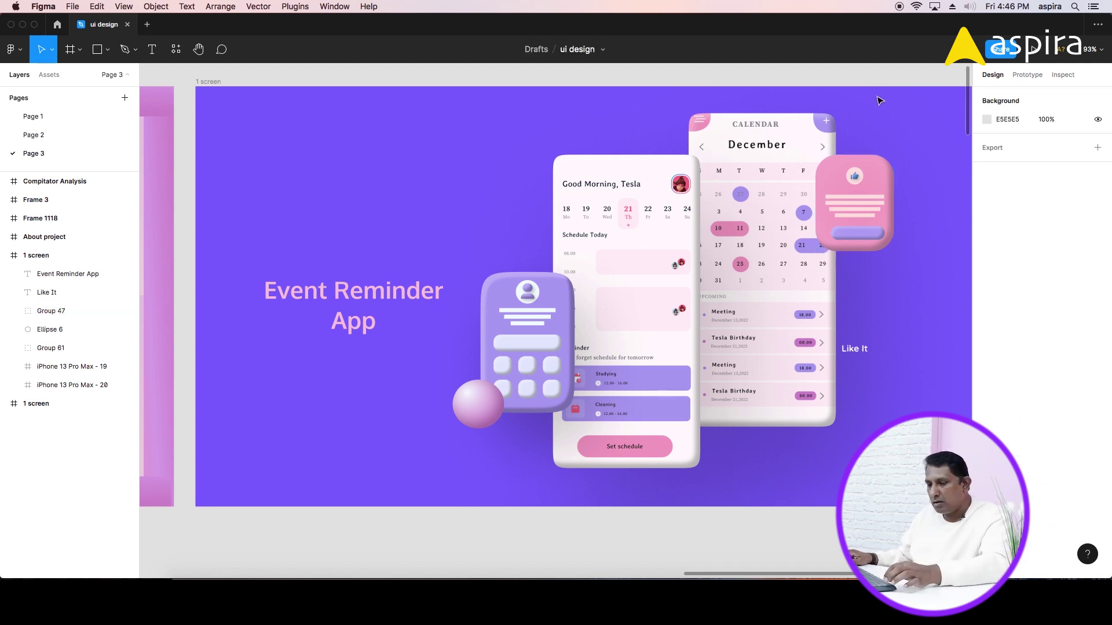
pyautogui.hotkey('ctrl', 'z')
pyautogui.click(859, 77)
# Delete the Like It label, then zoom into the pink reference banner to compare.
pyautogui.click(857, 348)
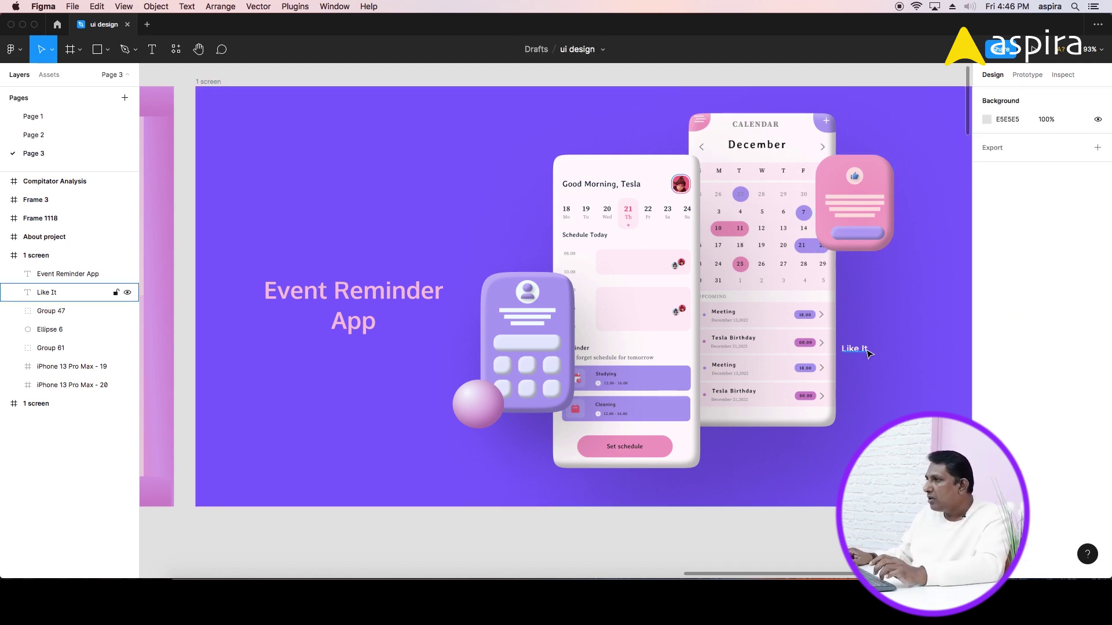
pyautogui.press('Delete')
pyautogui.press('-')
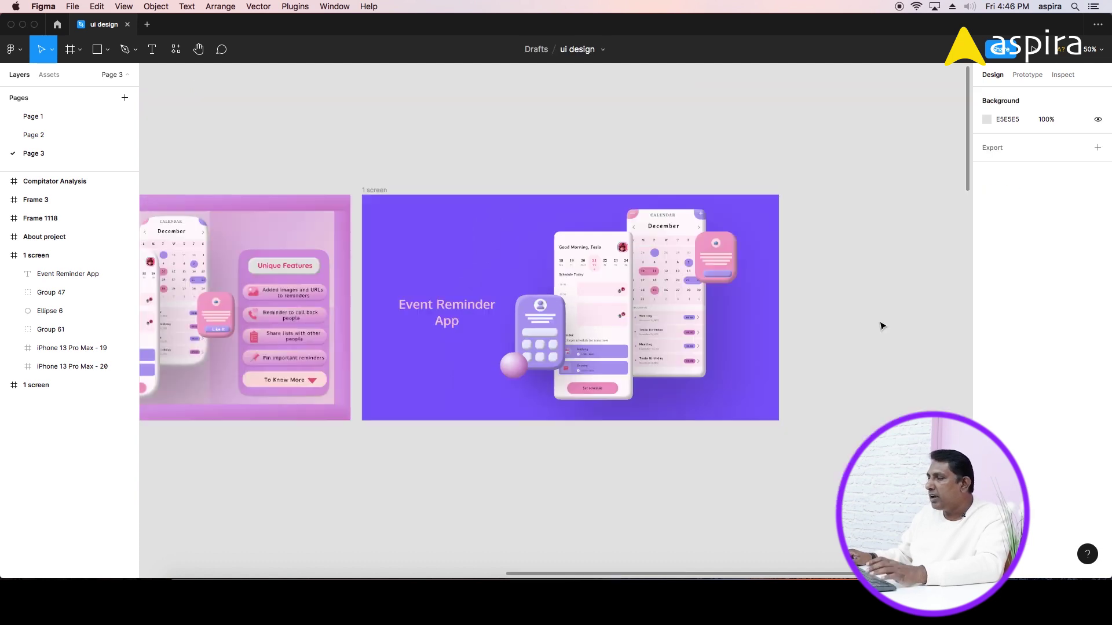
pyautogui.moveTo(432, 218); pyautogui.dragTo(662, 194)
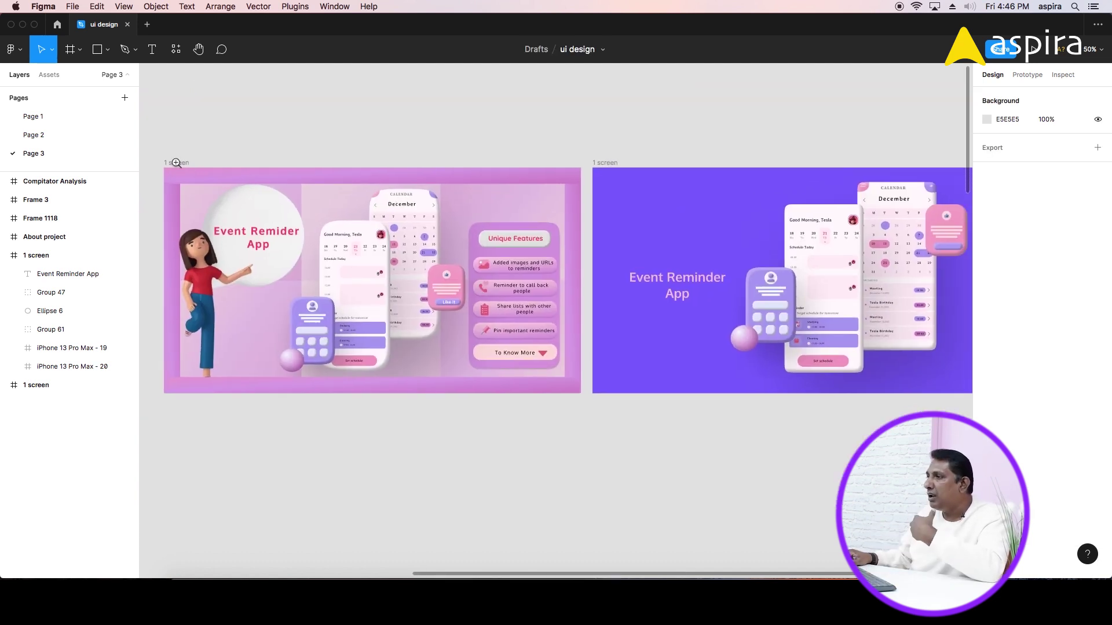
pyautogui.moveTo(162, 158); pyautogui.dragTo(549, 411)
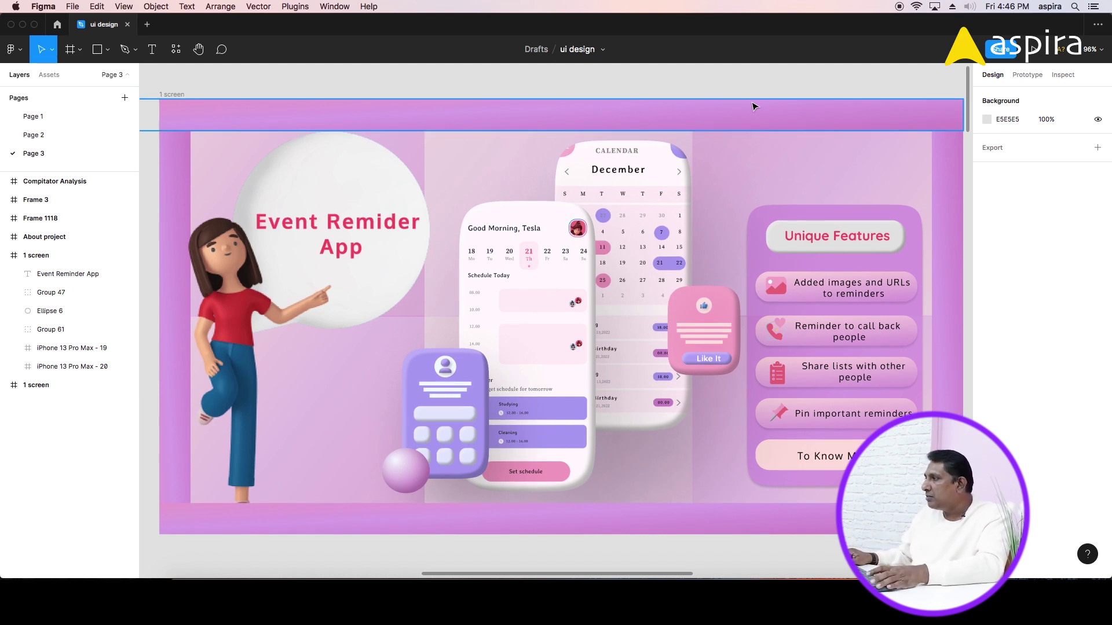
pyautogui.hscroll(15, 637, 203)
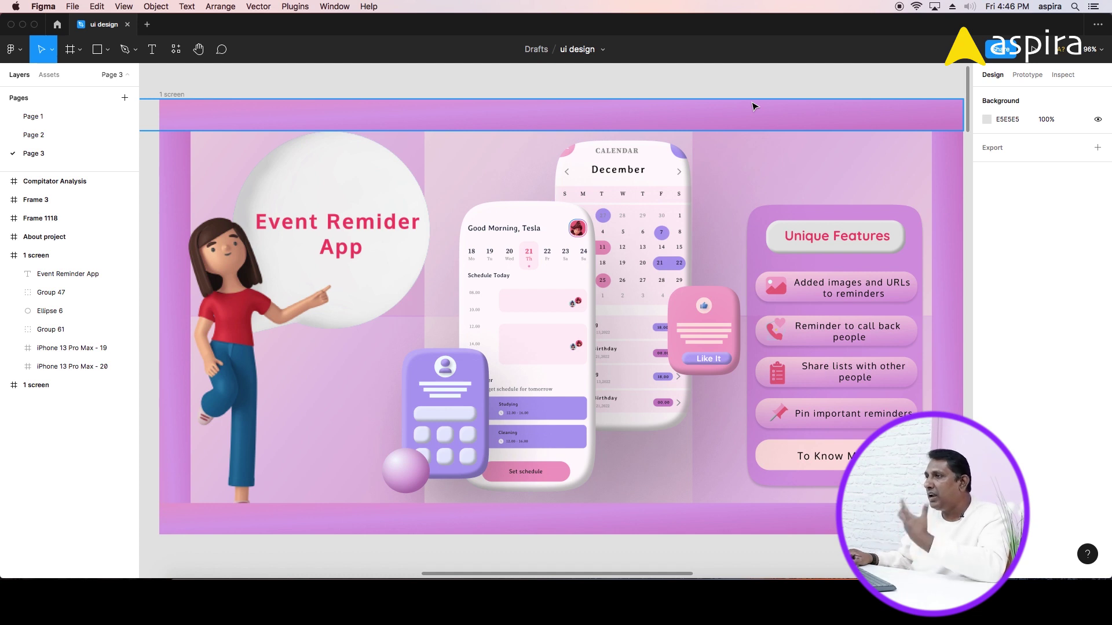
pyautogui.hscroll(5, 869, 196)
pyautogui.hscroll(5, 752, 238)
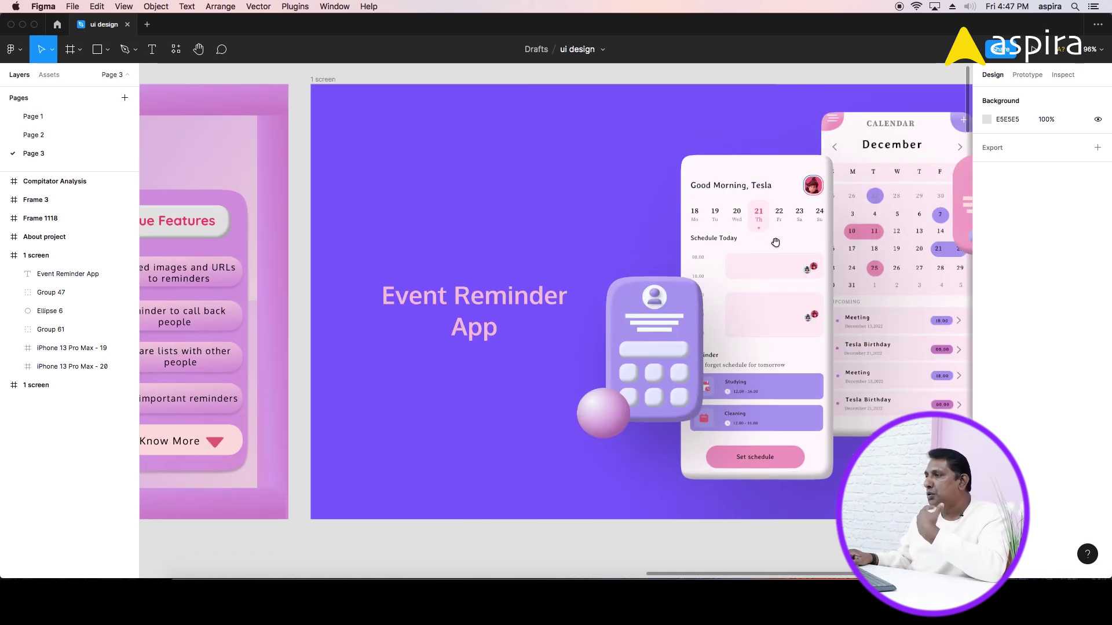
pyautogui.moveTo(775, 242)
pyautogui.mouseDown()
pyautogui.moveTo(590, 251)
pyautogui.moveTo(607, 251)
pyautogui.mouseUp()
pyautogui.click(617, 263)
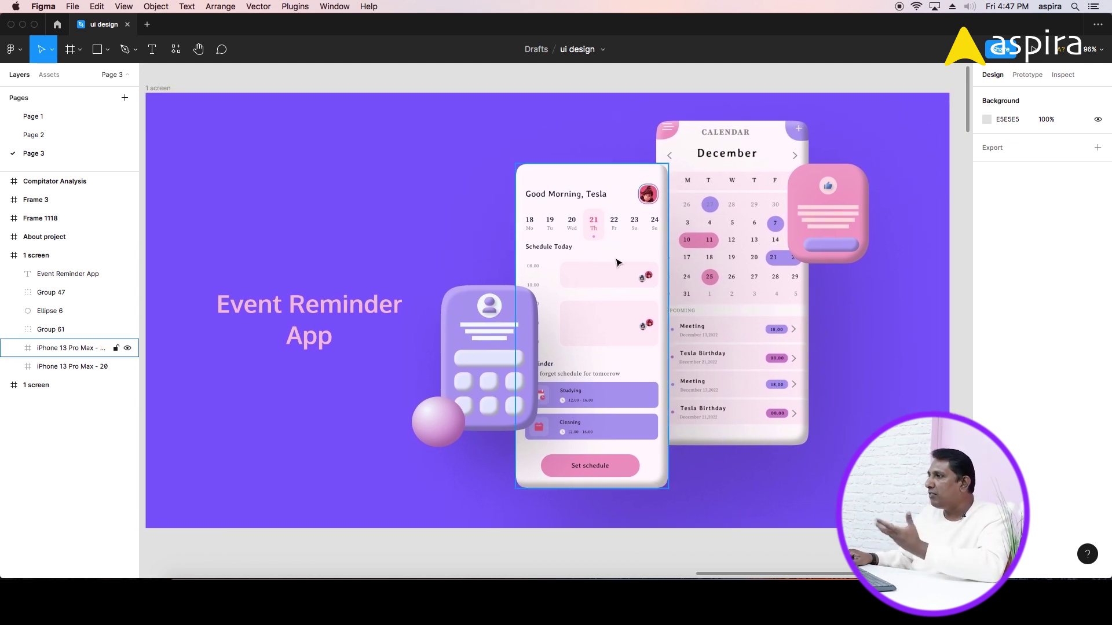
pyautogui.click(426, 242)
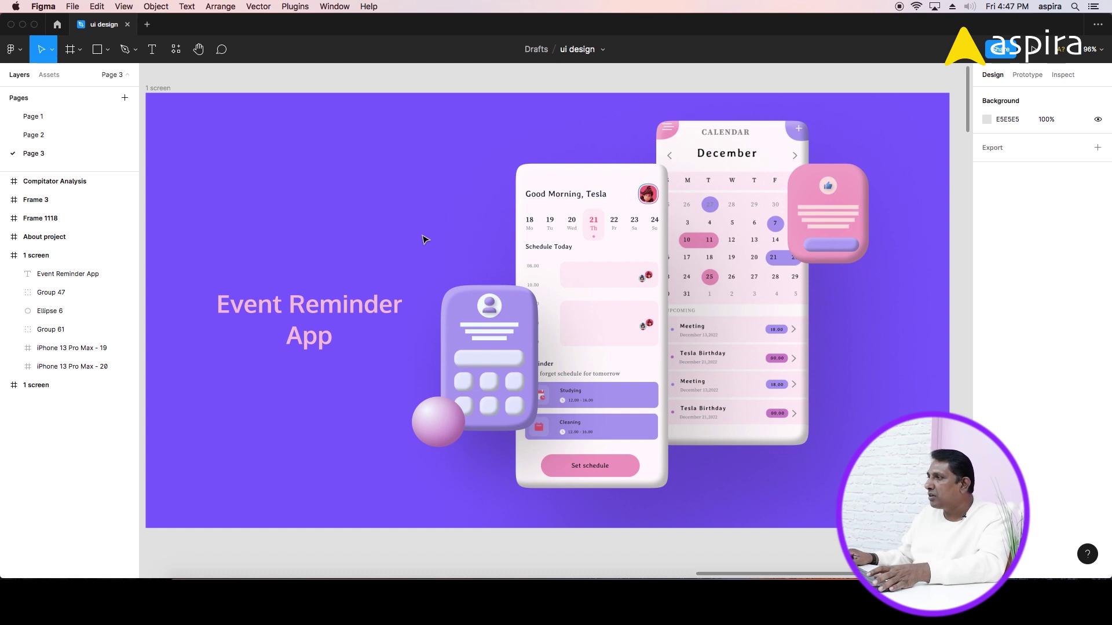
pyautogui.click(621, 236)
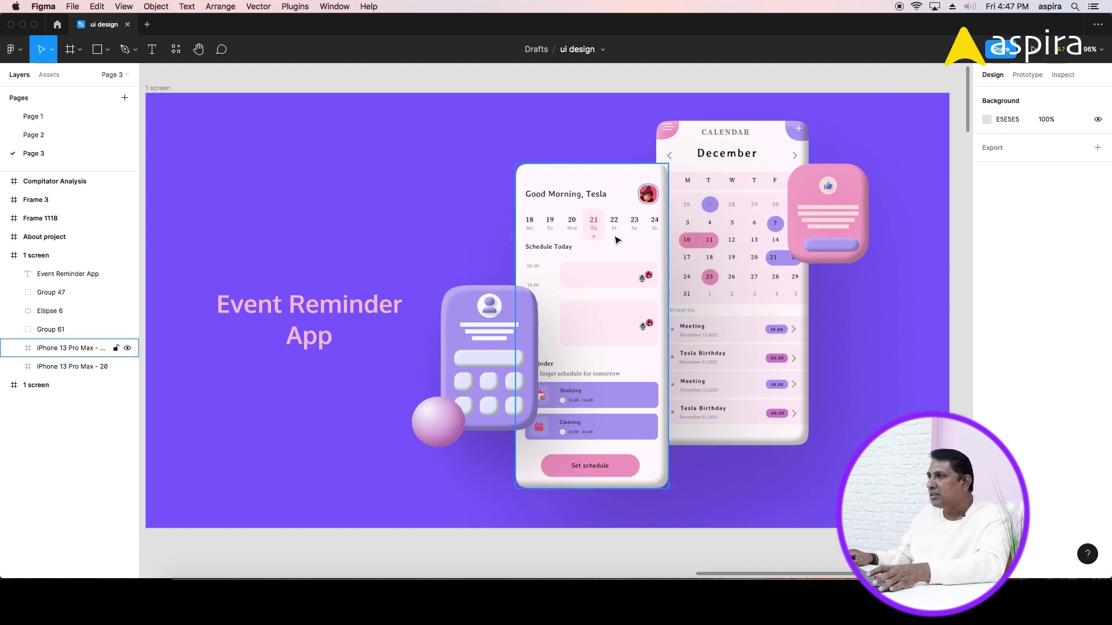
pyautogui.click(731, 133)
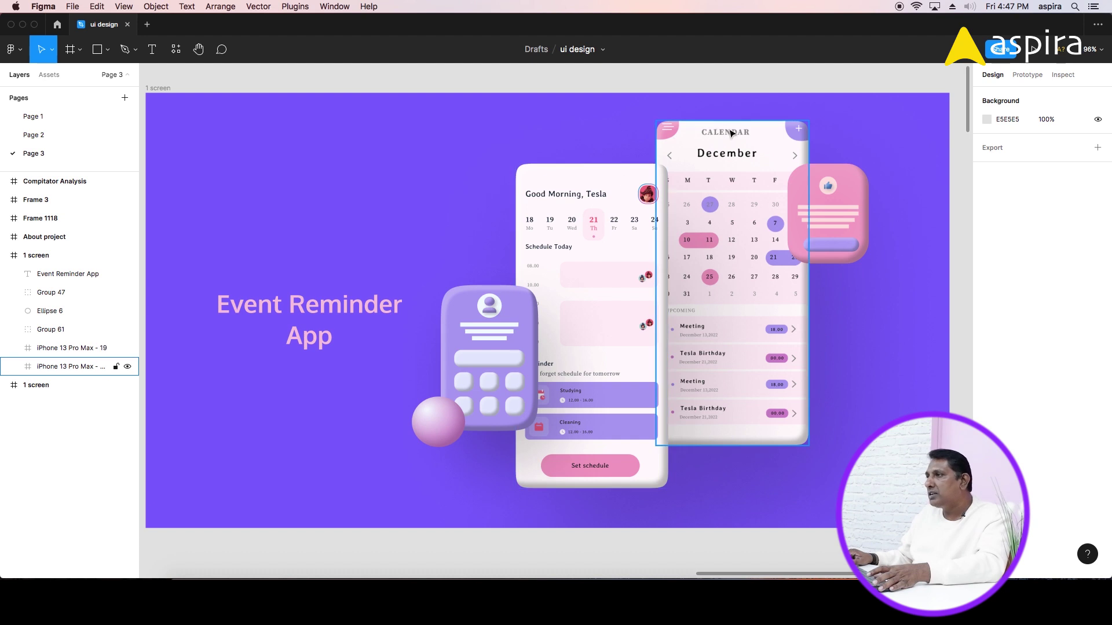
pyautogui.click(633, 235)
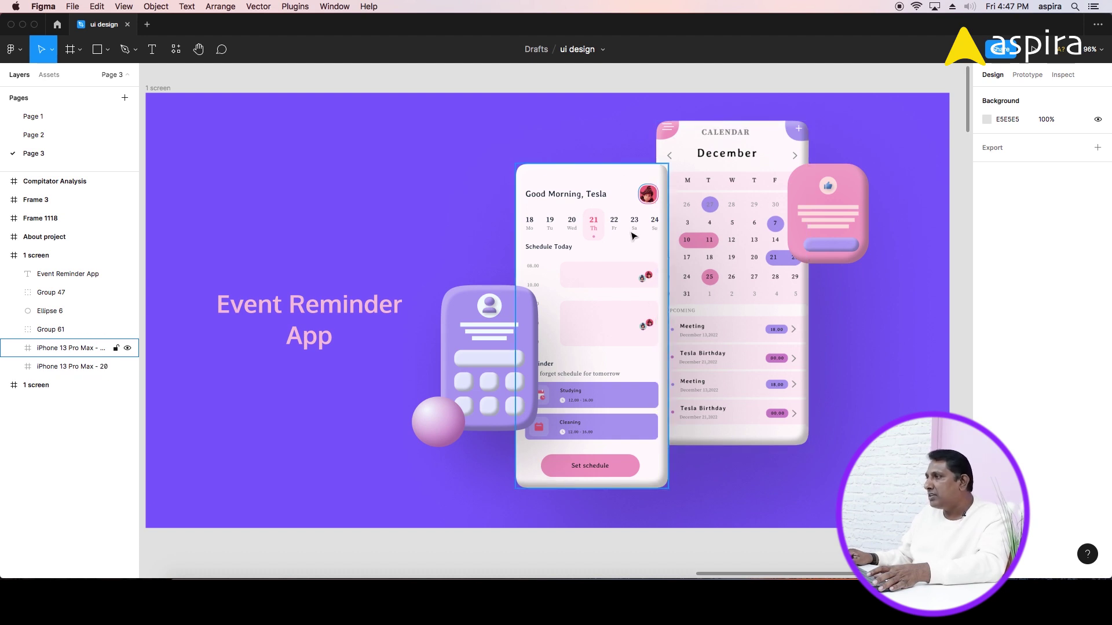
pyautogui.click(441, 231)
pyautogui.hscroll(-10, 316, 202)
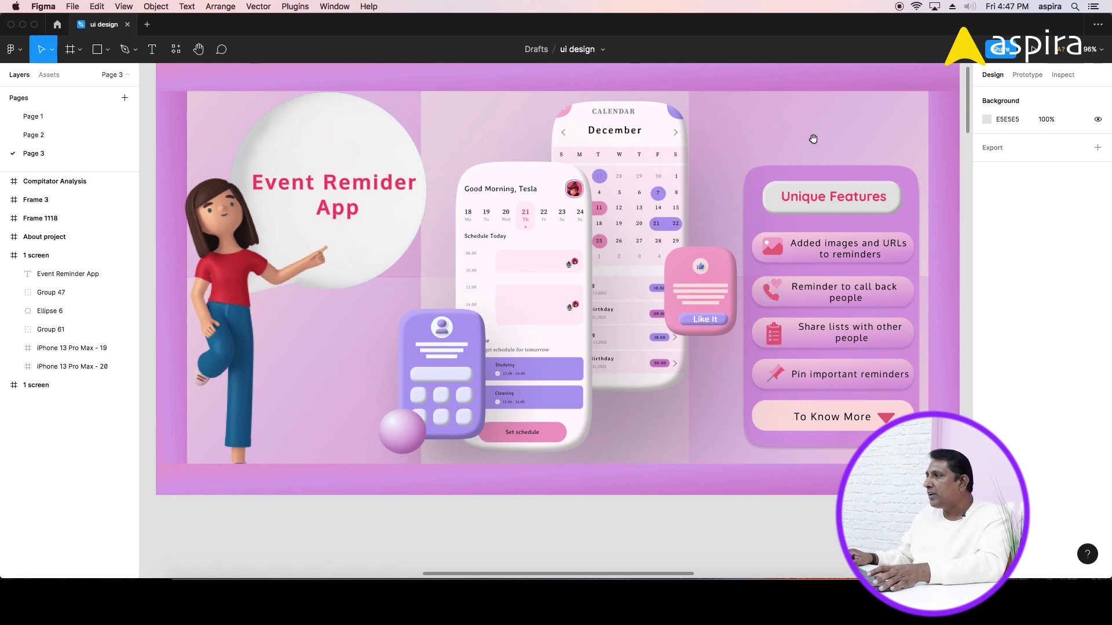
pyautogui.scroll(2, 799, 140)
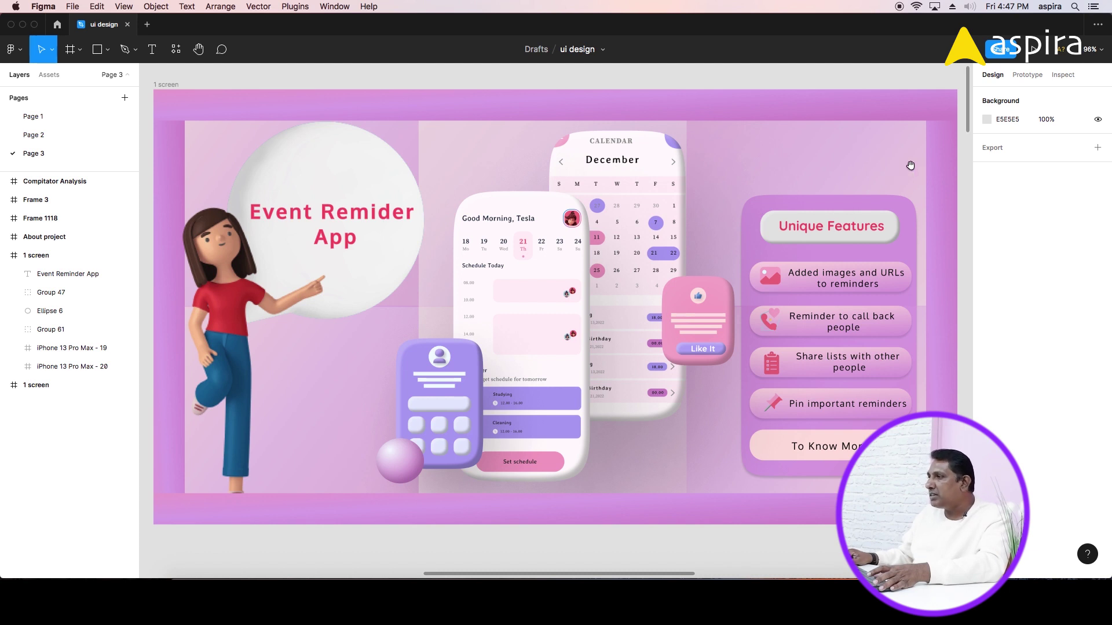
pyautogui.hscroll(10, 901, 183)
pyautogui.hscroll(5, 811, 198)
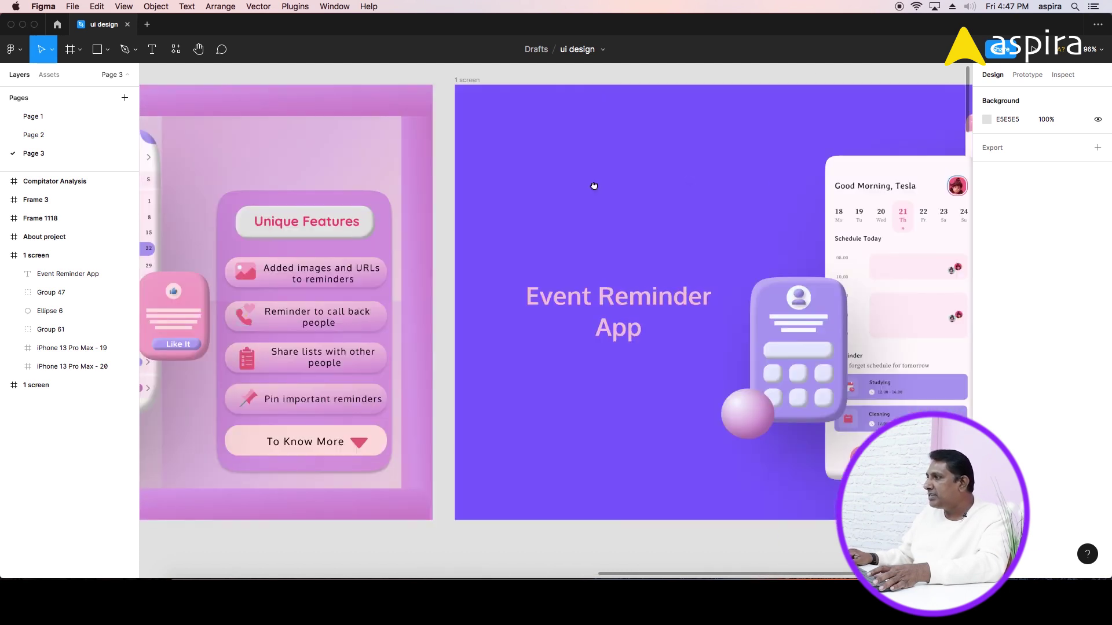
pyautogui.hscroll(3, 593, 186)
pyautogui.hscroll(1, 603, 198)
pyautogui.hscroll(3, 753, 205)
pyautogui.hscroll(3, 712, 204)
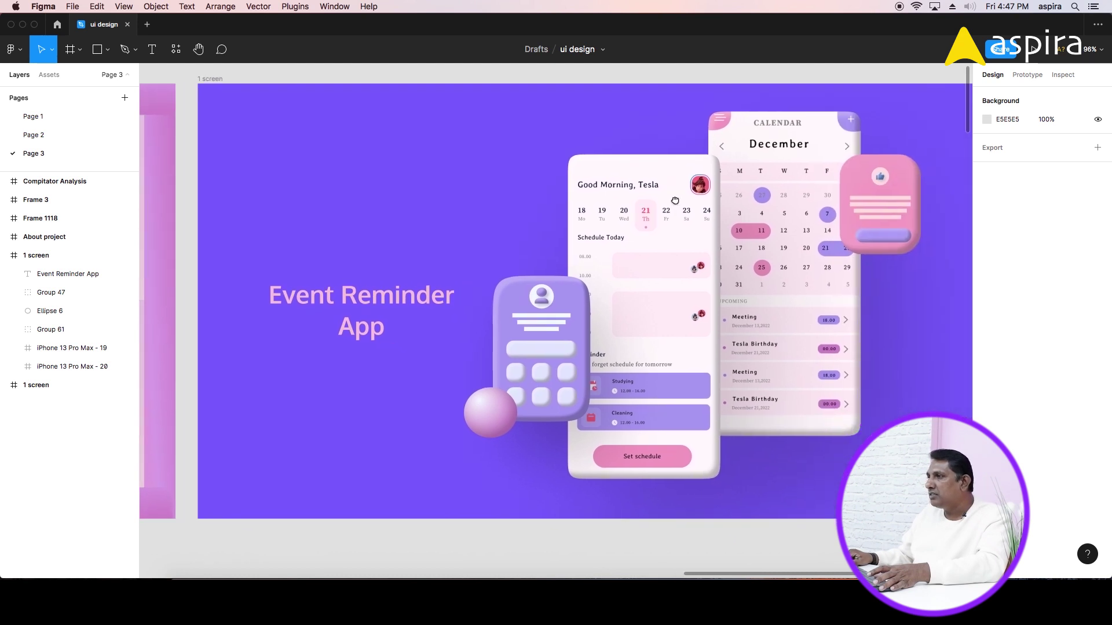
pyautogui.hscroll(1, 683, 205)
pyautogui.hscroll(1, 649, 204)
pyautogui.hscroll(-1, 636, 204)
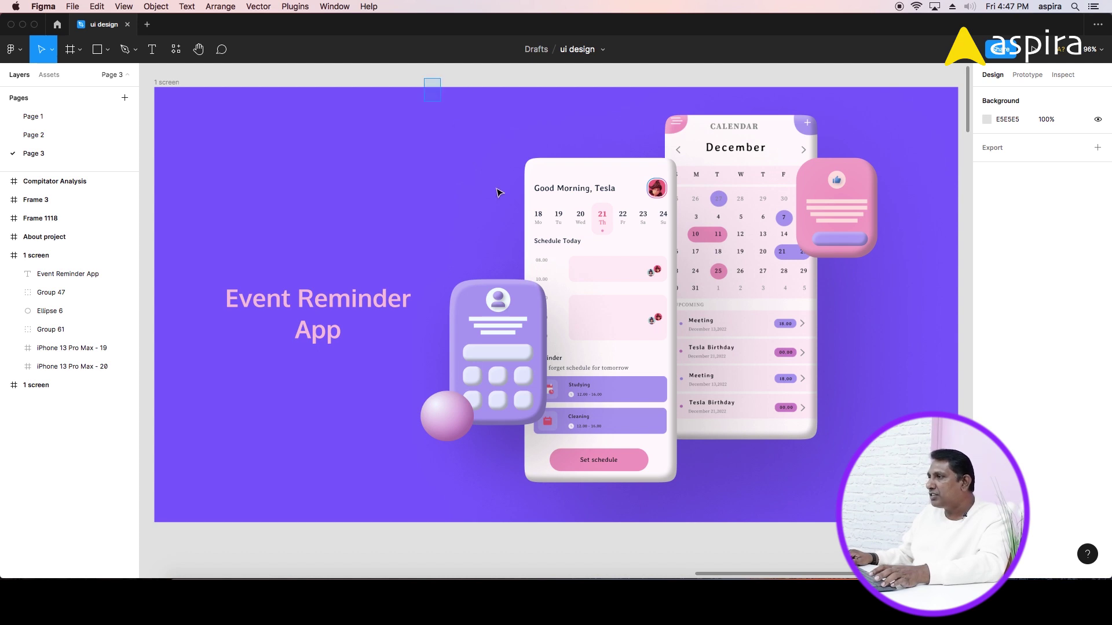
# Group the phone mockups, cards and sphere, and shift the group right and down.
pyautogui.moveTo(497, 193); pyautogui.dragTo(886, 492)
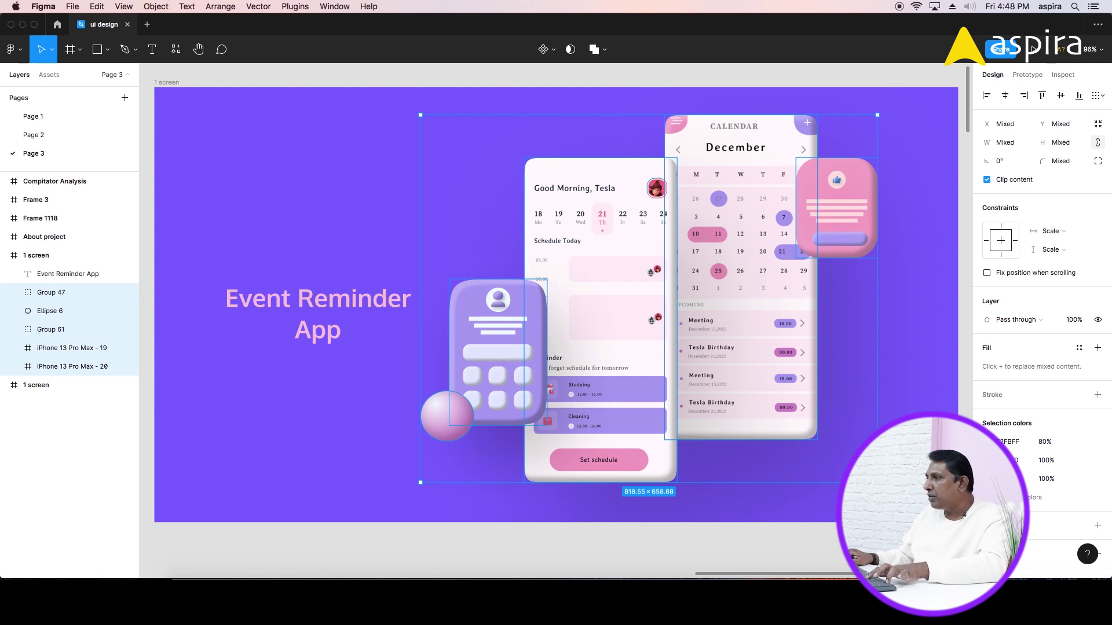
pyautogui.press('super+g')
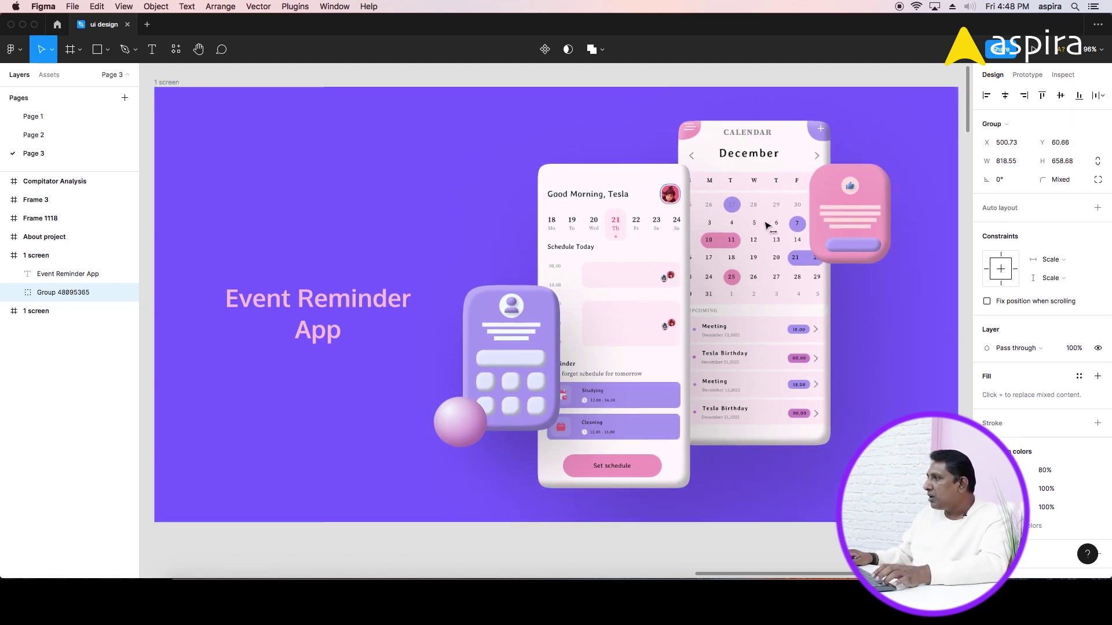
pyautogui.moveTo(747, 220); pyautogui.dragTo(768, 226)
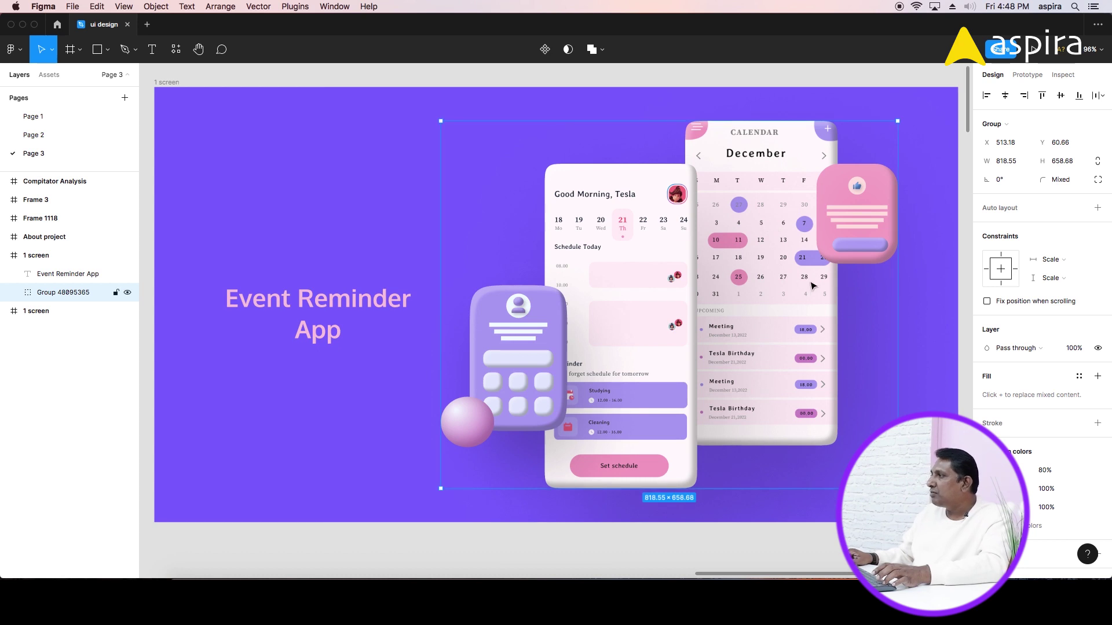
# Nudge the Event Reminder App heading slightly left and zoom out to both banners.
pyautogui.click(355, 321)
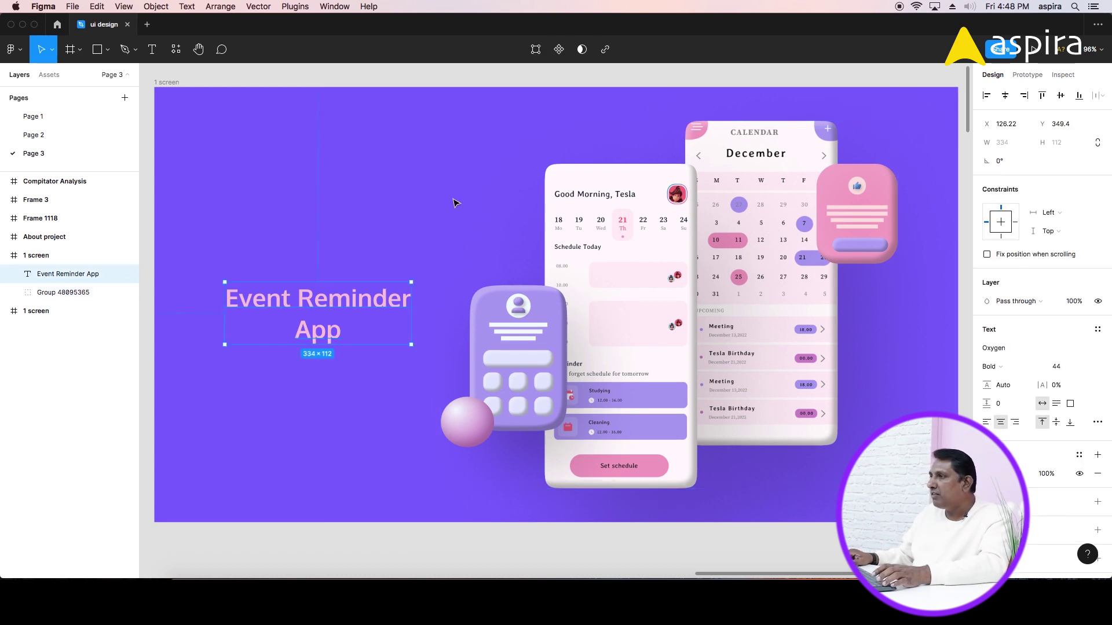
pyautogui.moveTo(325, 308); pyautogui.dragTo(319, 309)
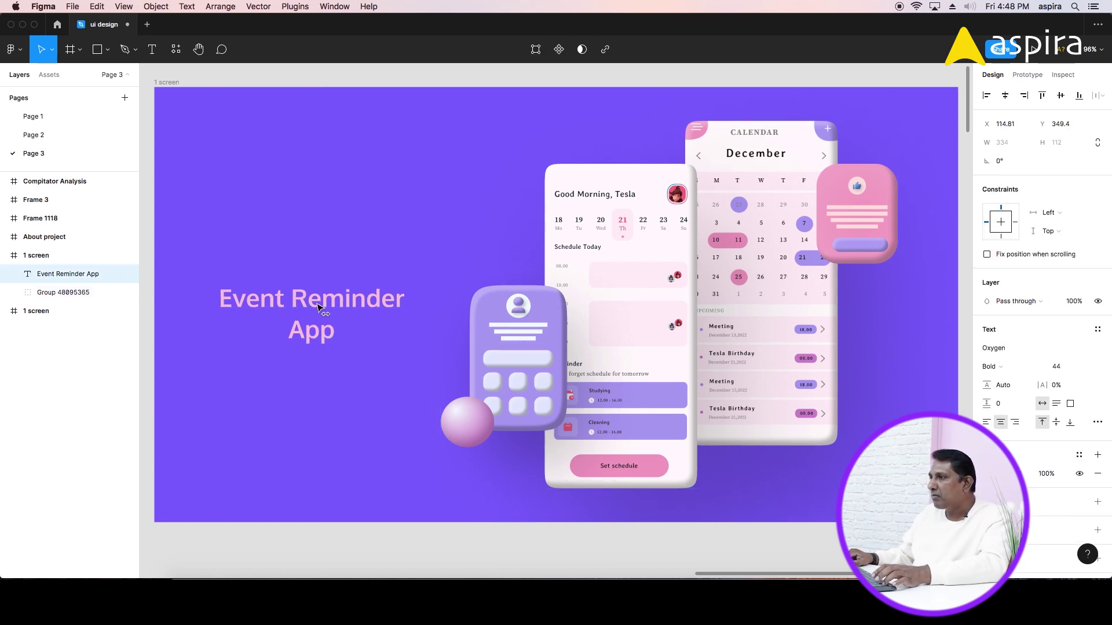
pyautogui.click(467, 81)
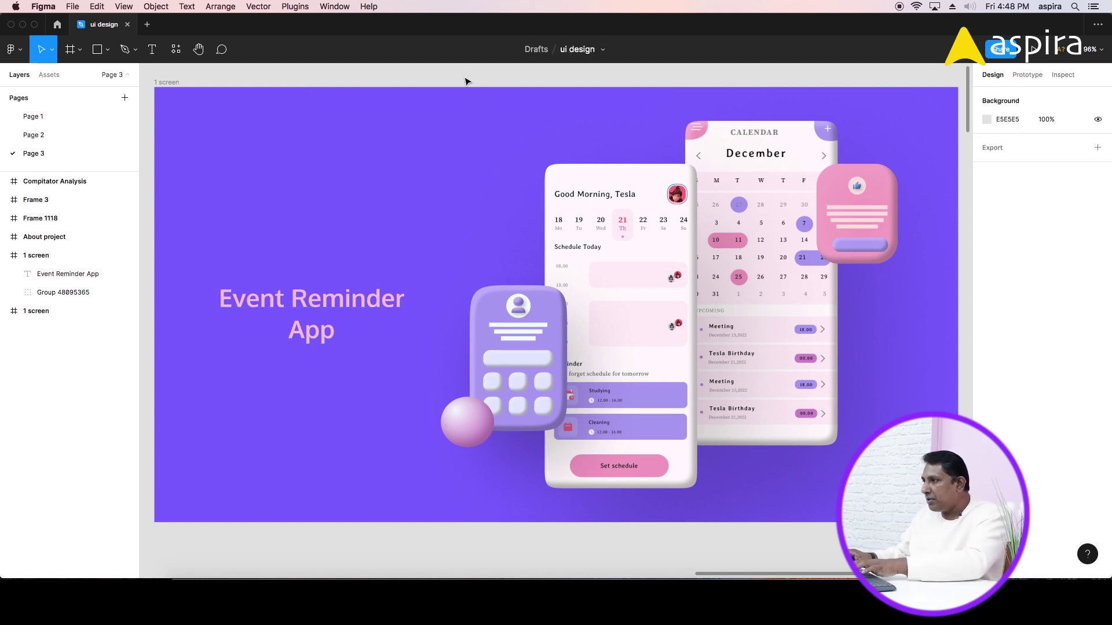
pyautogui.press('-')
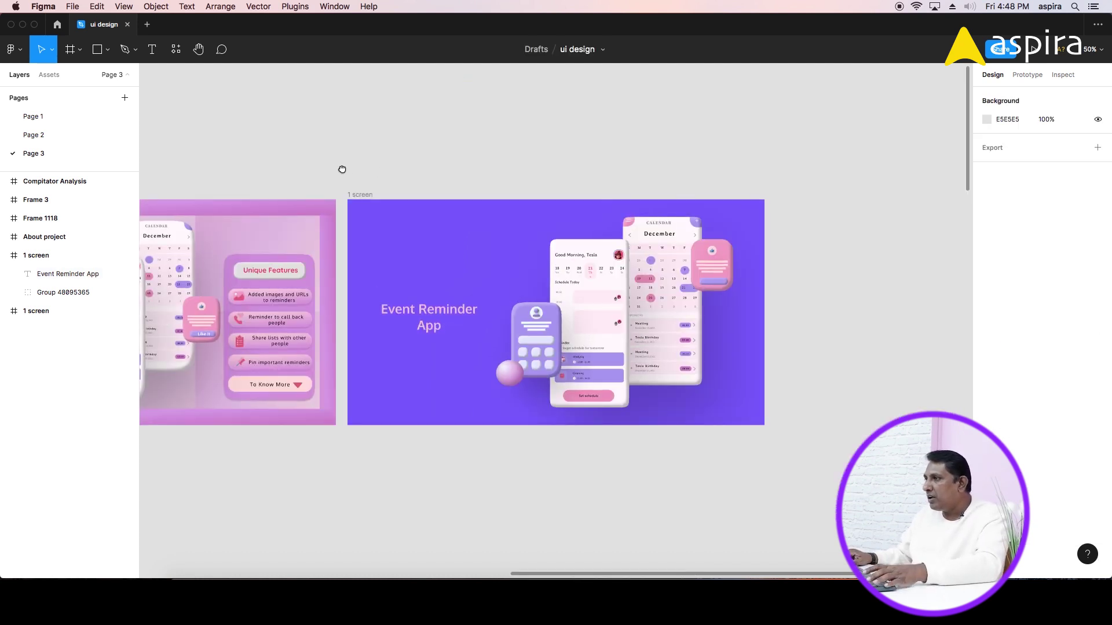
# Duplicate the purple Event Reminder App banner and set the copy's fill lightness to 90.
pyautogui.moveTo(342, 168)
pyautogui.mouseDown()
pyautogui.moveTo(420, 138)
pyautogui.moveTo(348, 120)
pyautogui.mouseUp()
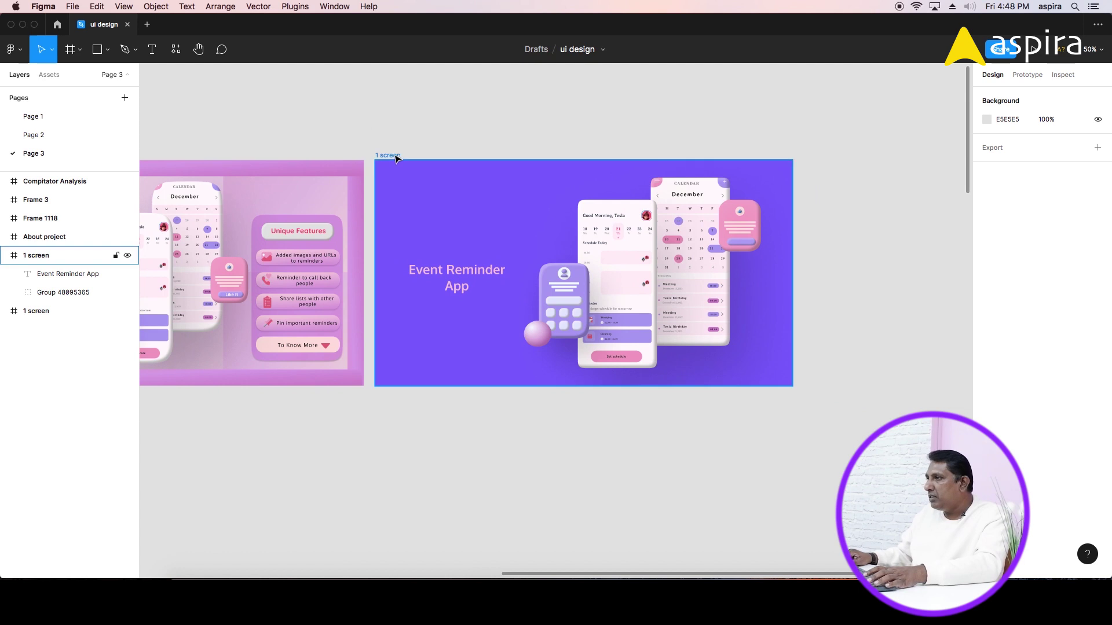
pyautogui.click(394, 155)
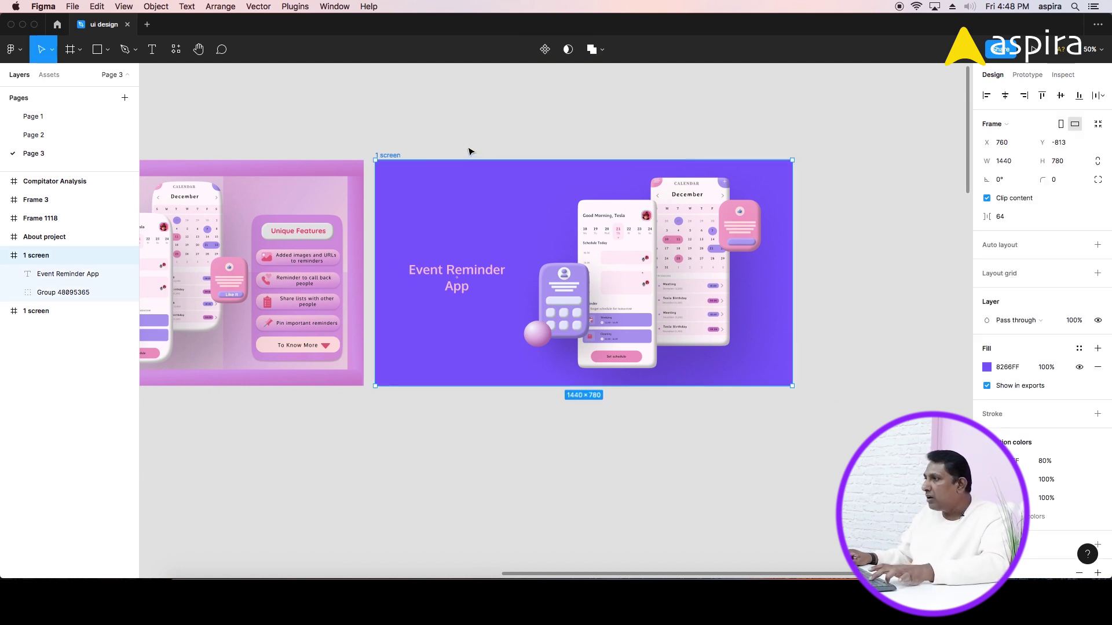
pyautogui.hotkey('ctrl', 'd')
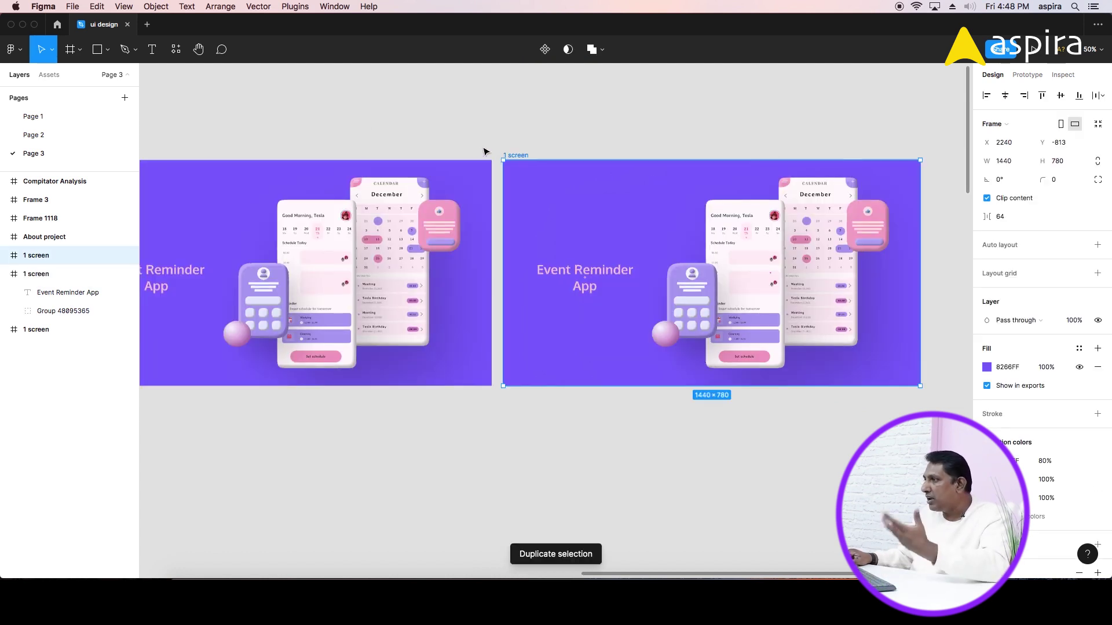
pyautogui.click(986, 367)
pyautogui.moveTo(895, 281); pyautogui.dragTo(1004, 216)
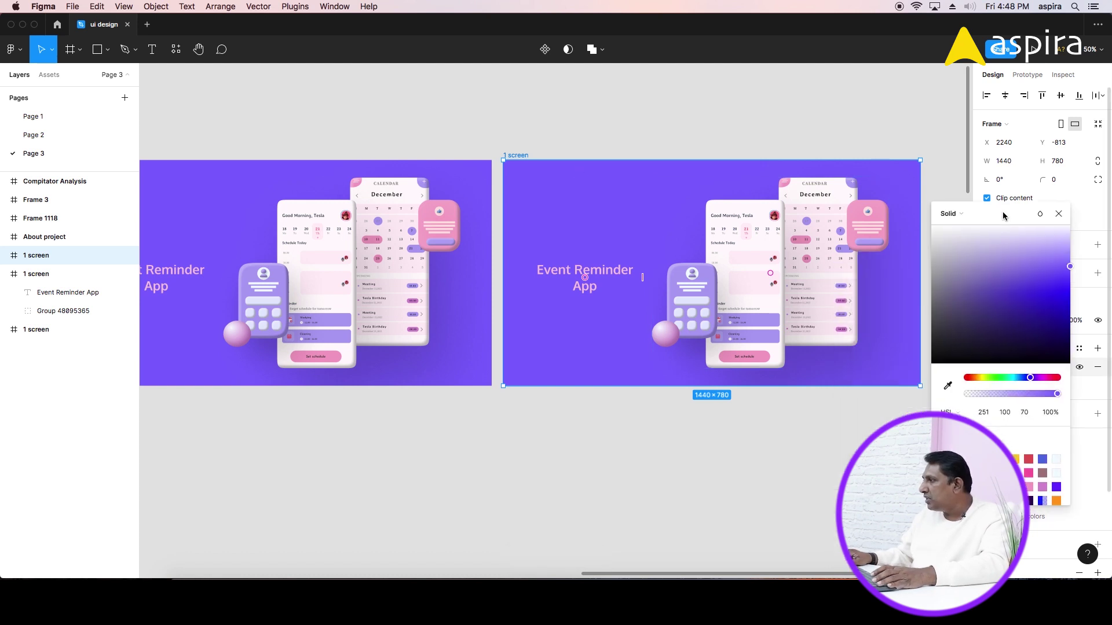
pyautogui.click(1025, 412)
pyautogui.write('90')
pyautogui.press('Return')
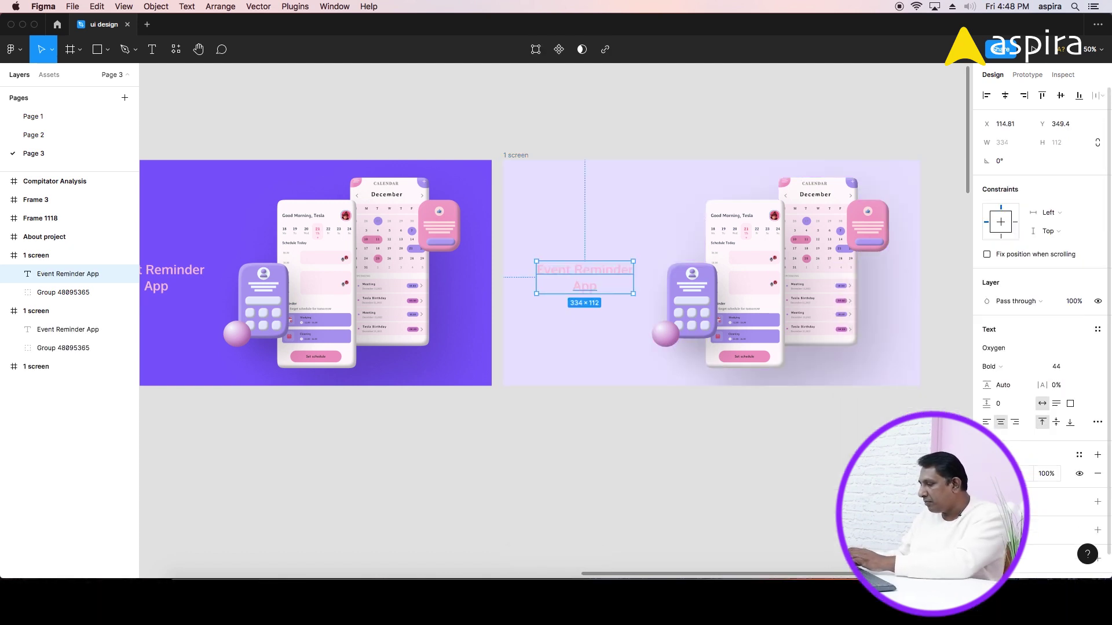
# Give the copy's heading the pink button colour sampled with the eyedropper.
pyautogui.click(986, 474)
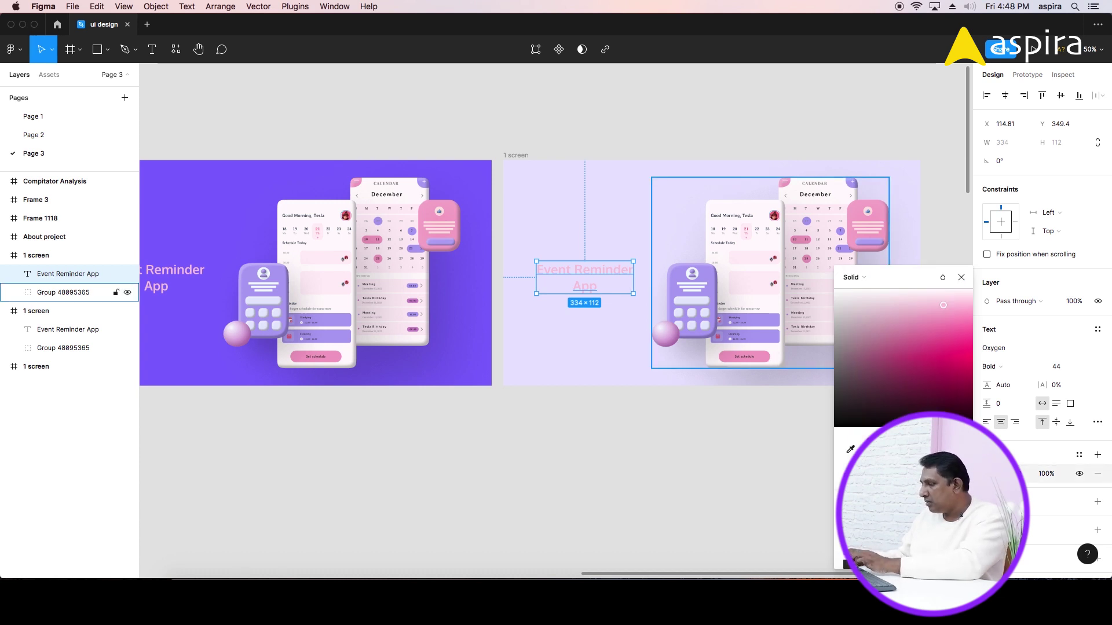
pyautogui.press('i')
pyautogui.click(765, 351)
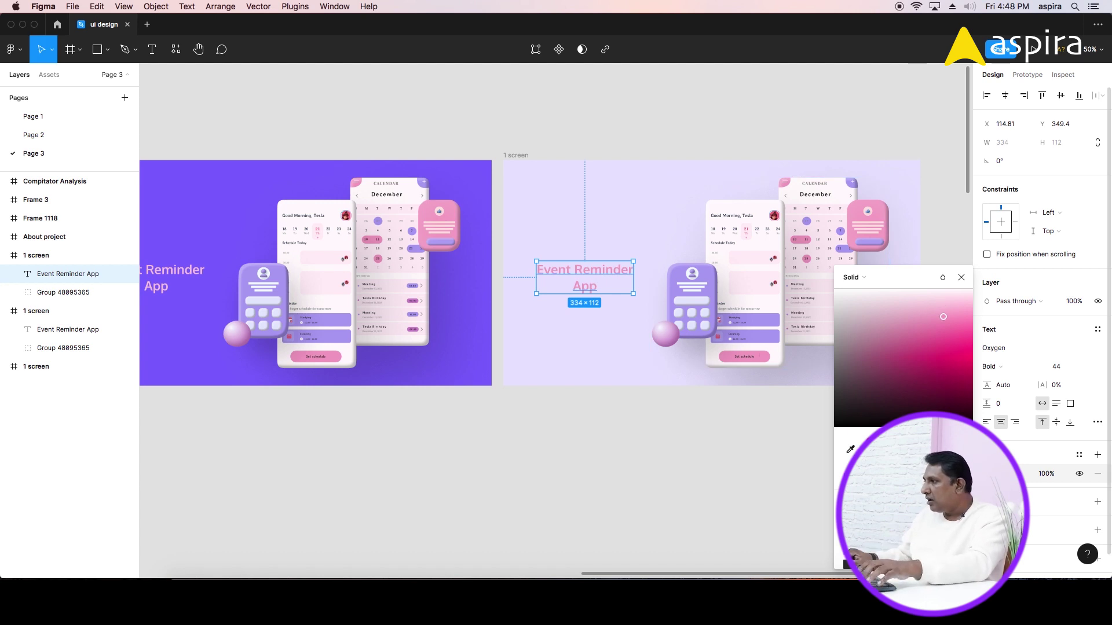
pyautogui.click(961, 278)
pyautogui.click(734, 135)
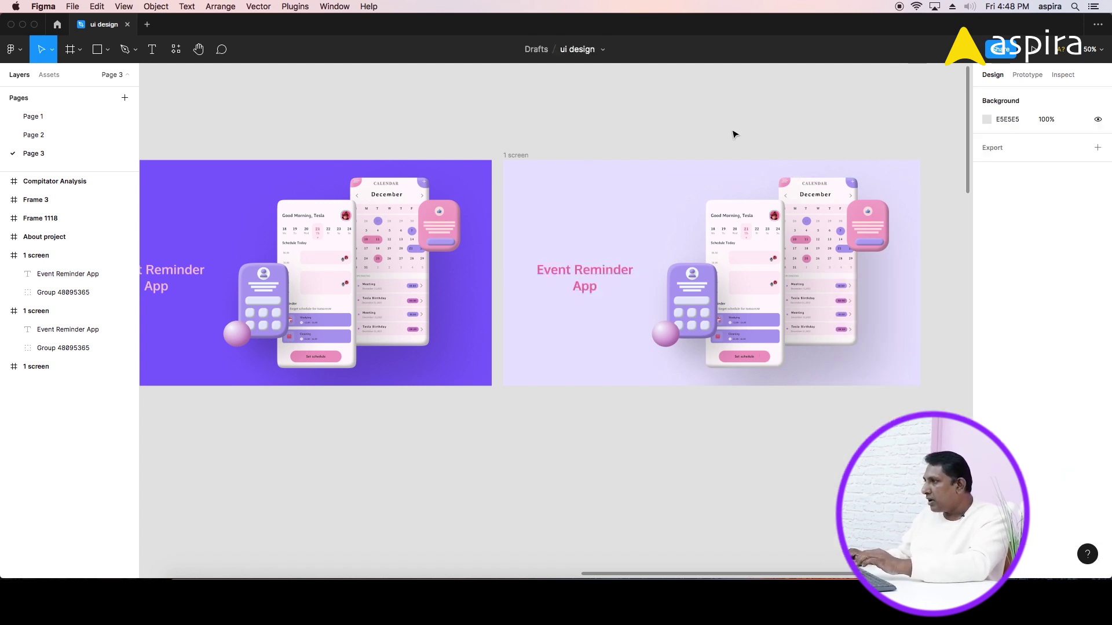
pyautogui.hscroll(-5, 375, 208)
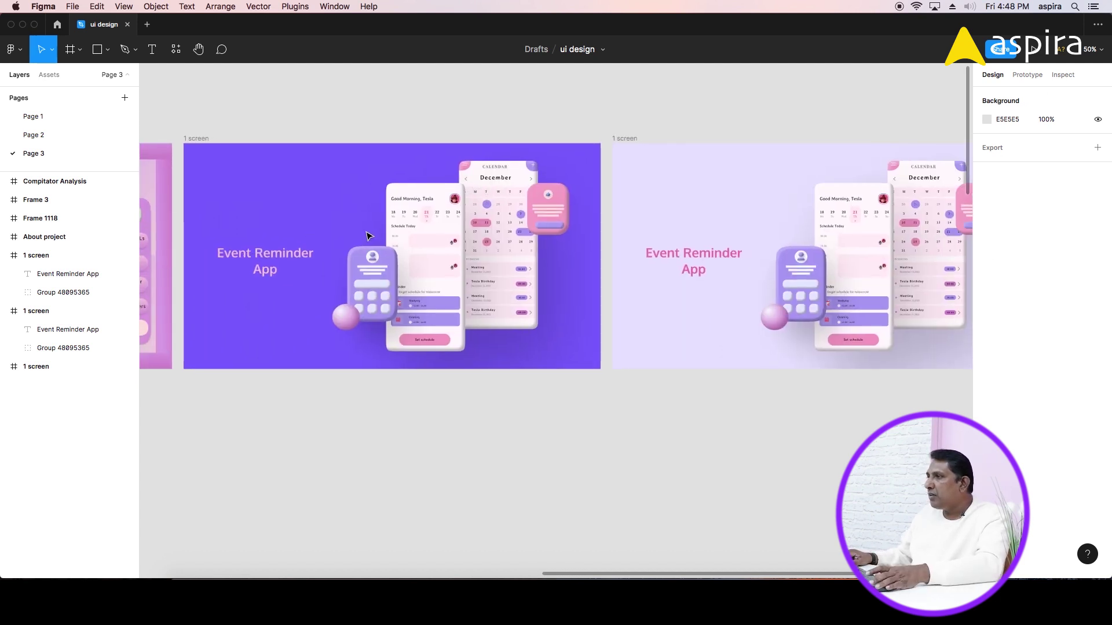
pyautogui.hscroll(5, 715, 240)
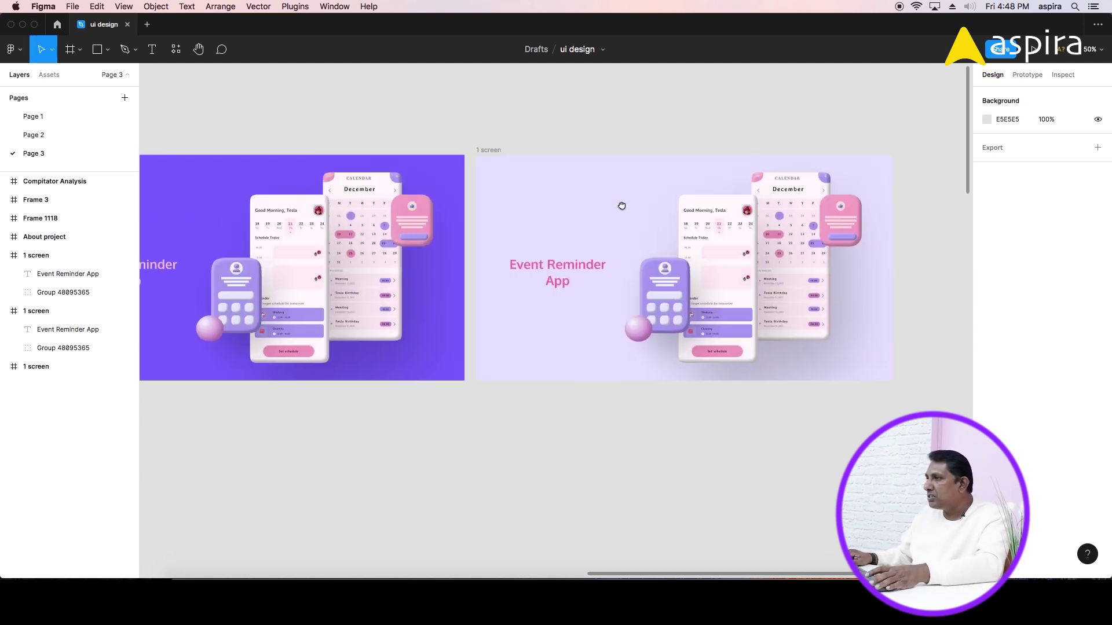
pyautogui.click(487, 148)
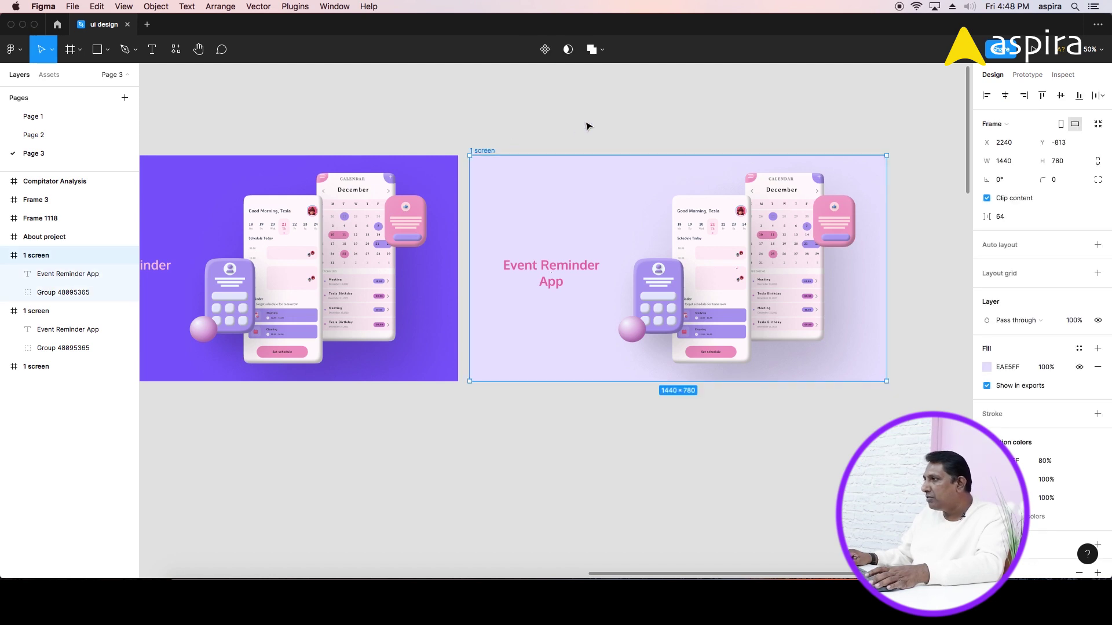
# Duplicate the lavender banner and give the copy a pale pink background sampled from the canvas.
pyautogui.press('super+d')
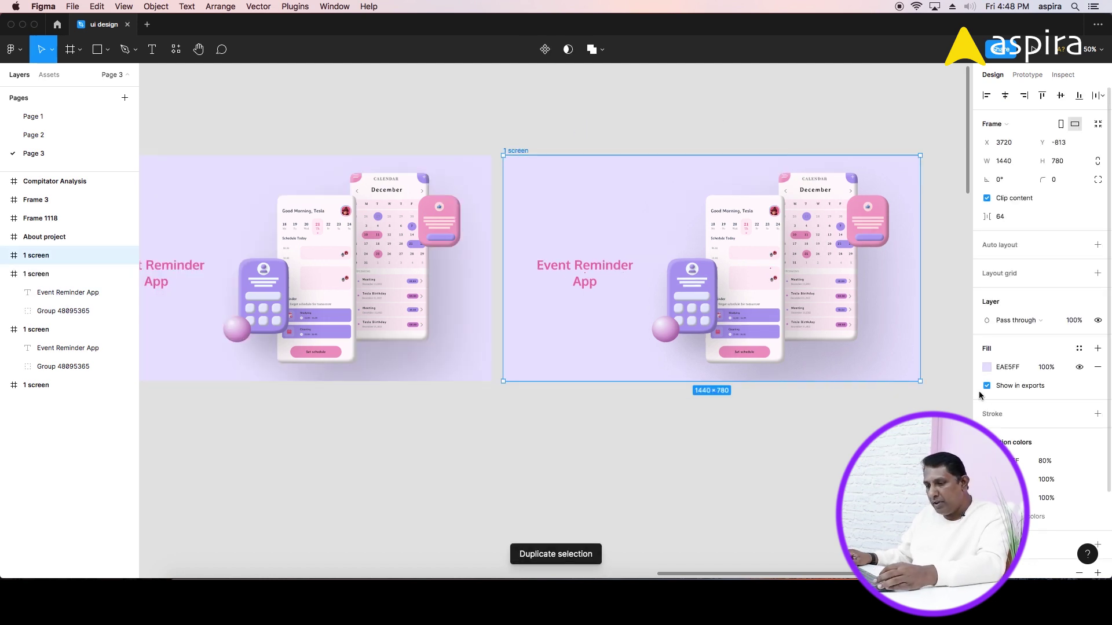
pyautogui.press('i')
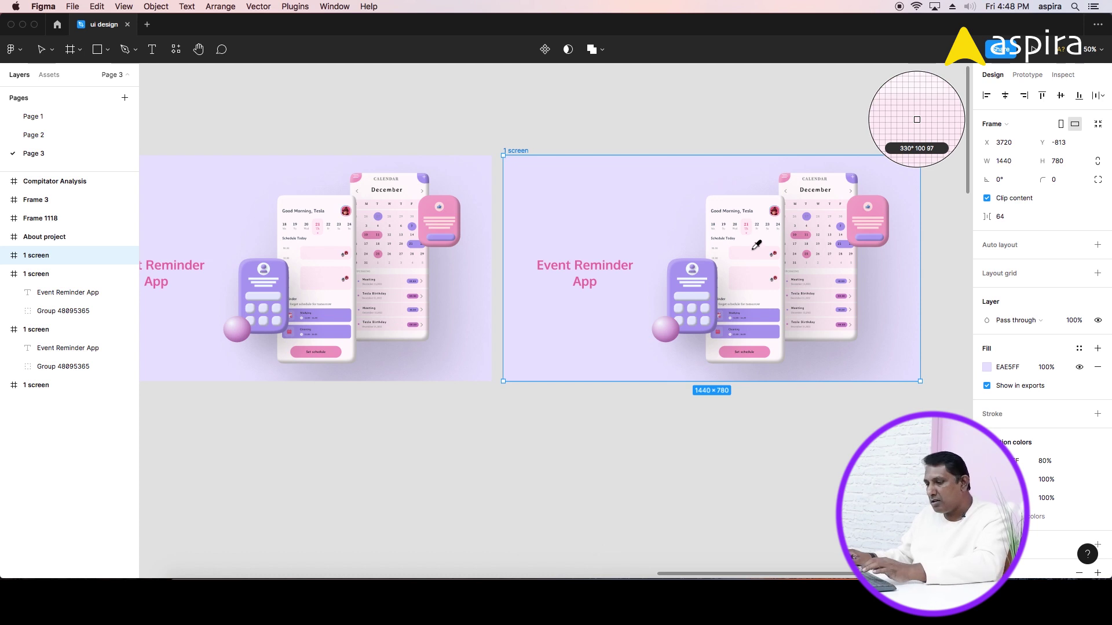
pyautogui.click(757, 245)
pyautogui.click(744, 154)
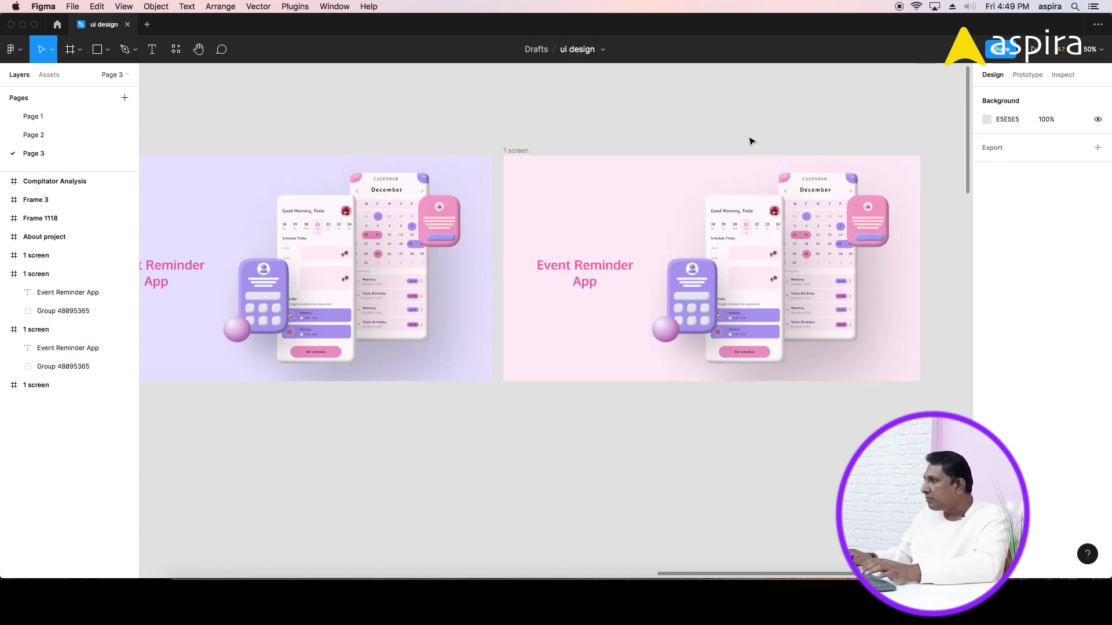
# Duplicate the pale pink banner and deepen the new copy's background to hot pink.
pyautogui.click(523, 147)
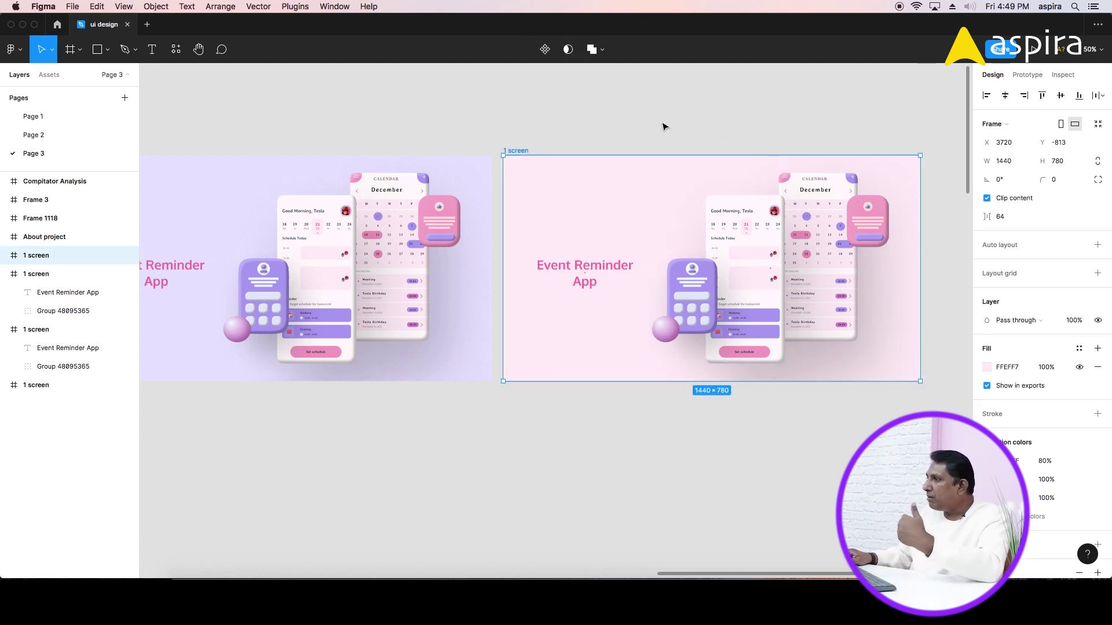
pyautogui.press('super+d')
pyautogui.press('i')
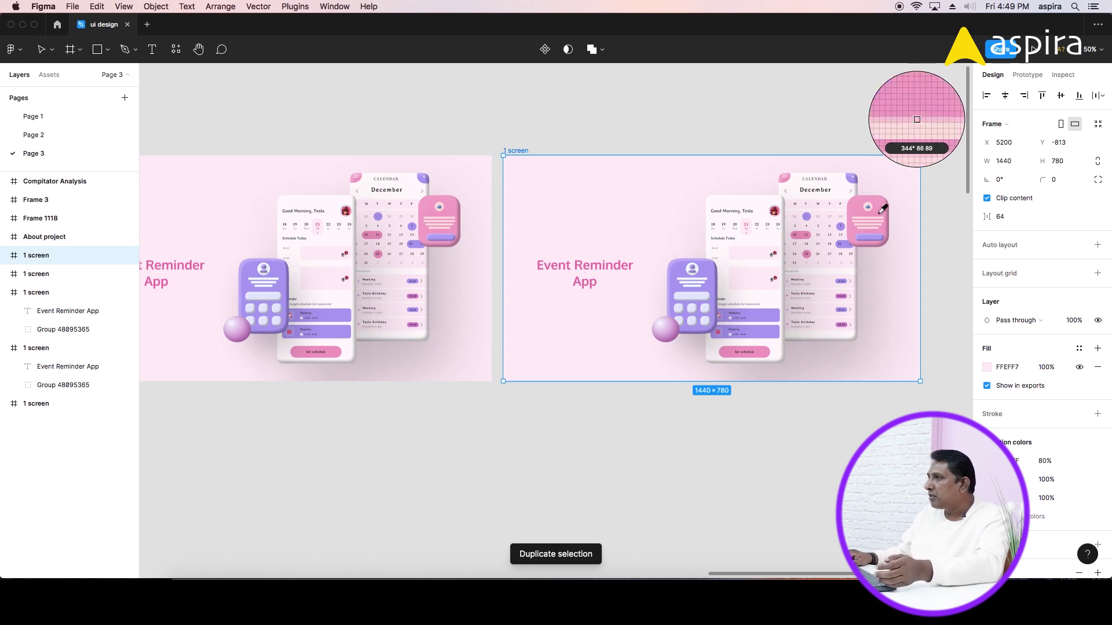
pyautogui.click(877, 197)
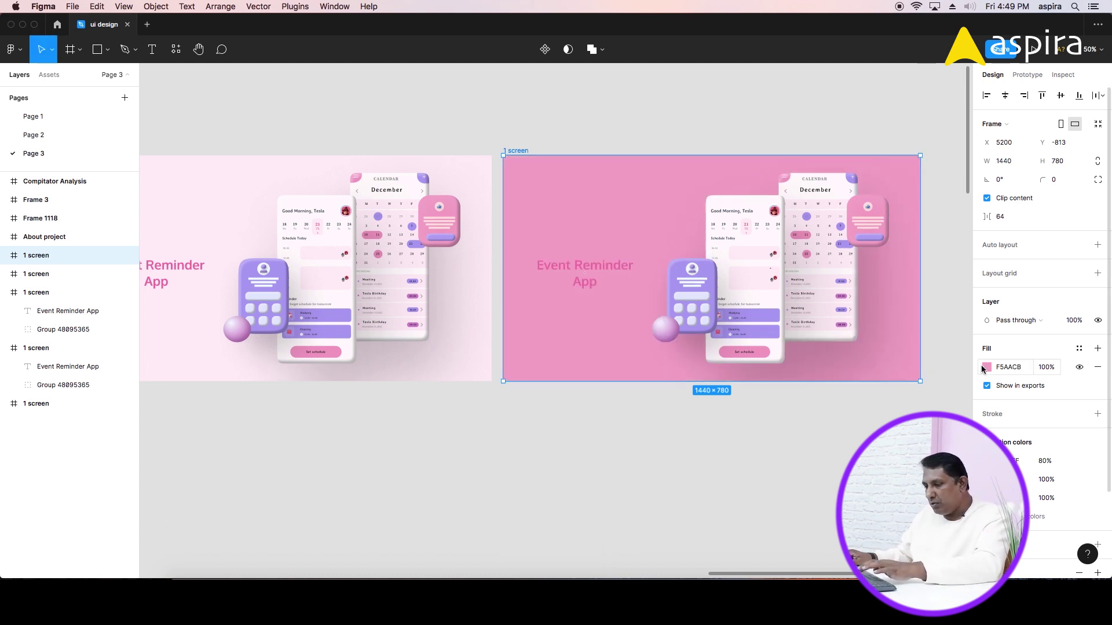
pyautogui.click(981, 372)
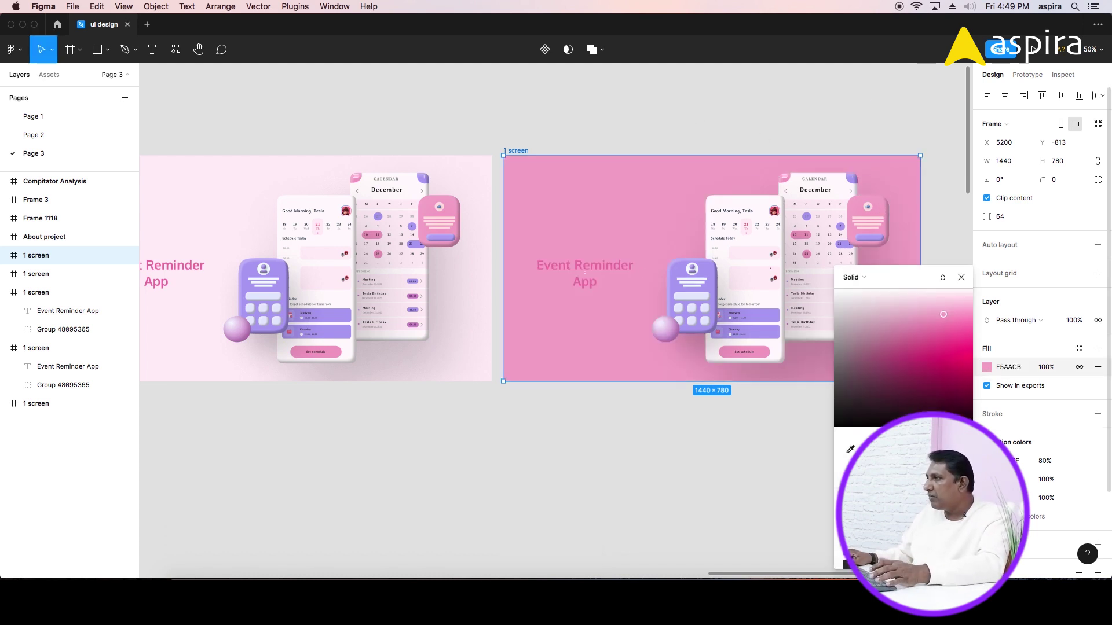
pyautogui.moveTo(943, 314); pyautogui.dragTo(973, 314)
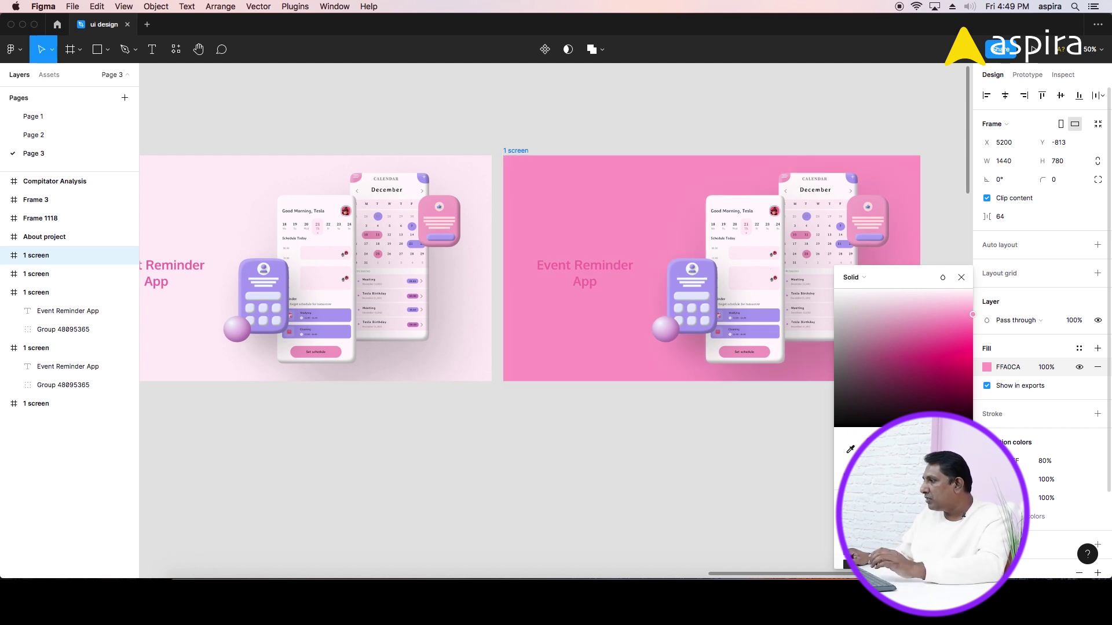
pyautogui.moveTo(972, 315)
pyautogui.mouseDown()
pyautogui.moveTo(972, 329)
pyautogui.moveTo(943, 330)
pyautogui.mouseUp()
pyautogui.click(585, 273)
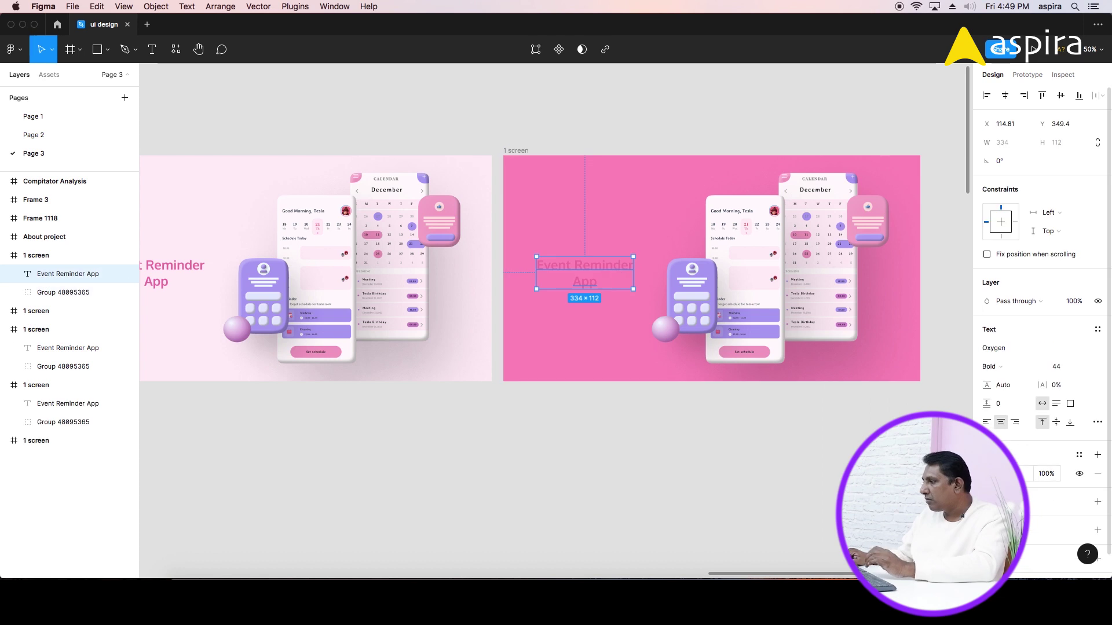
pyautogui.click(695, 427)
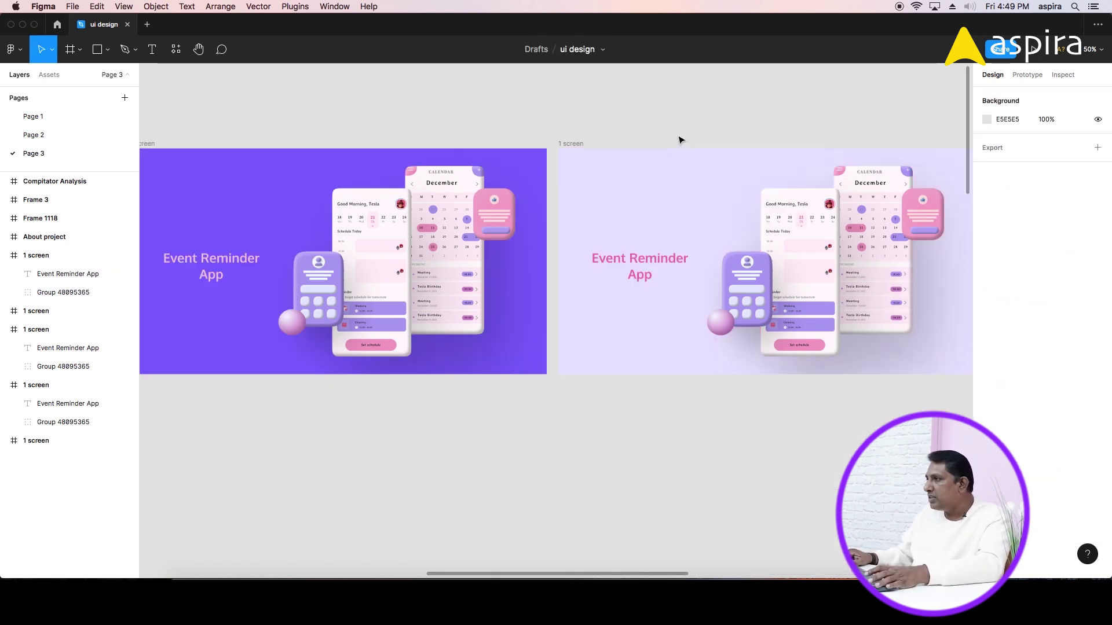
pyautogui.hscroll(1, 759, 226)
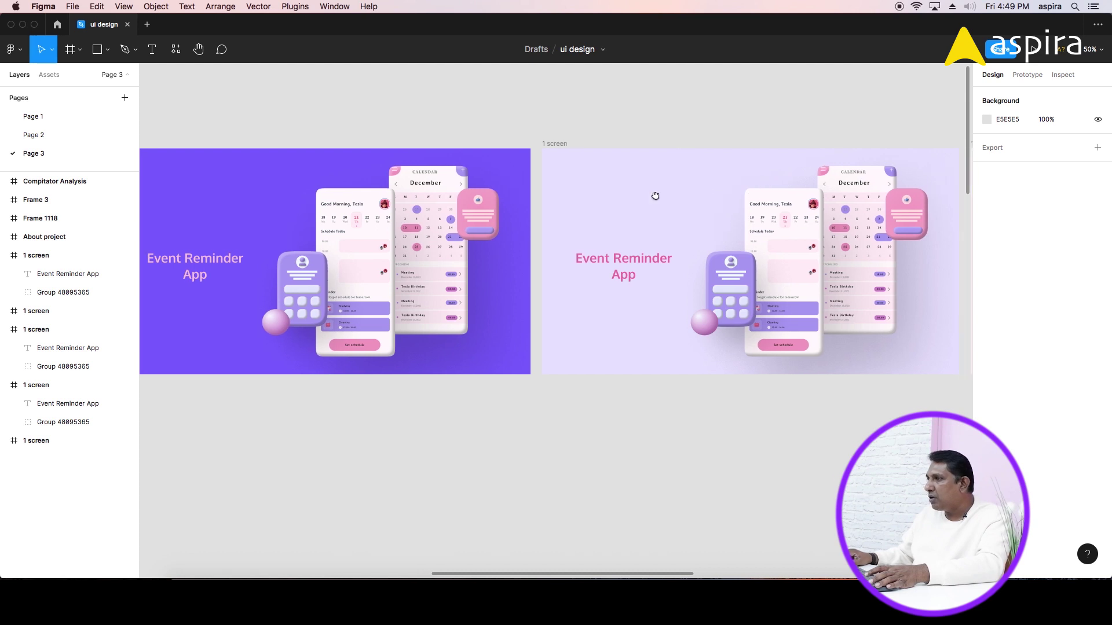
pyautogui.hscroll(5, 655, 194)
pyautogui.hscroll(5, 839, 243)
pyautogui.hscroll(2, 635, 272)
pyautogui.hscroll(2, 625, 261)
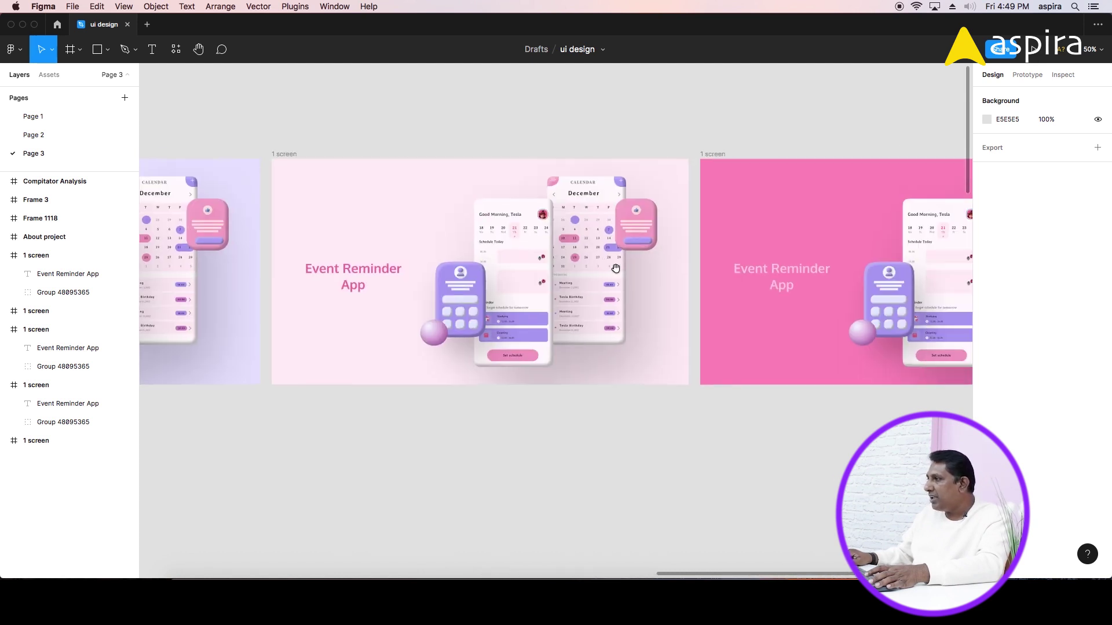
pyautogui.hscroll(3, 628, 261)
pyautogui.hscroll(1, 628, 261)
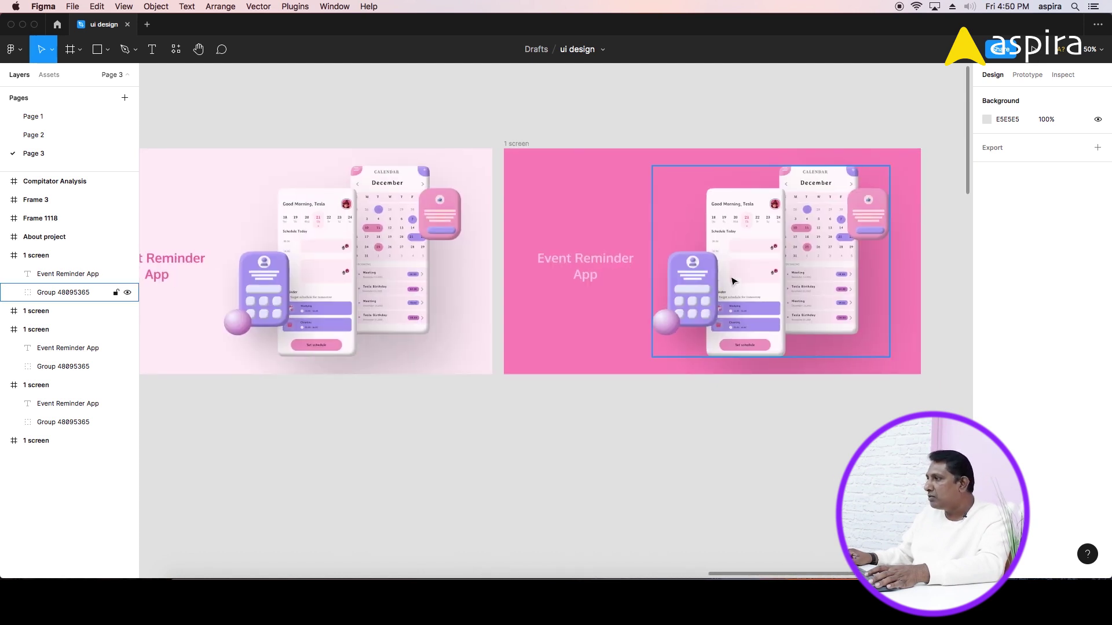
# Pan the canvas over to the yellow Home Screen design in Frame 1118.
pyautogui.scroll(-5, 550, 137)
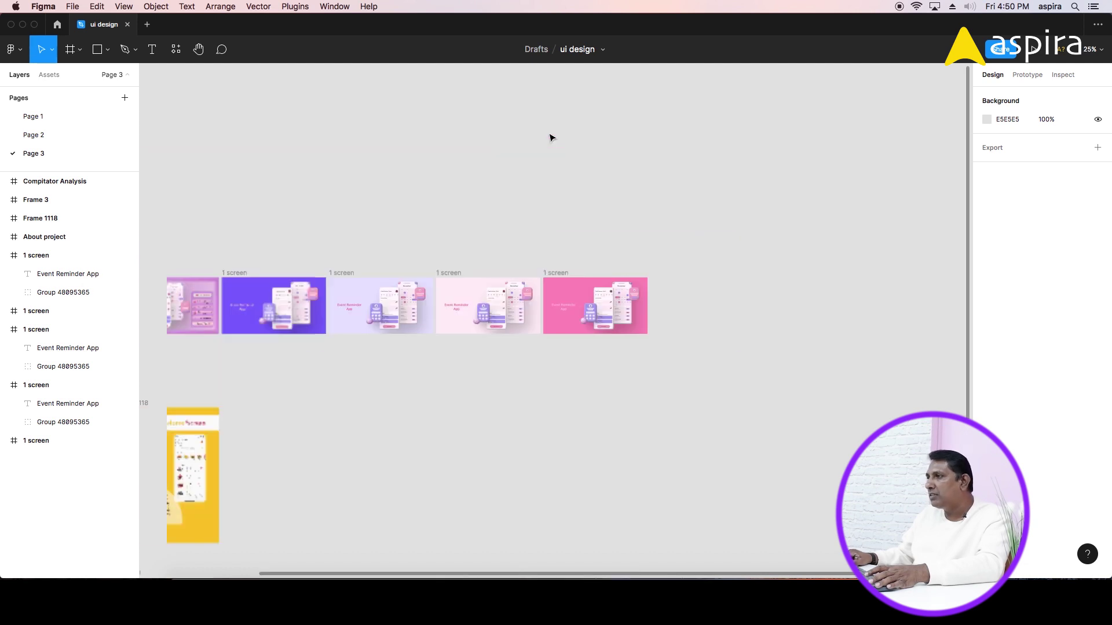
pyautogui.moveTo(370, 391); pyautogui.dragTo(602, 214)
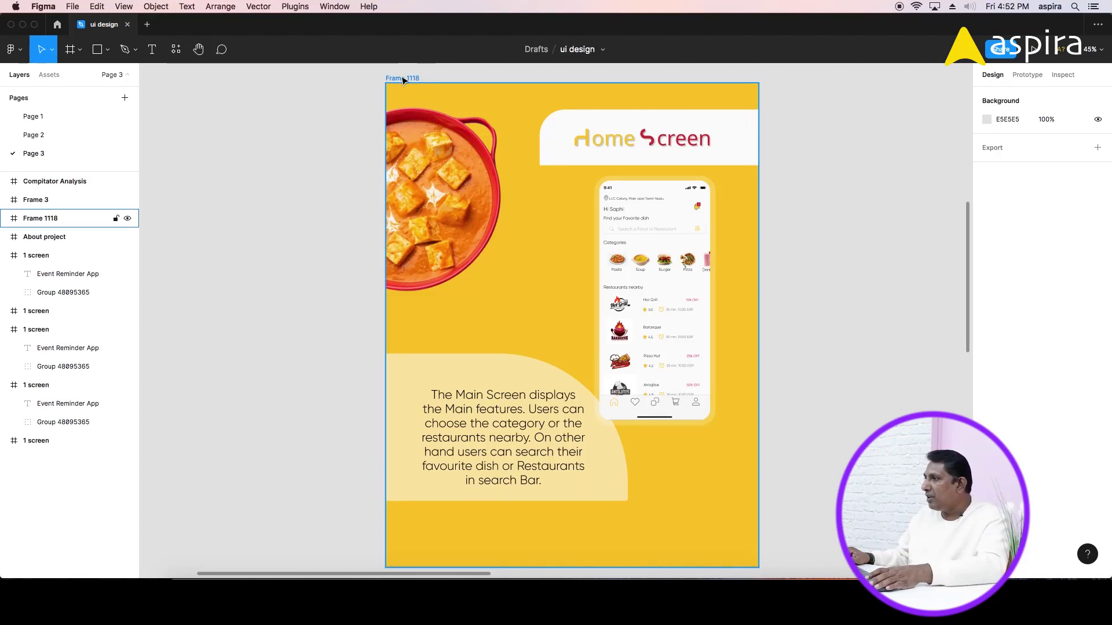
# Select the yellow Home Screen frame, Frame 1118.
pyautogui.click(404, 79)
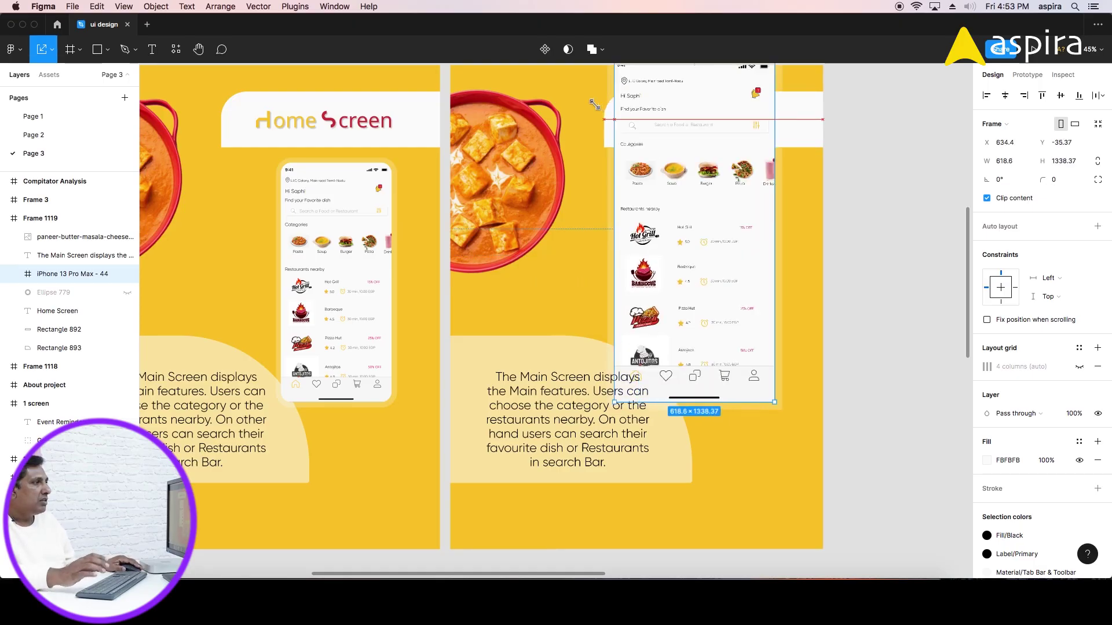
# Undo a trial resize of the copy's phone mockup and zoom out to the whole banner.
pyautogui.moveTo(593, 103); pyautogui.dragTo(736, 265)
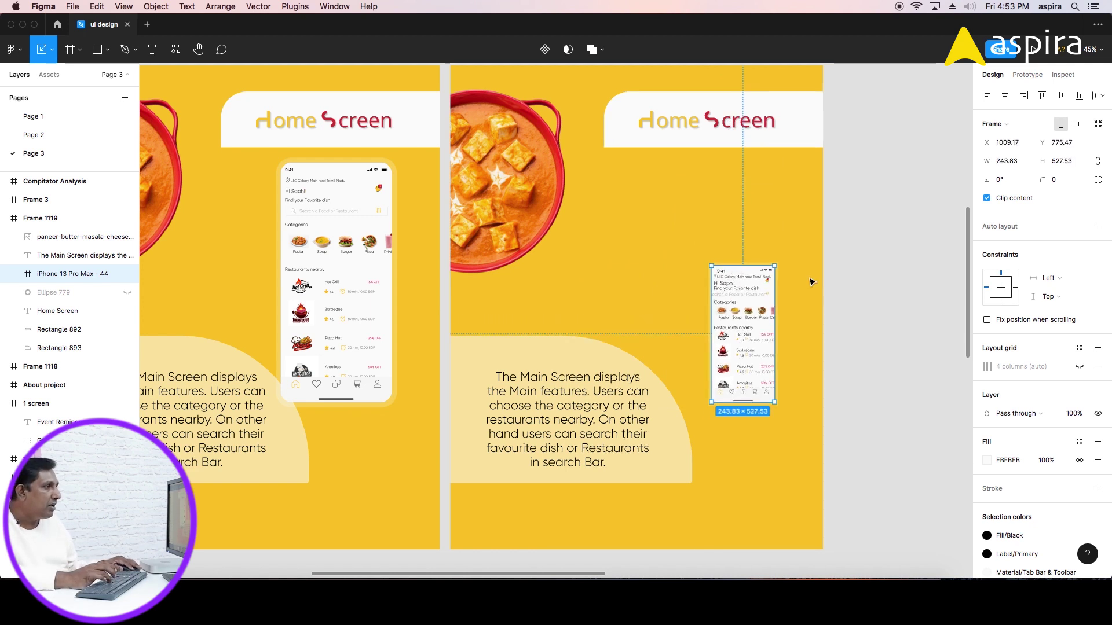
pyautogui.moveTo(795, 259); pyautogui.dragTo(681, 333)
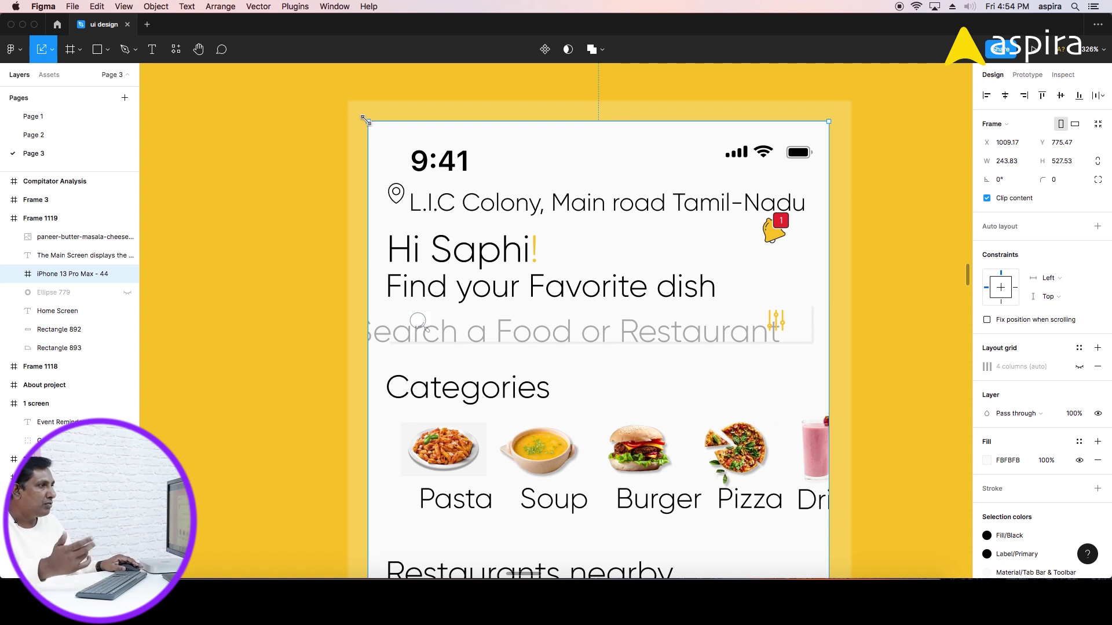
pyautogui.press('super+z')
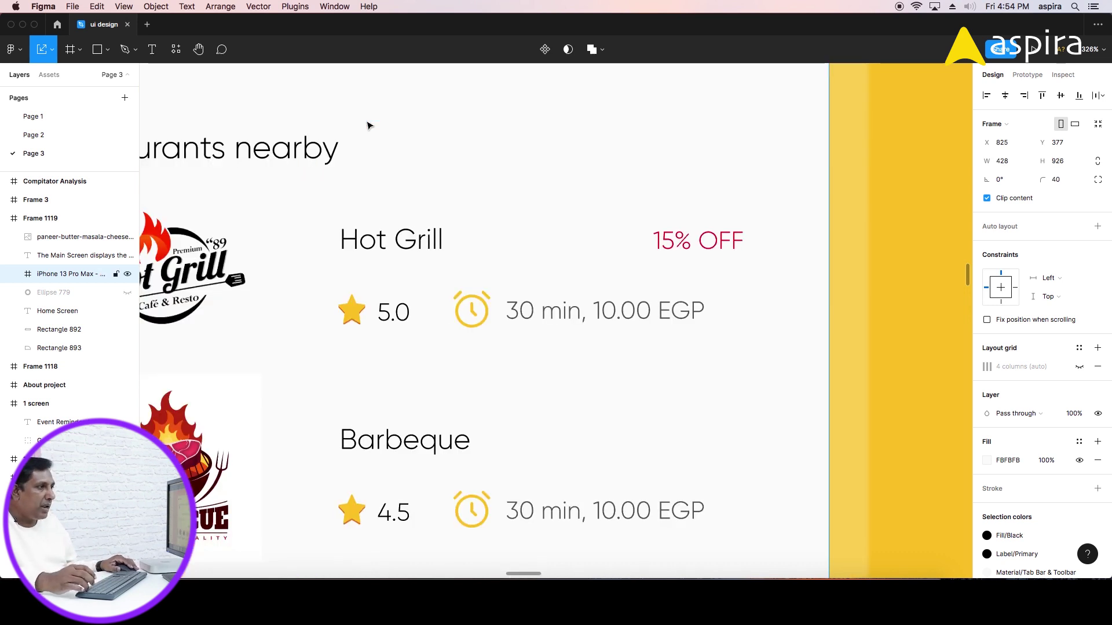
pyautogui.press('-')
pyautogui.press('-')
pyautogui.press('-')
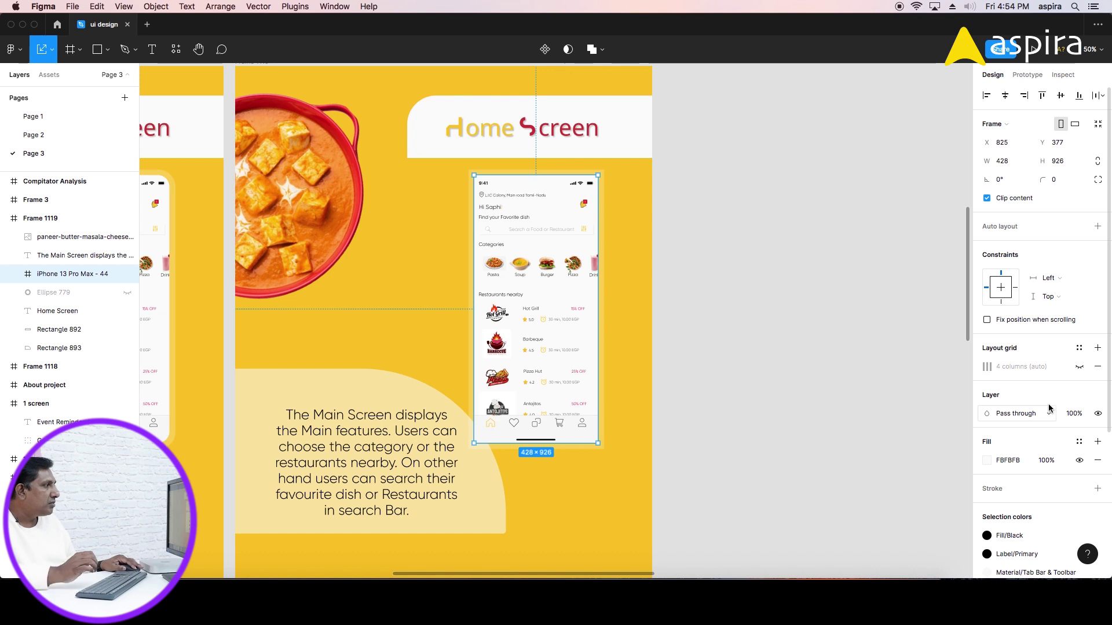
# Export the iPhone 13 Pro Max - 44 frame as a 3x PNG into Documents.
pyautogui.scroll(-1, 1049, 408)
pyautogui.scroll(-4, 1040, 428)
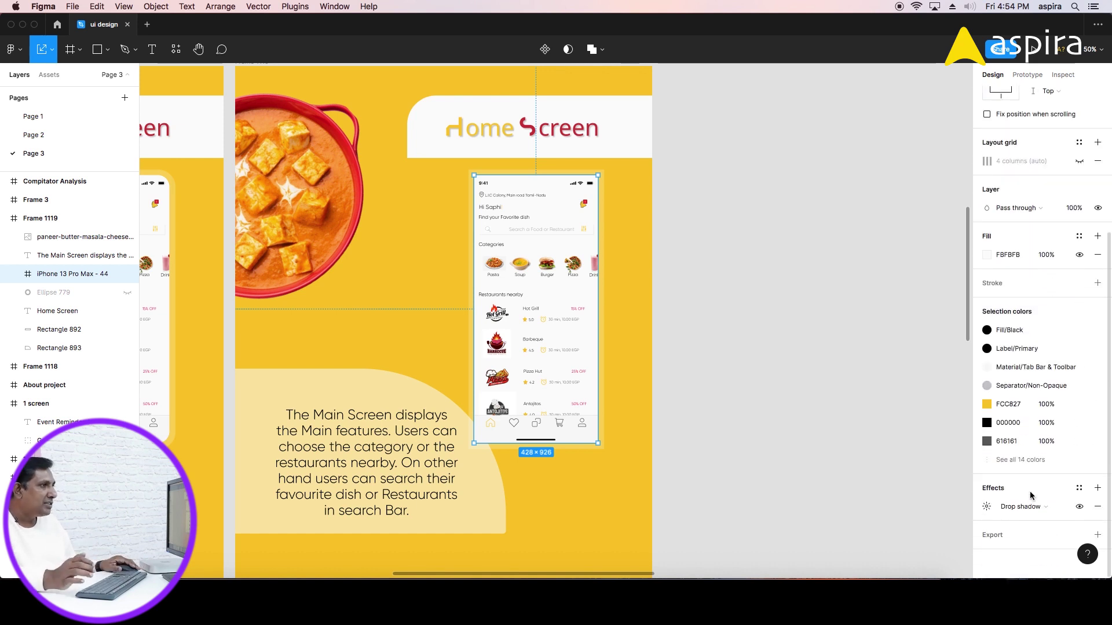
pyautogui.click(1098, 535)
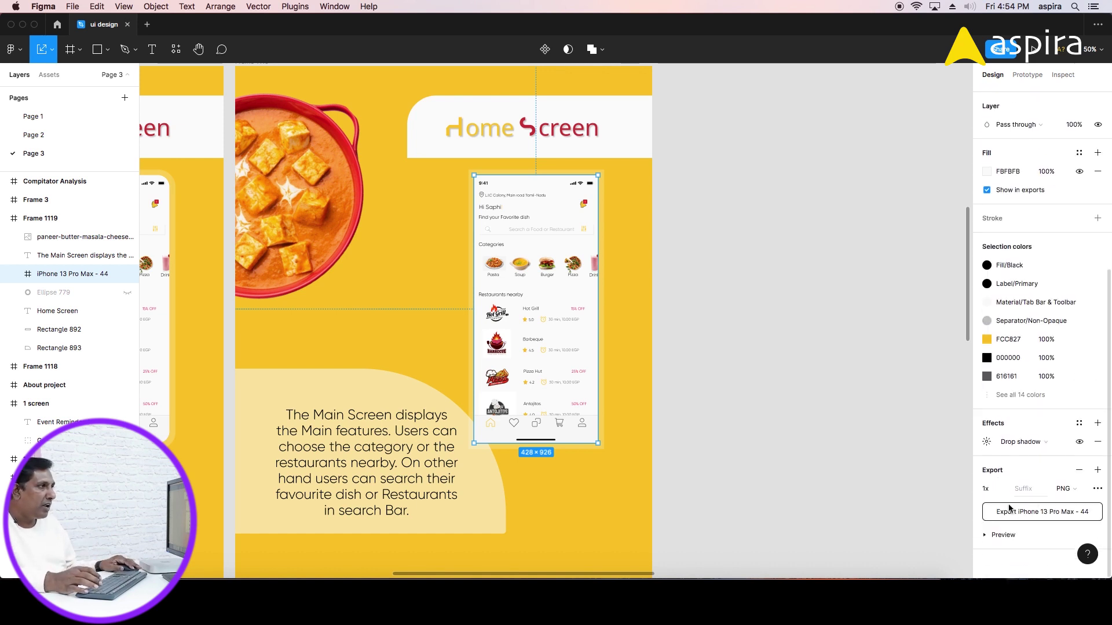
pyautogui.click(1004, 491)
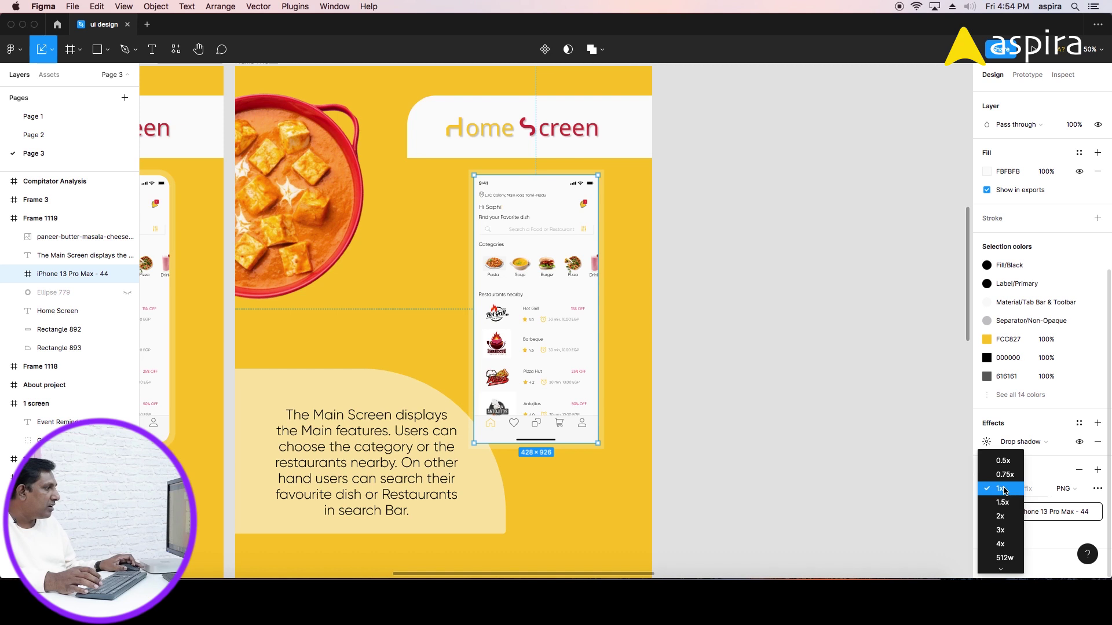
pyautogui.click(1017, 530)
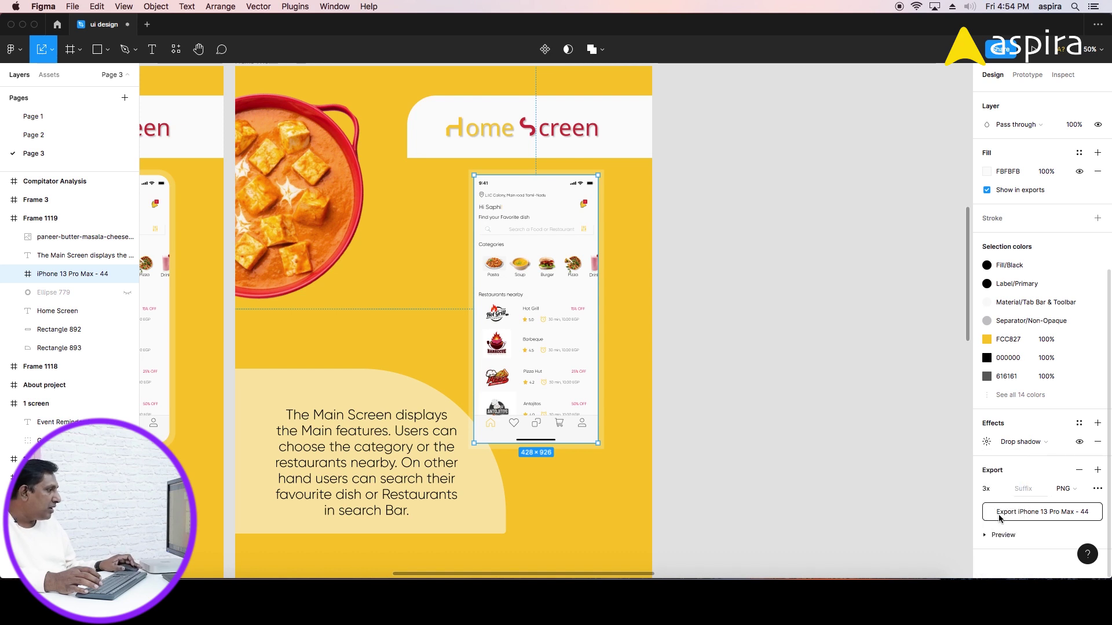
pyautogui.click(1036, 513)
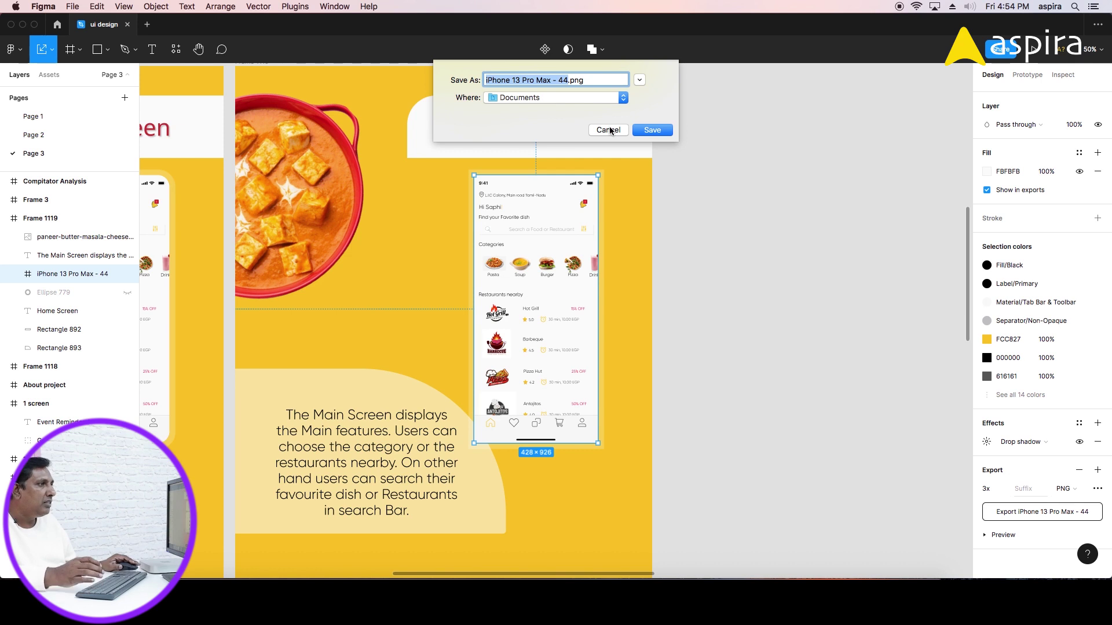
pyautogui.click(652, 131)
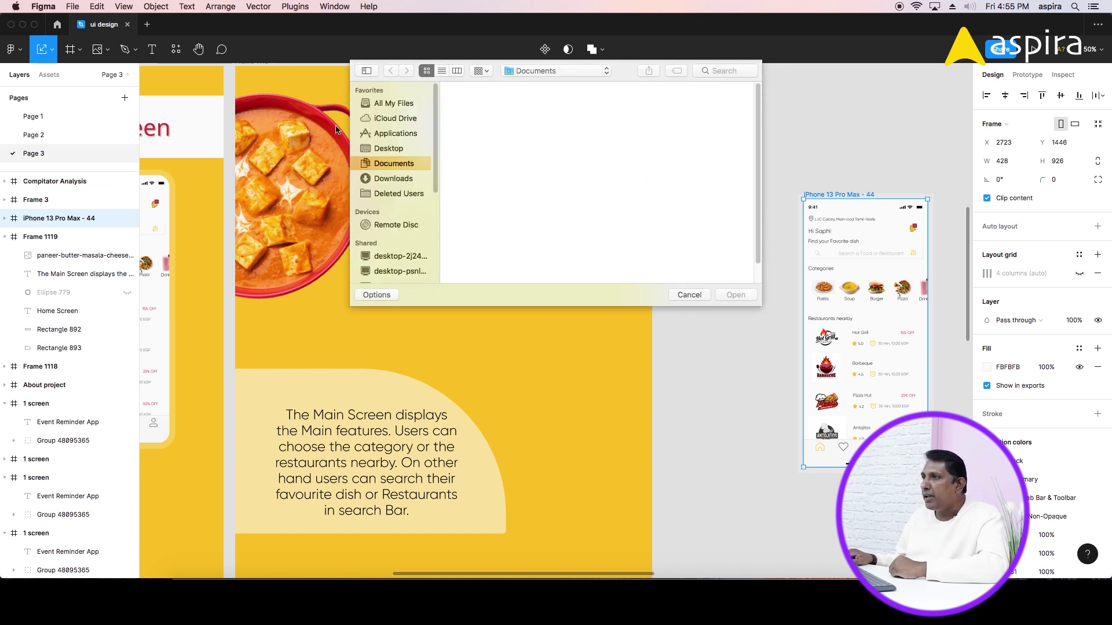
# Import the exported phone PNG and move it down into the Home Screen banner.
pyautogui.click(476, 119)
pyautogui.doubleClick(477, 119)
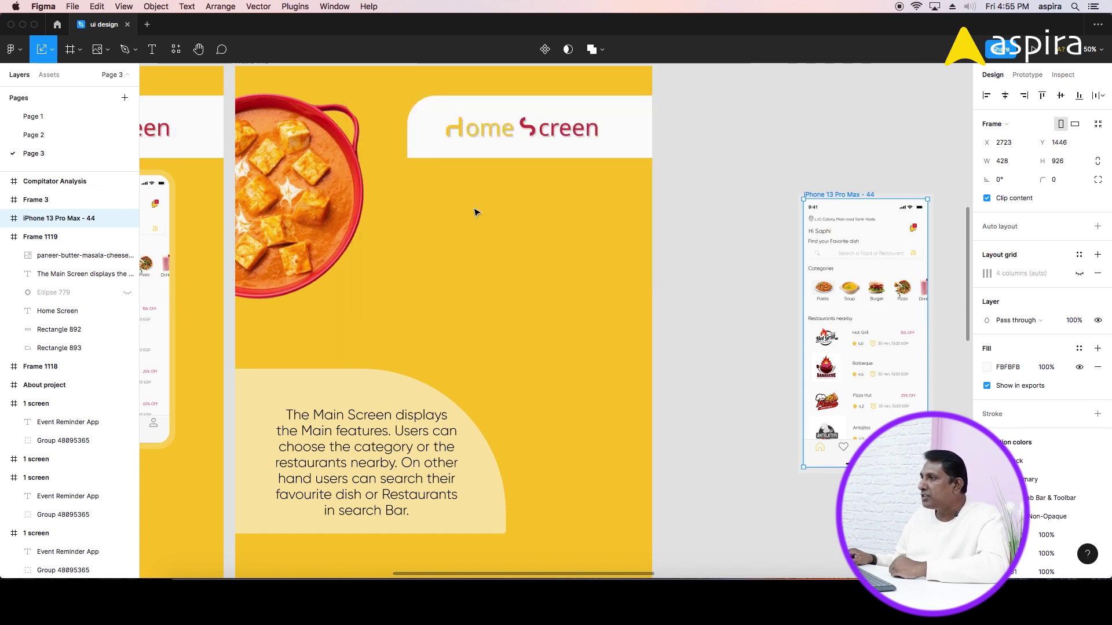
pyautogui.click(150, 49)
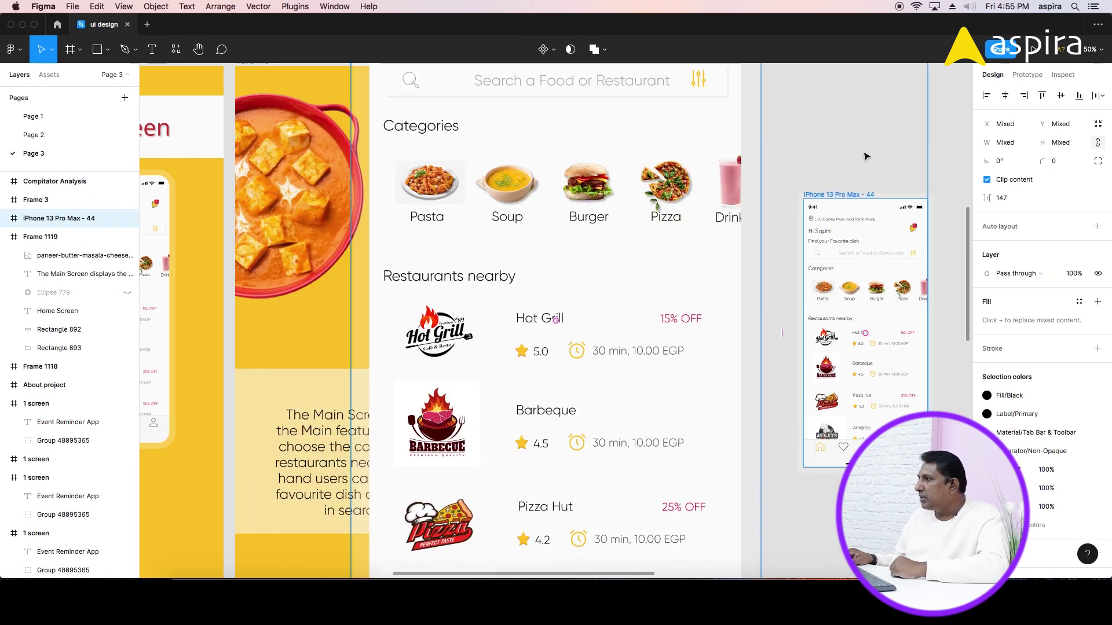
pyautogui.moveTo(588, 206); pyautogui.dragTo(493, 338)
pyautogui.moveTo(546, 112); pyautogui.dragTo(542, 210)
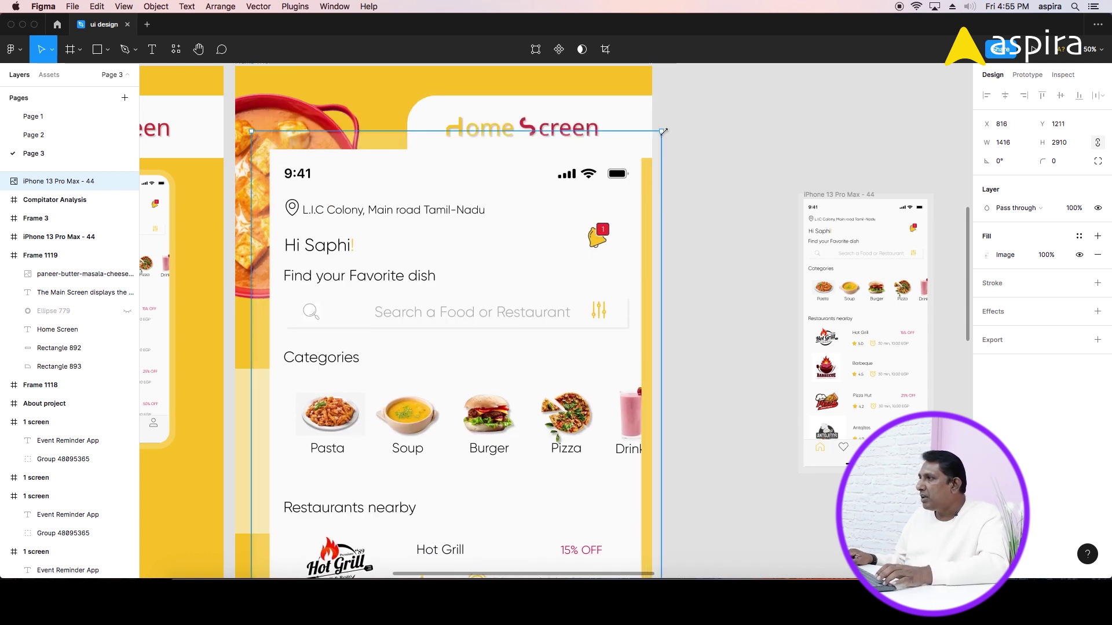
# Scale the phone screenshot to 620 height and place it at the banner's middle right.
pyautogui.moveTo(660, 135); pyautogui.dragTo(491, 310)
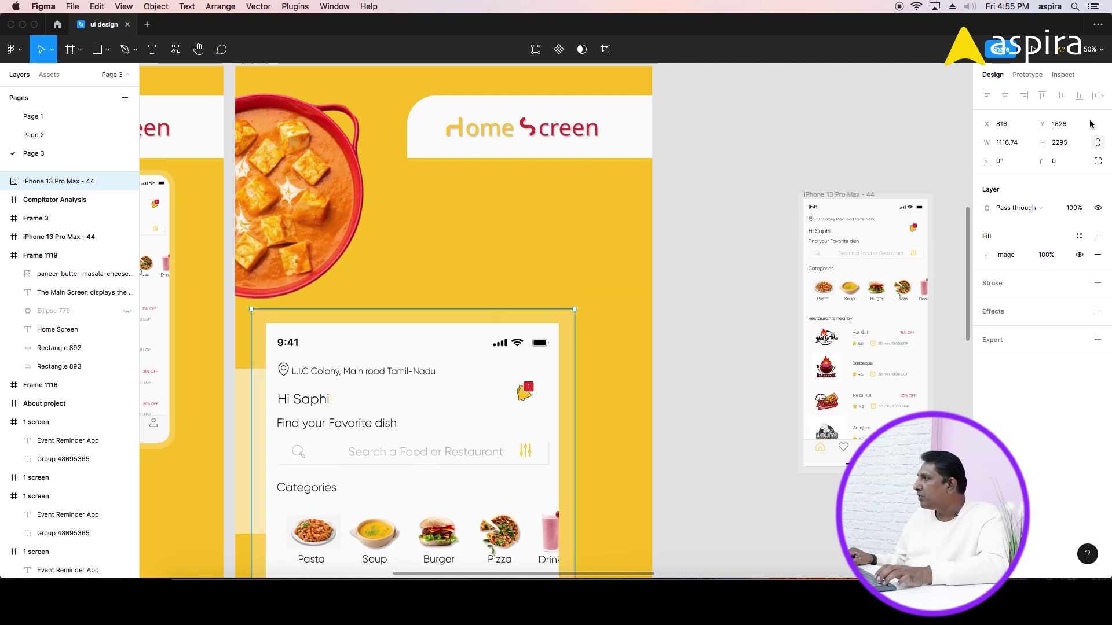
pyautogui.click(1070, 143)
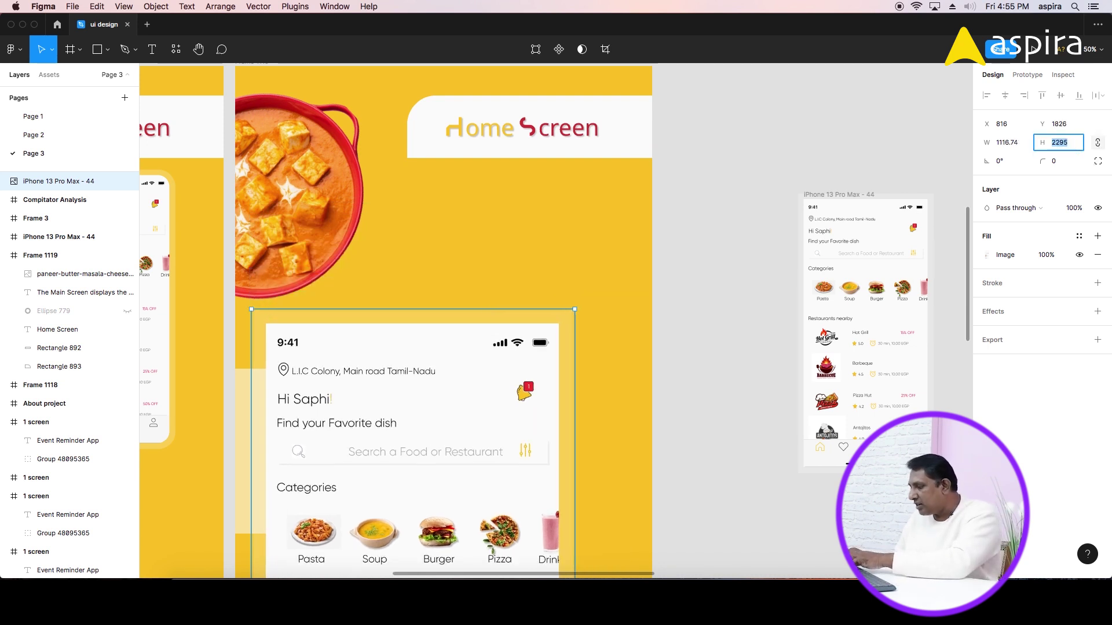
pyautogui.write('620')
pyautogui.press('Return')
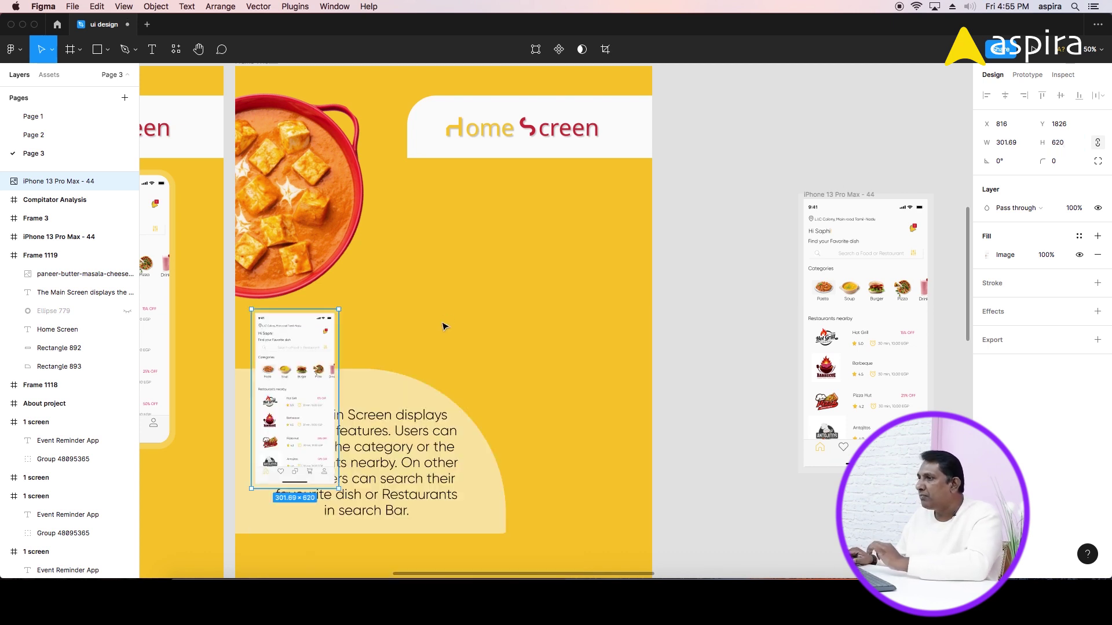
pyautogui.moveTo(461, 305); pyautogui.dragTo(509, 264)
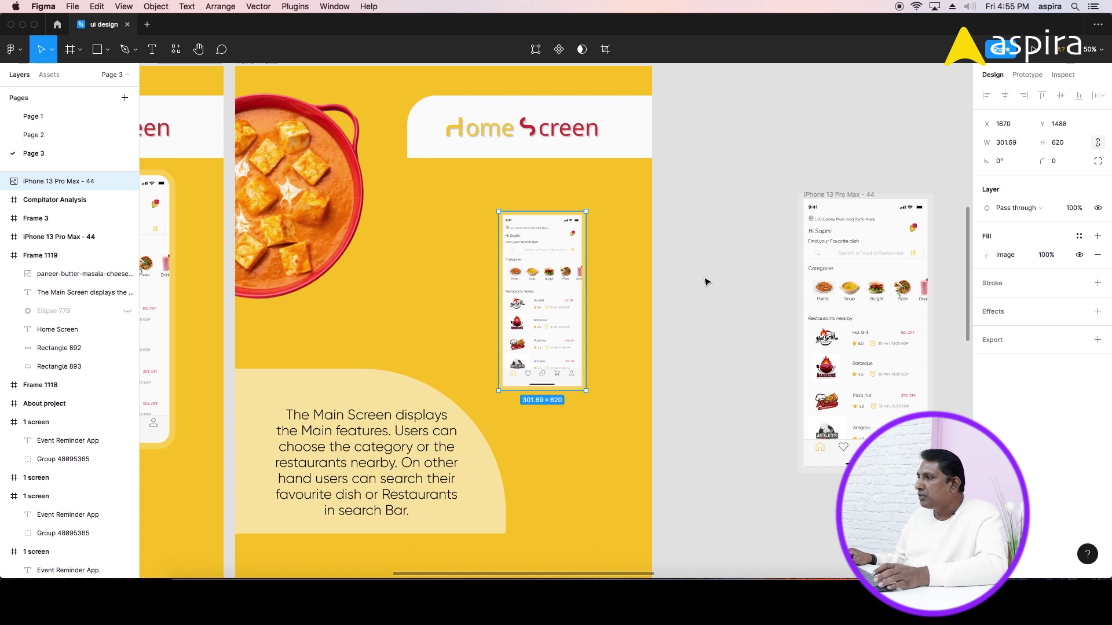
pyautogui.moveTo(499, 244)
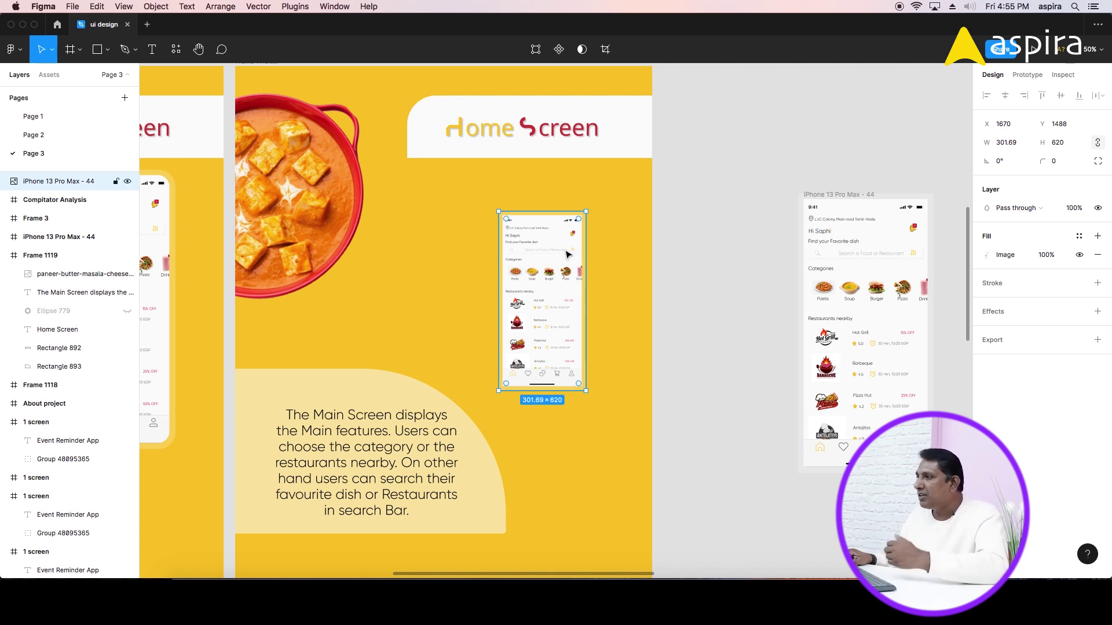
# Drag the paneer butter masala image out of Frame 1119 onto the canvas to its right.
pyautogui.click(708, 262)
pyautogui.moveTo(332, 187); pyautogui.dragTo(373, 241)
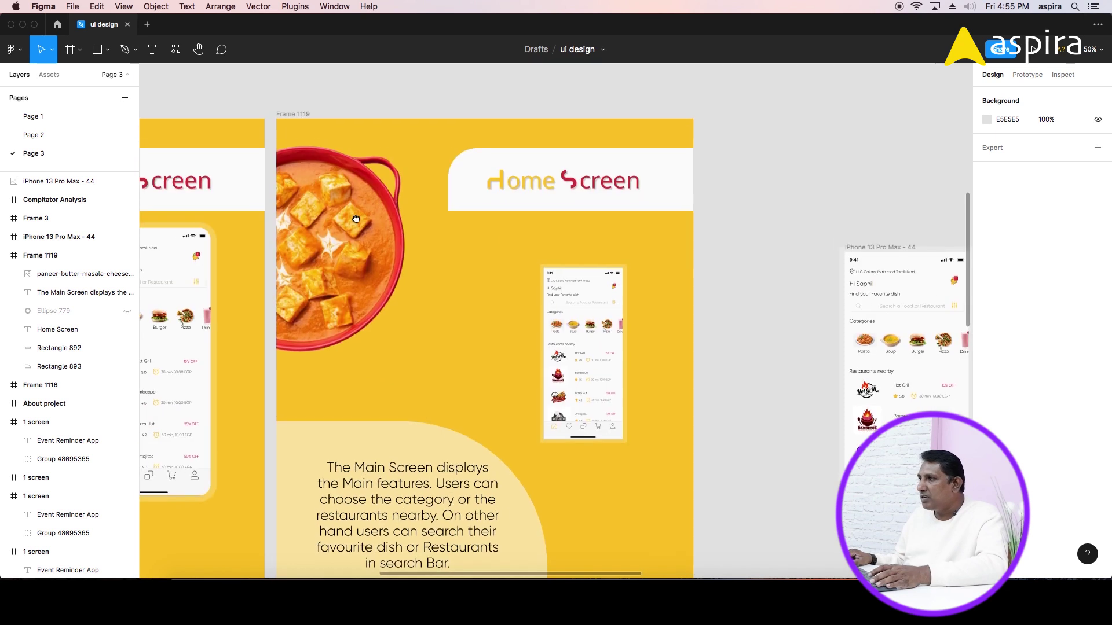
pyautogui.click(307, 116)
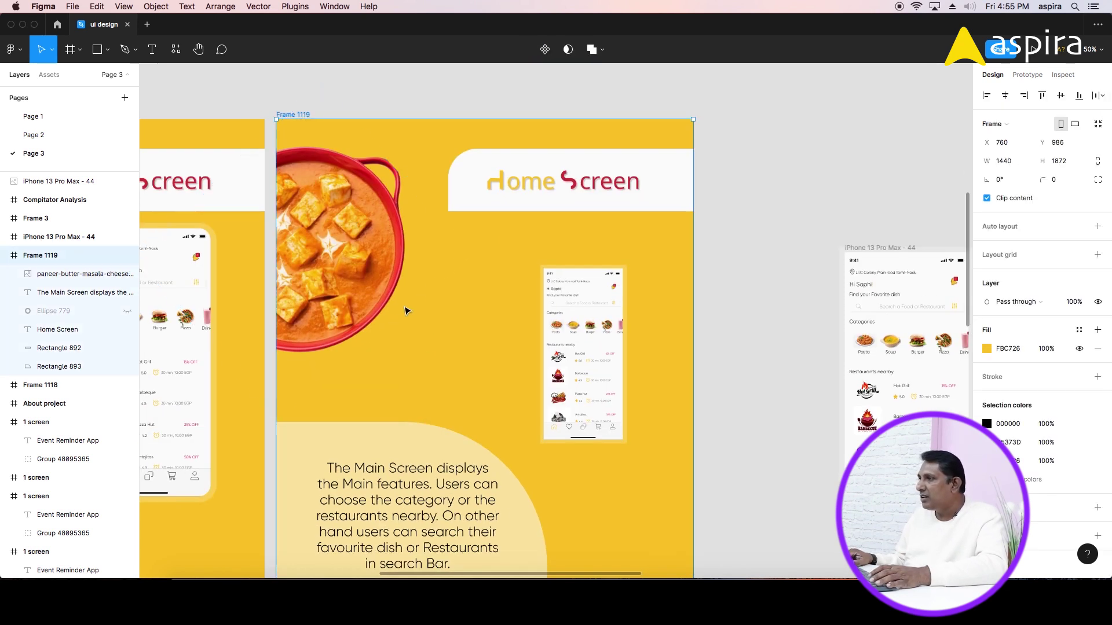
pyautogui.scroll(-5, 717, 277)
pyautogui.scroll(4, 718, 278)
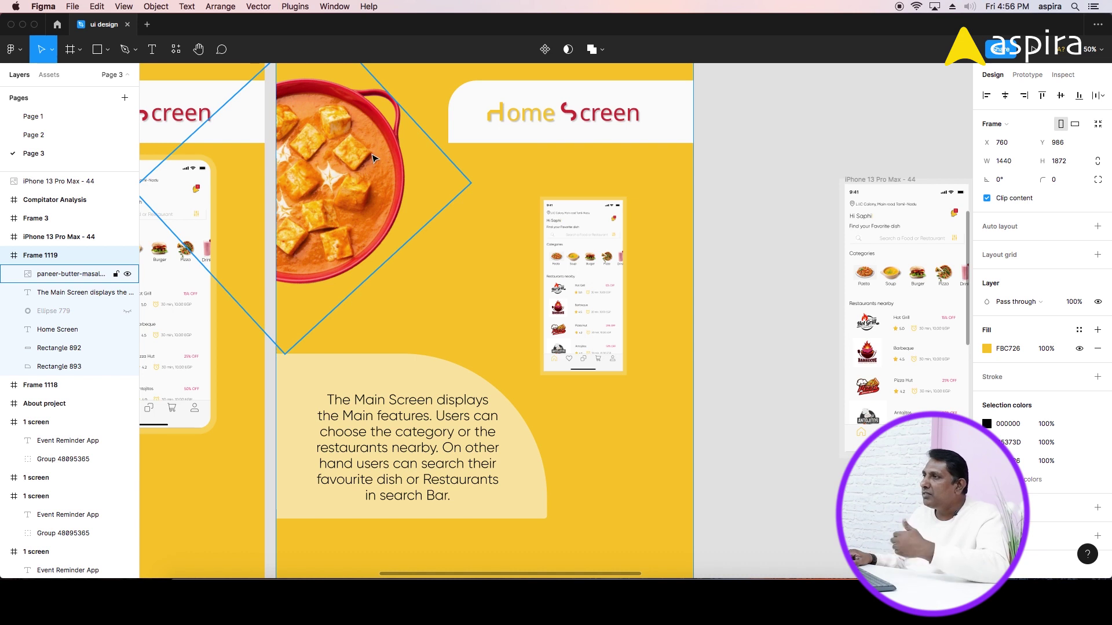
pyautogui.scroll(-1, 370, 160)
pyautogui.scroll(-5, 371, 159)
pyautogui.scroll(8, 371, 160)
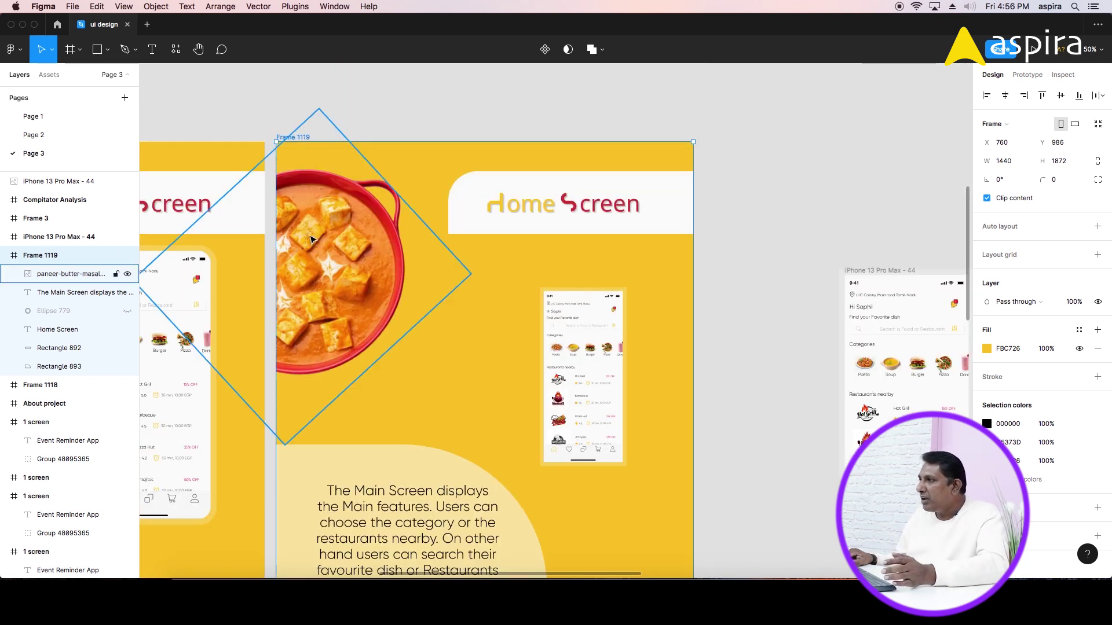
pyautogui.moveTo(304, 240); pyautogui.dragTo(480, 220)
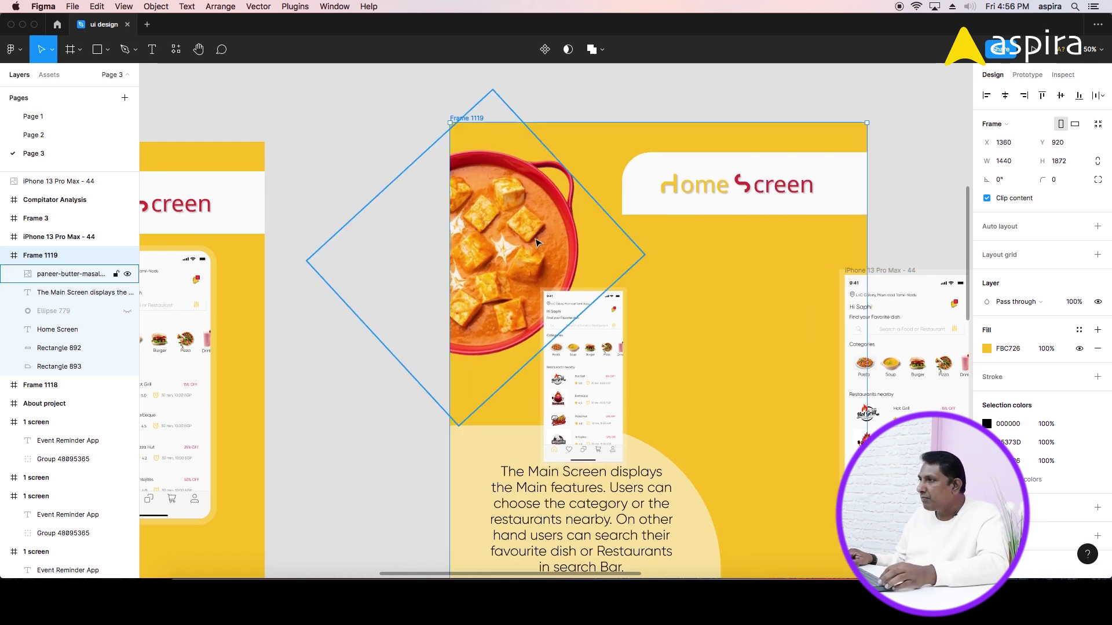
pyautogui.hotkey('ctrl', 'z')
pyautogui.click(343, 247)
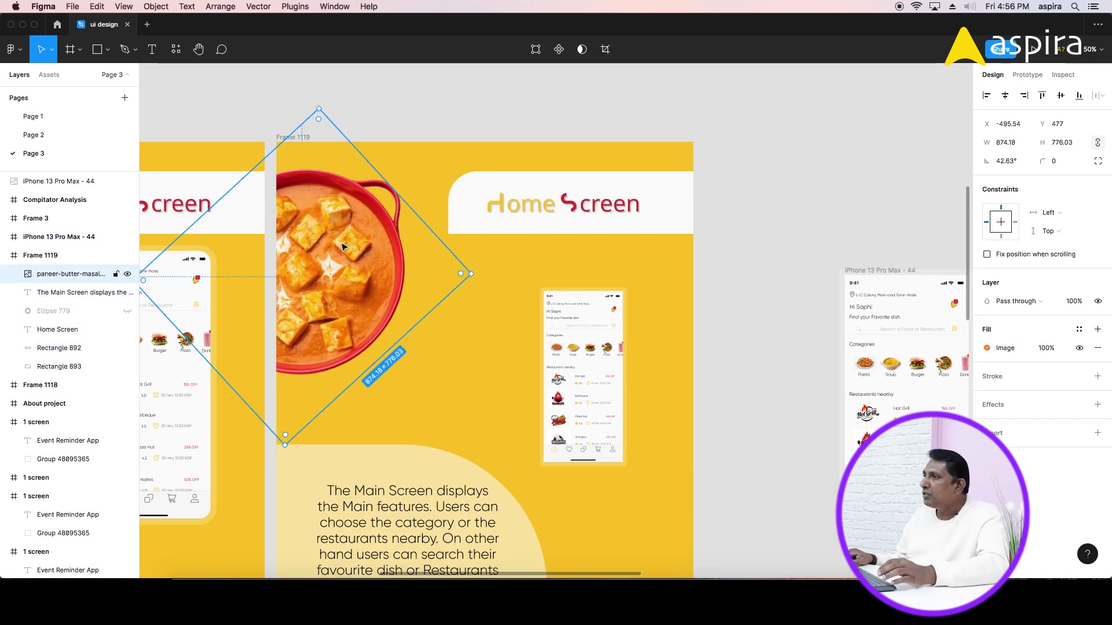
pyautogui.moveTo(327, 240); pyautogui.dragTo(878, 152)
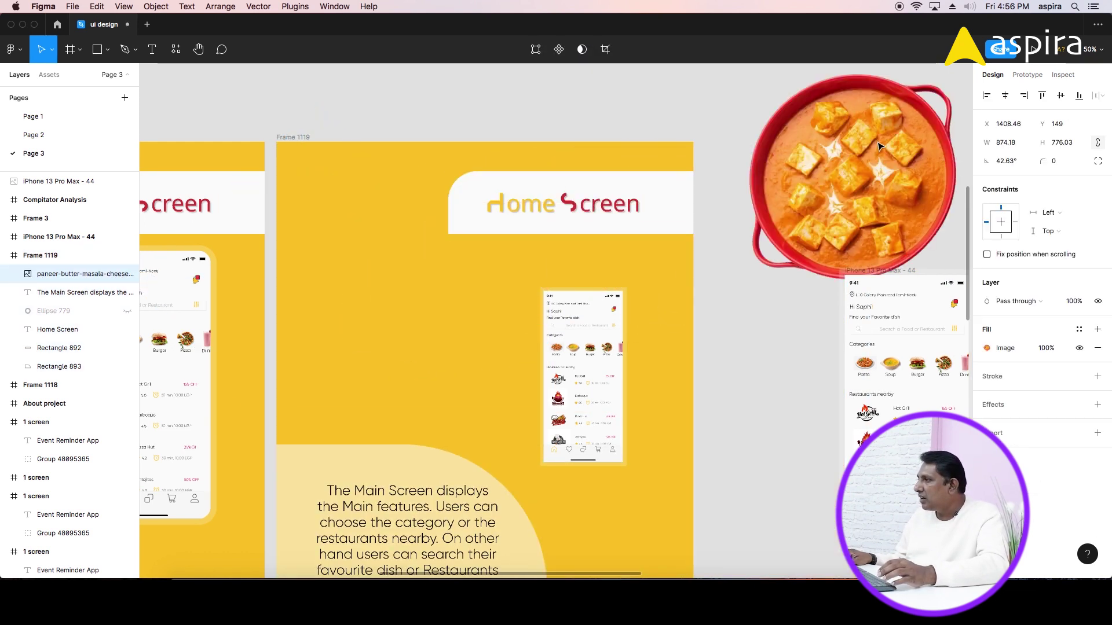
# Resize Frame 1119 to a 1440×800 landscape banner.
pyautogui.click(293, 137)
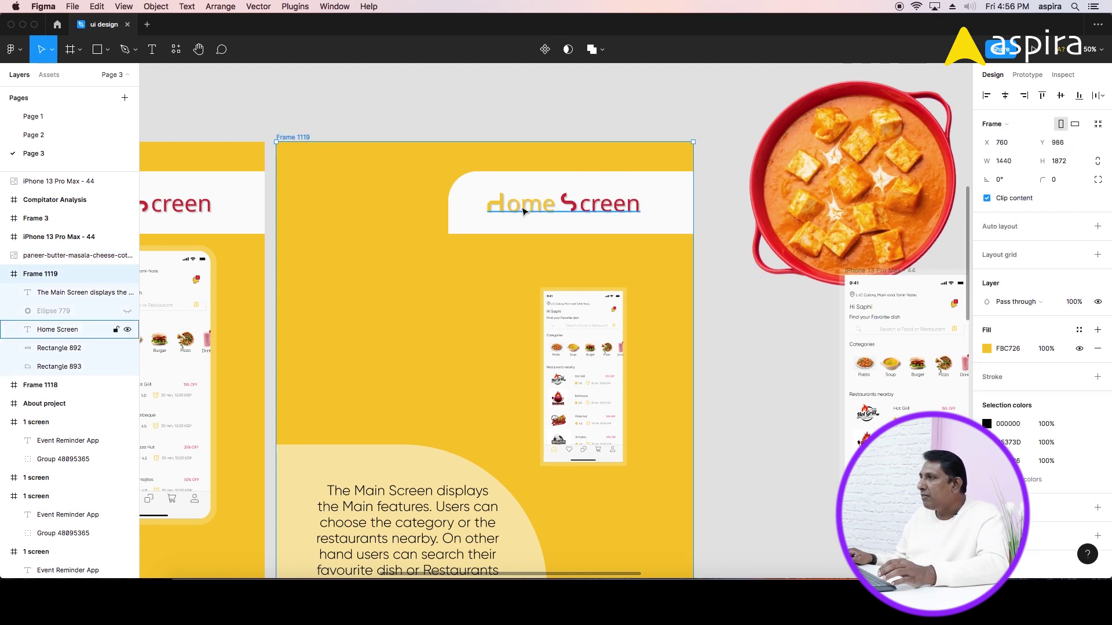
pyautogui.write('800')
pyautogui.press('Return')
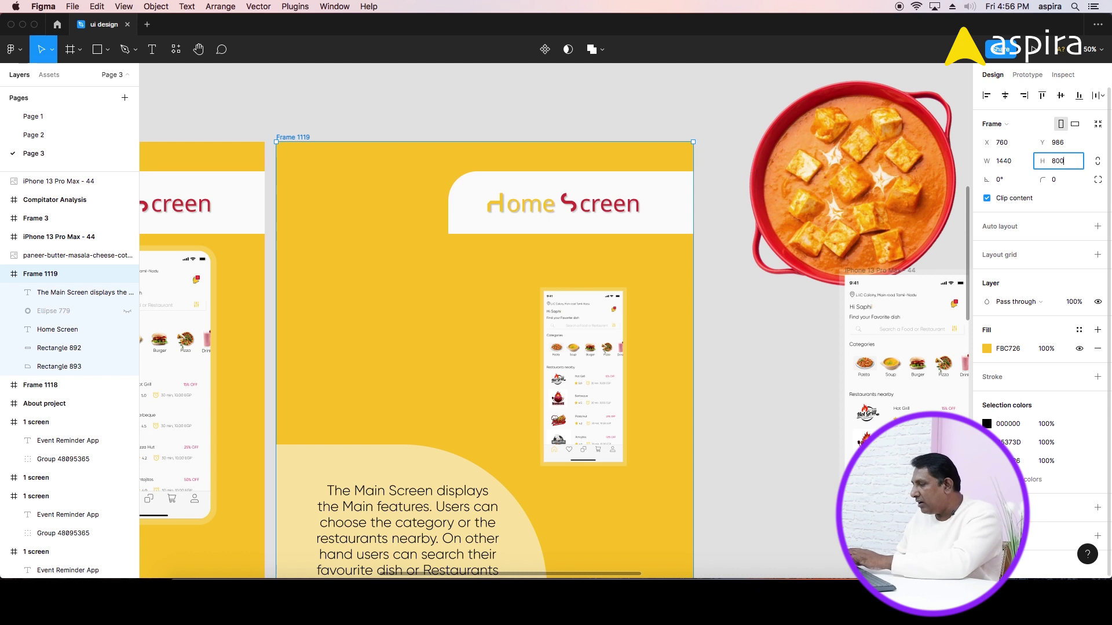
pyautogui.press('Return')
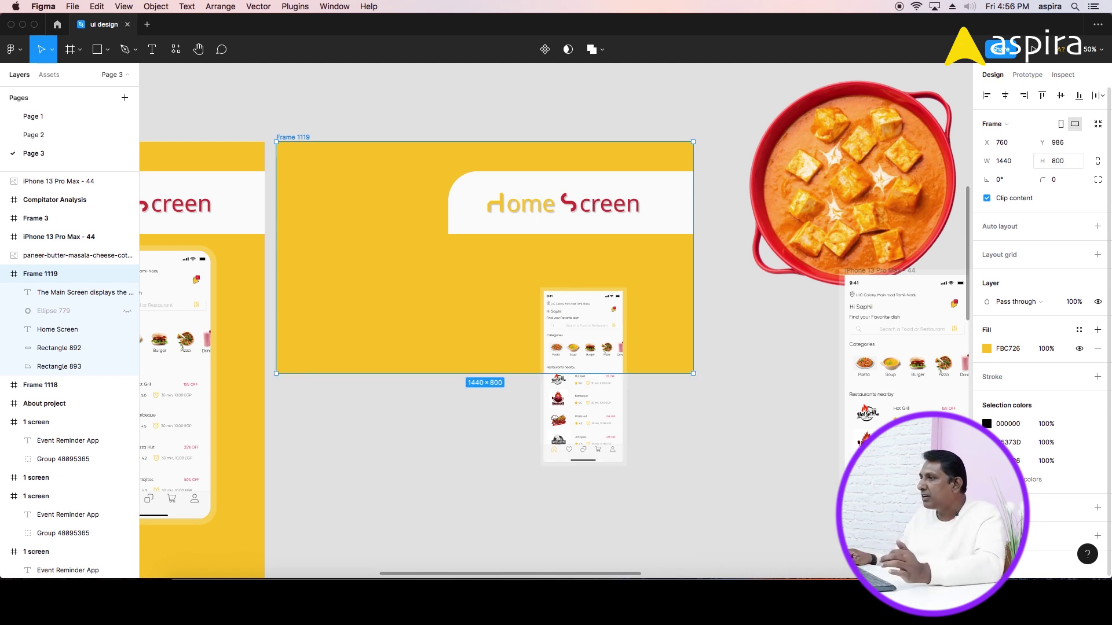
# Move the description text and Rectangle 893 up into the banner's left side.
pyautogui.click(379, 438)
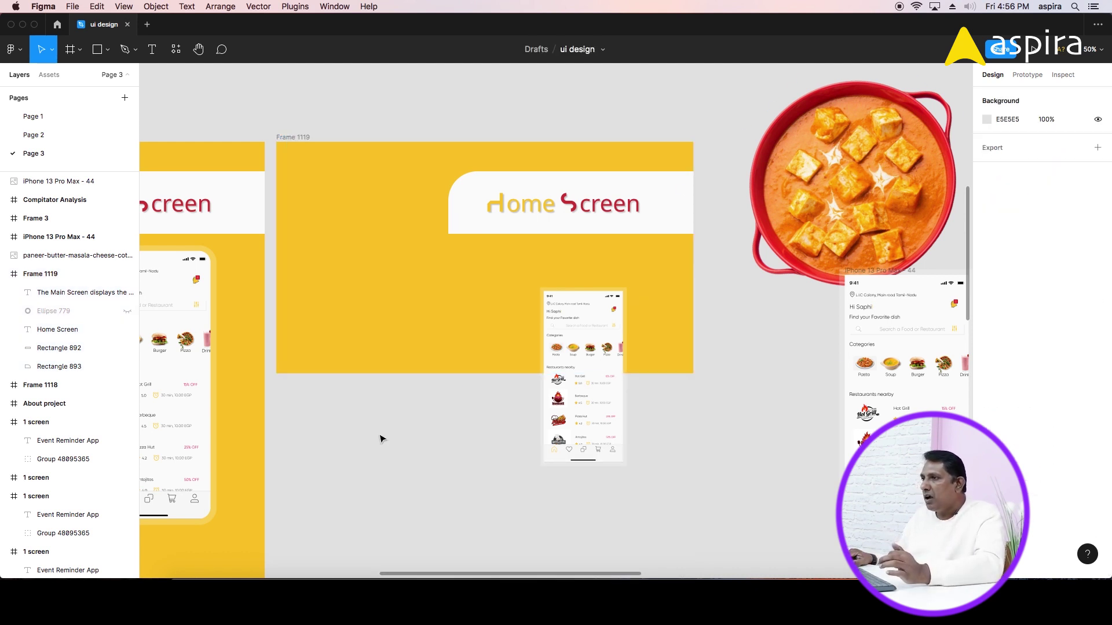
pyautogui.press('-')
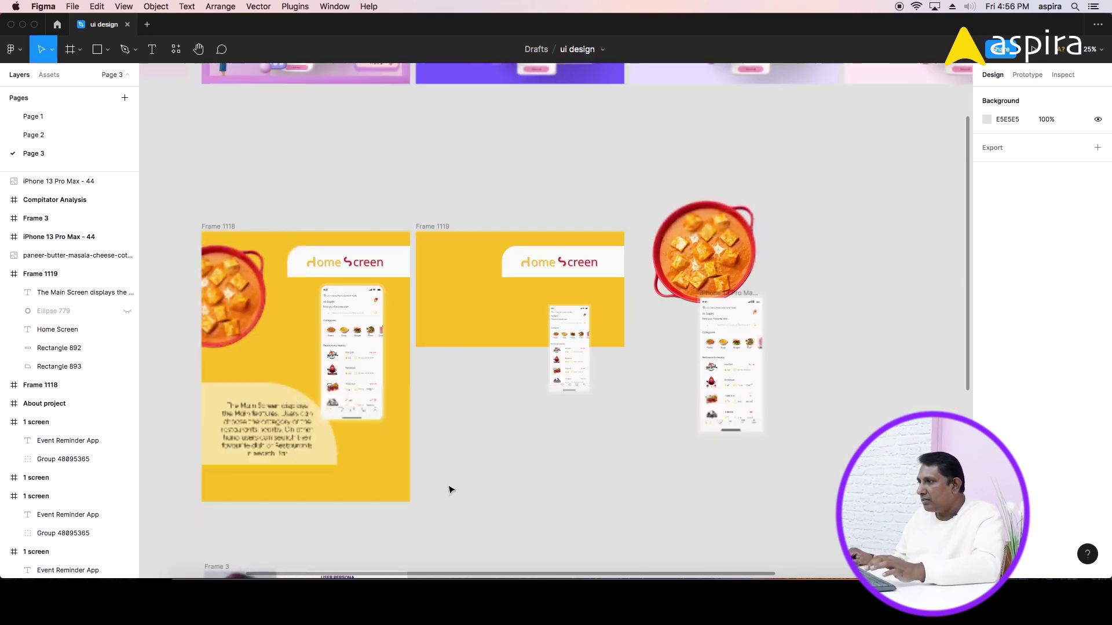
pyautogui.moveTo(433, 491); pyautogui.dragTo(524, 312)
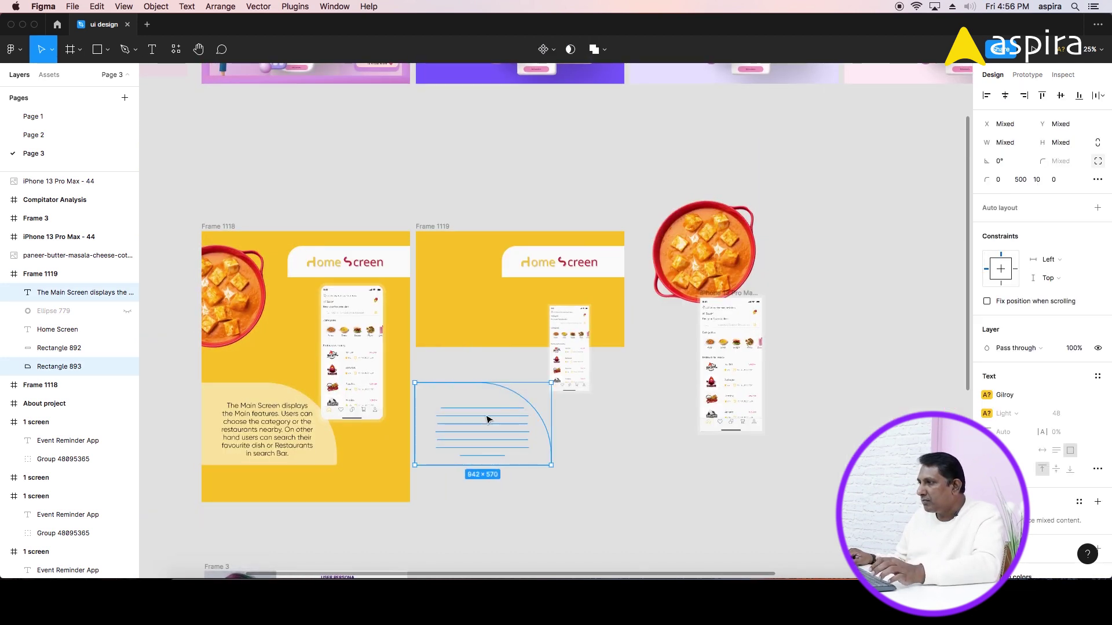
pyautogui.moveTo(487, 422); pyautogui.dragTo(488, 298)
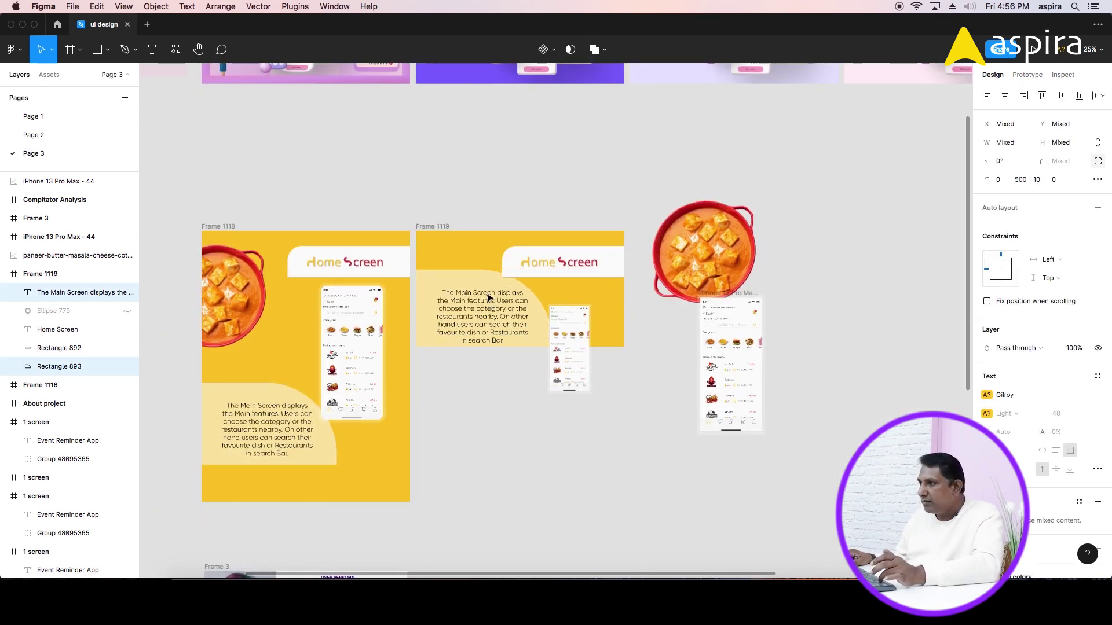
pyautogui.moveTo(410, 222); pyautogui.dragTo(623, 365)
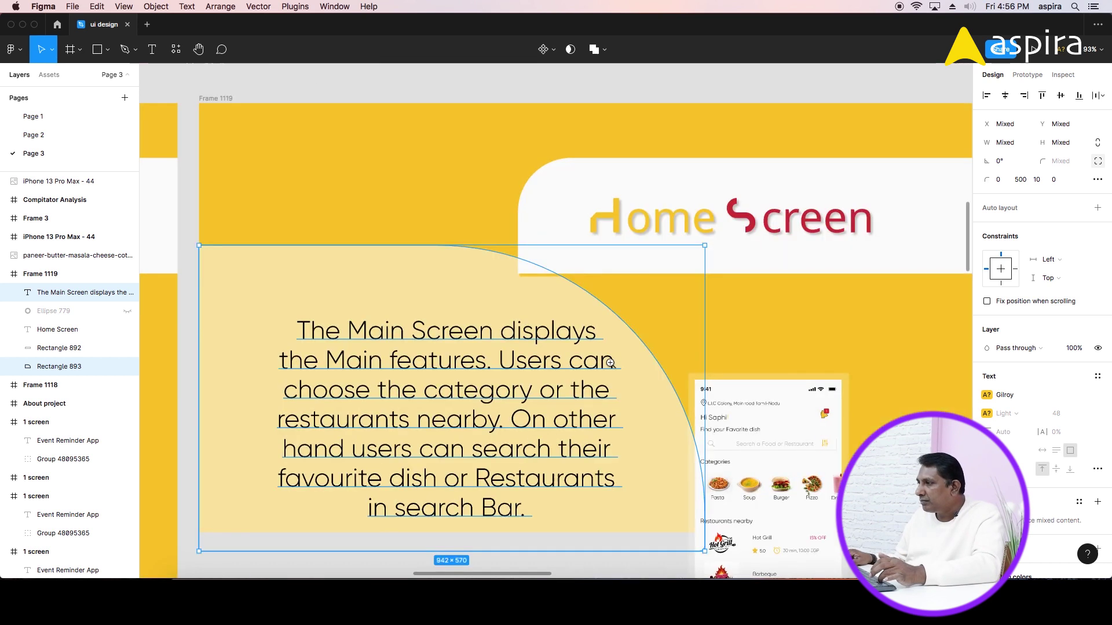
# Delete the pale curved Rectangle 893 overlay behind the description.
pyautogui.click(394, 266)
pyautogui.press('Delete')
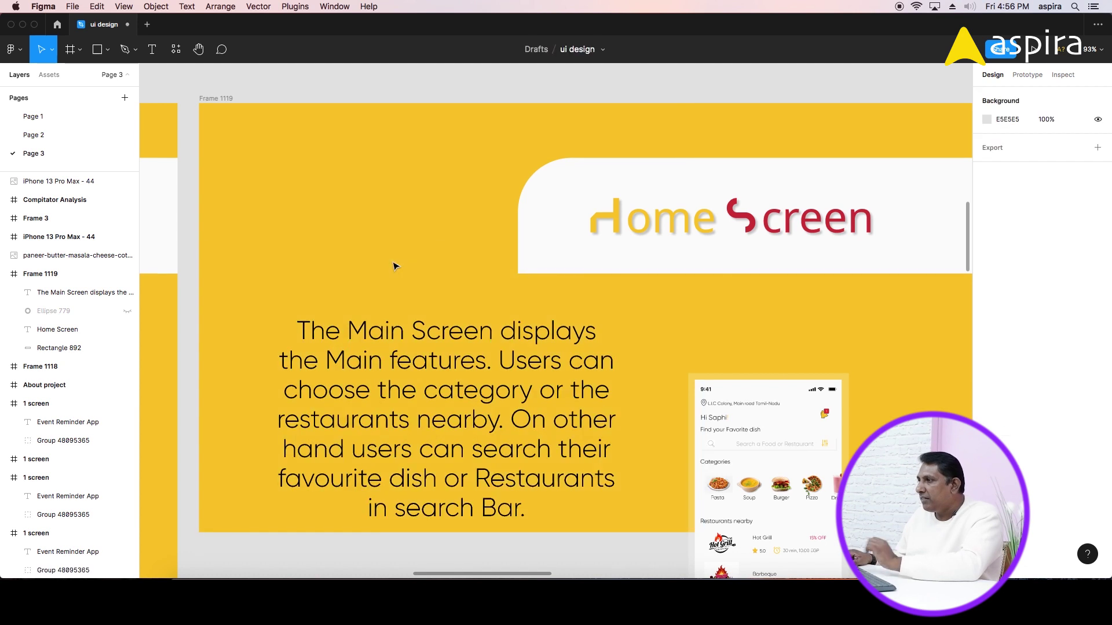
pyautogui.click(440, 352)
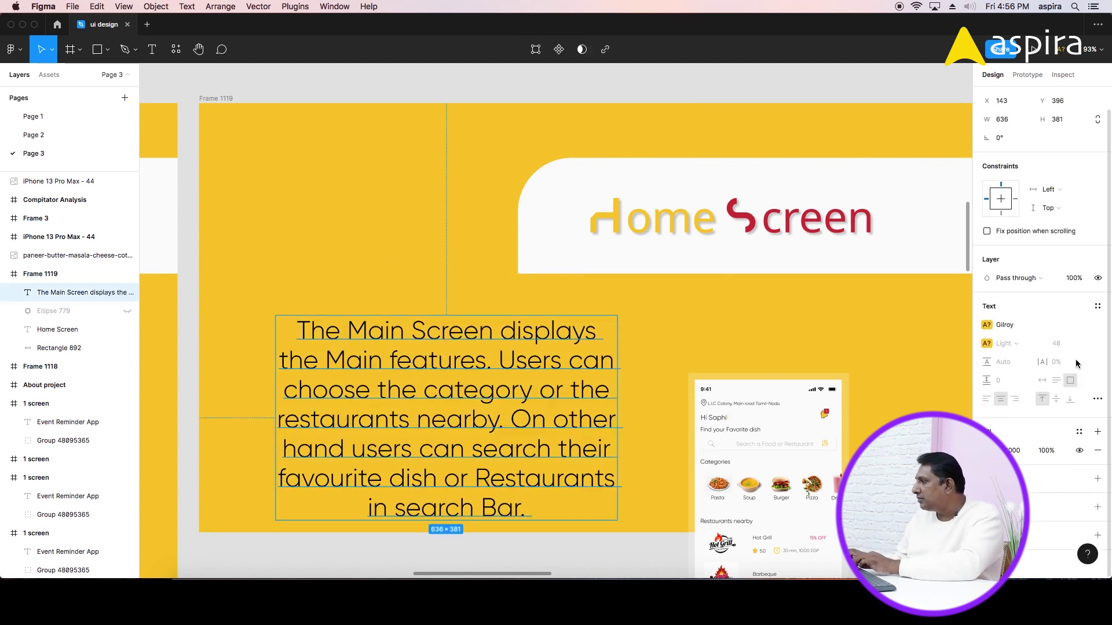
pyautogui.scroll(-1, 1076, 360)
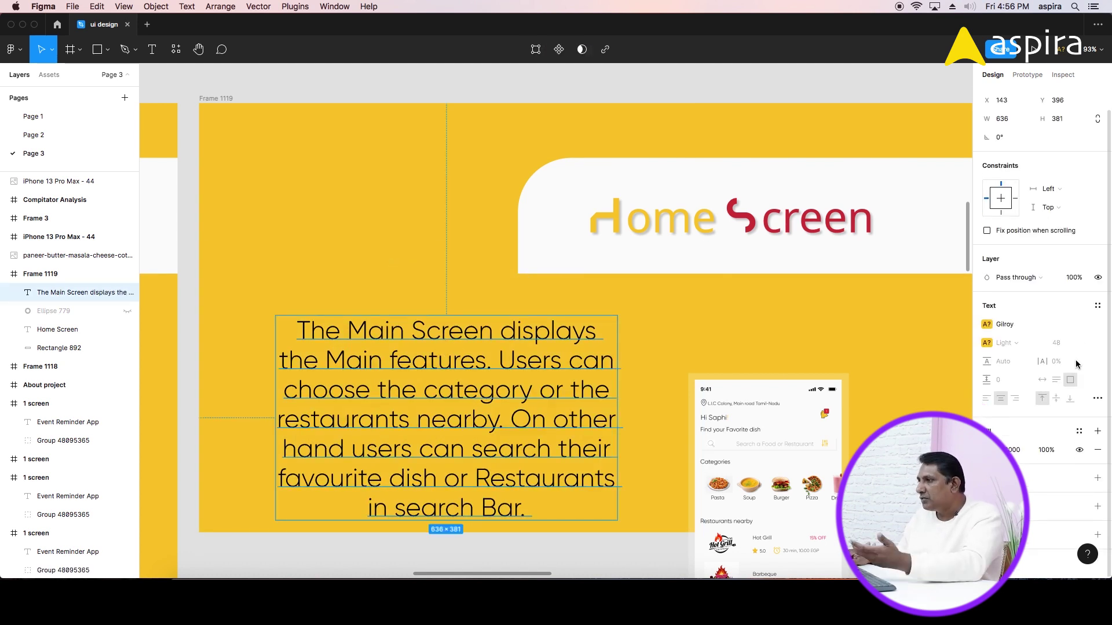
# Style the description as left-aligned Poppins Light 24 in an auto-height text box.
pyautogui.click(1037, 324)
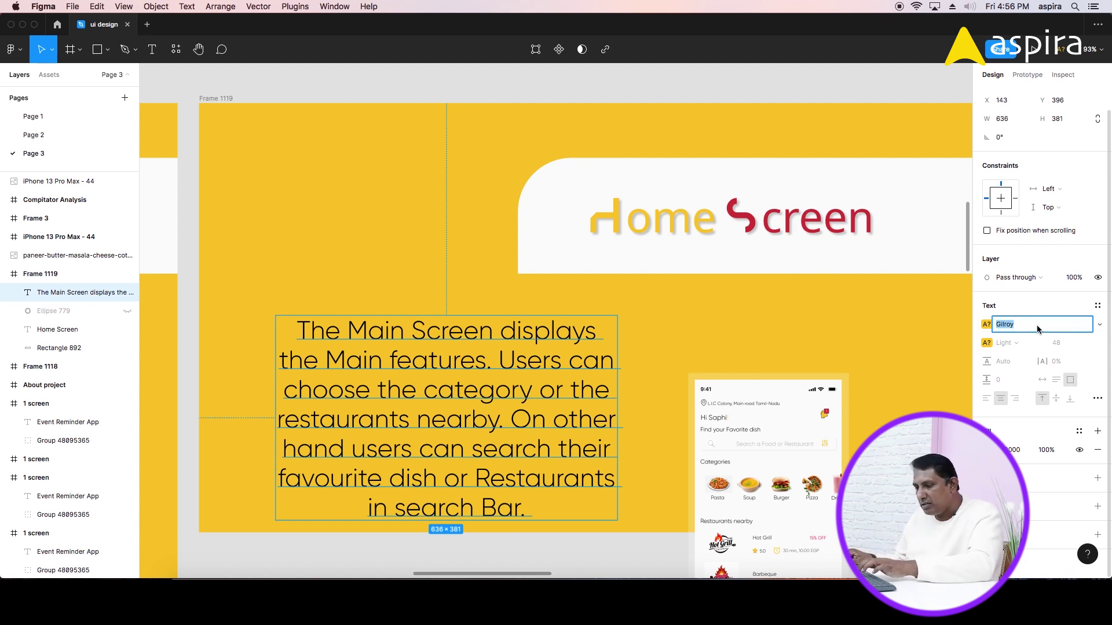
pyautogui.write('Poppins')
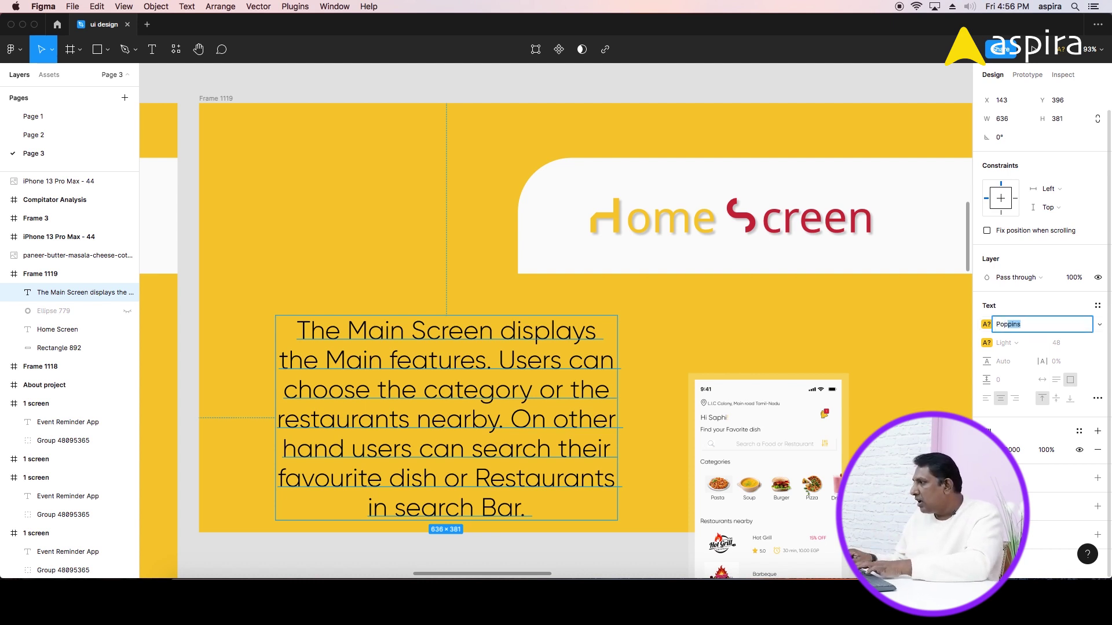
pyautogui.press('Return')
pyautogui.click(1024, 341)
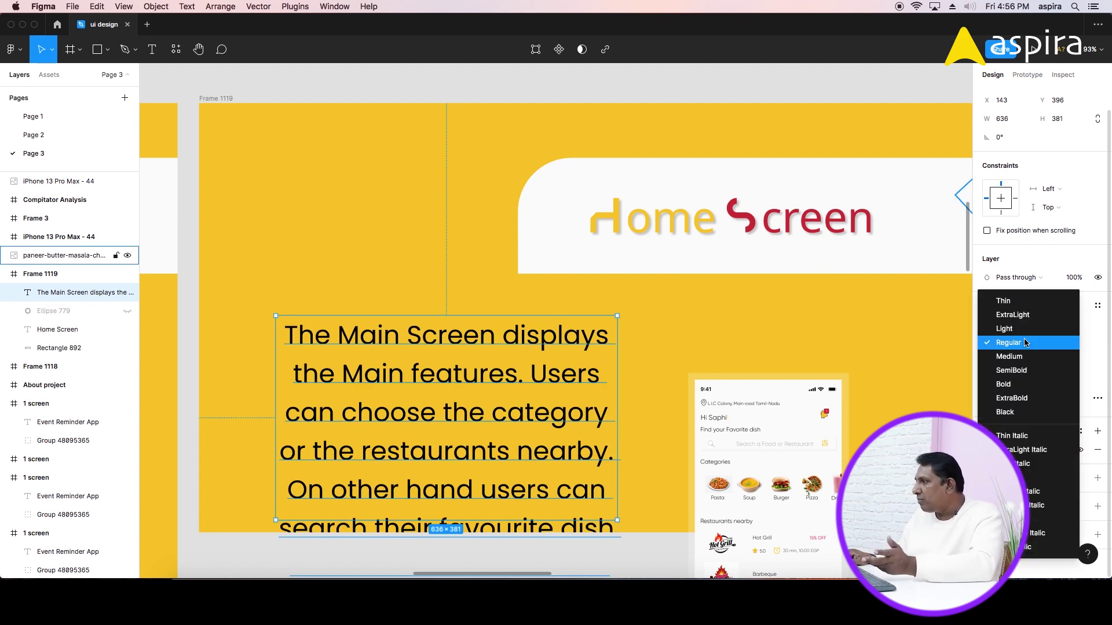
pyautogui.click(1028, 380)
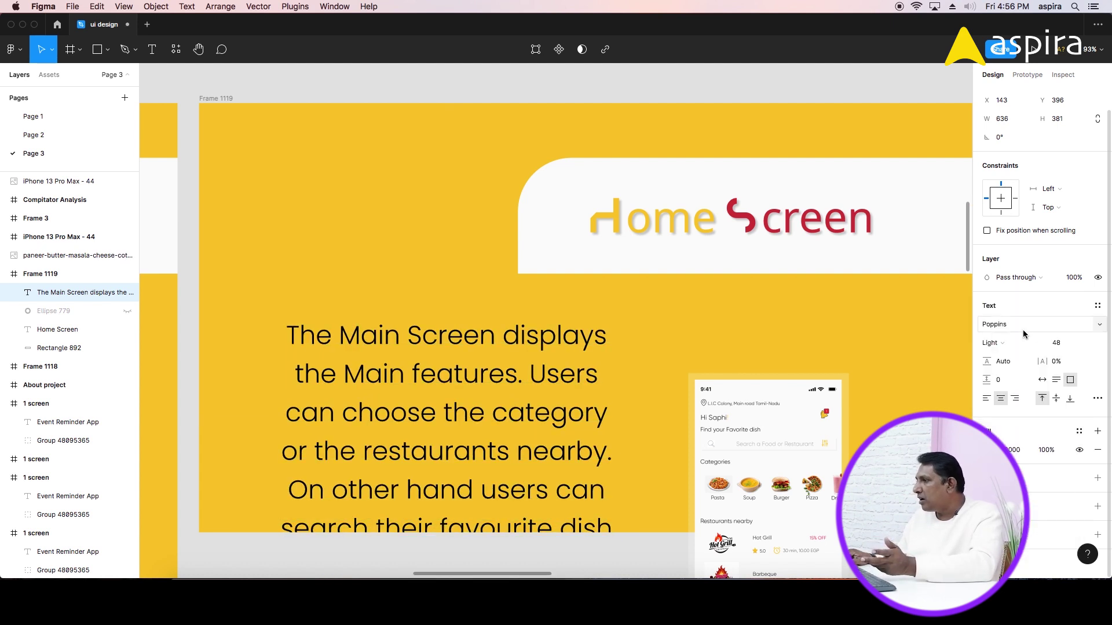
pyautogui.click(1059, 343)
pyautogui.write('24')
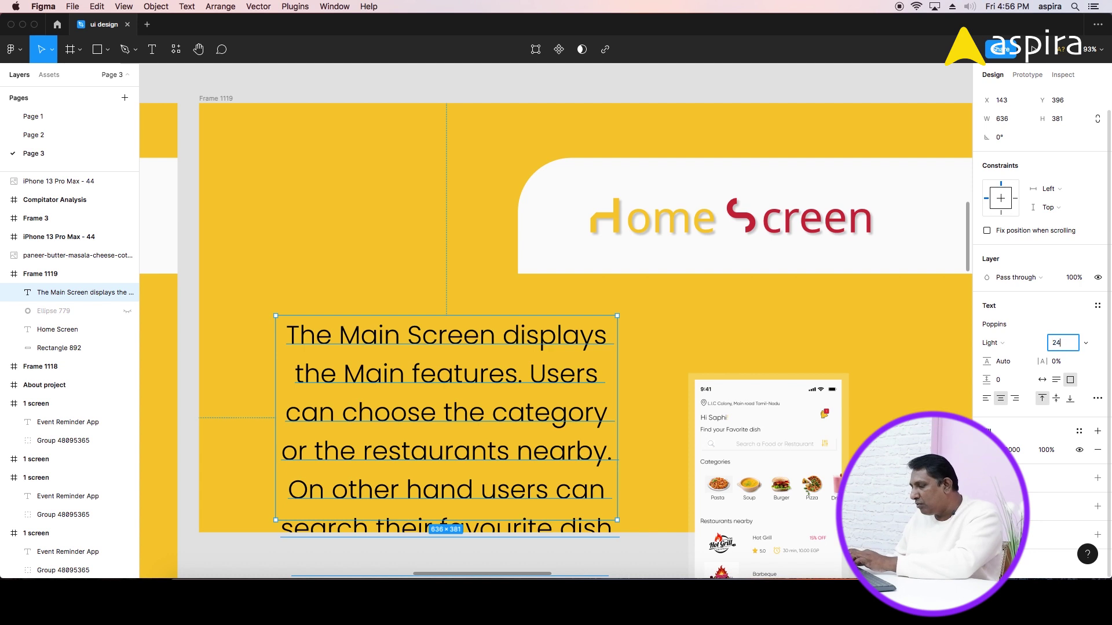
pyautogui.press('Return')
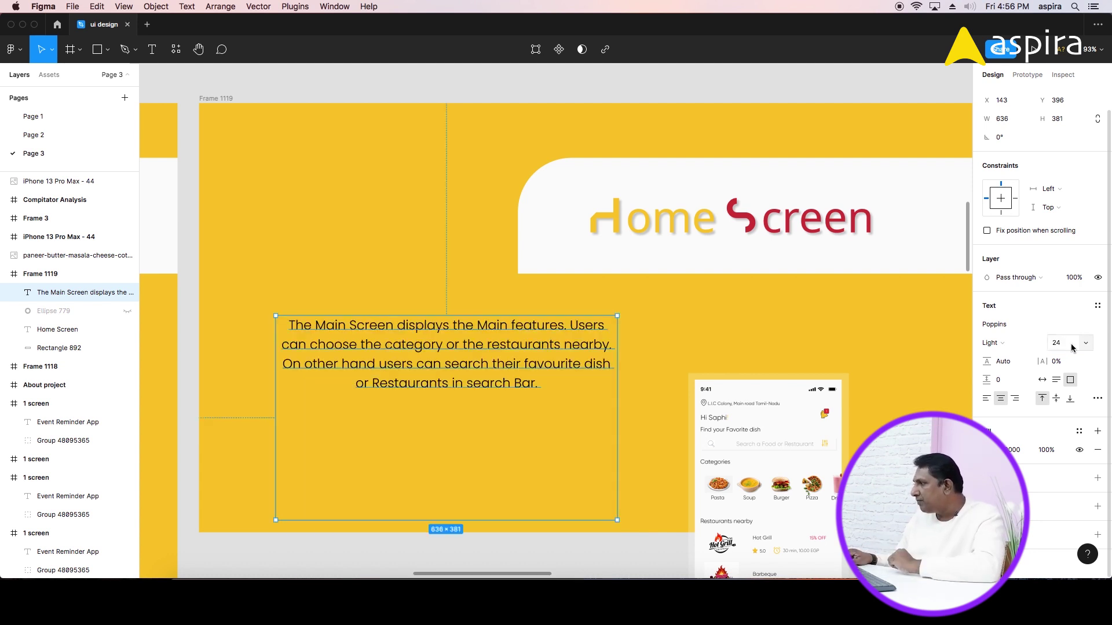
pyautogui.click(1057, 380)
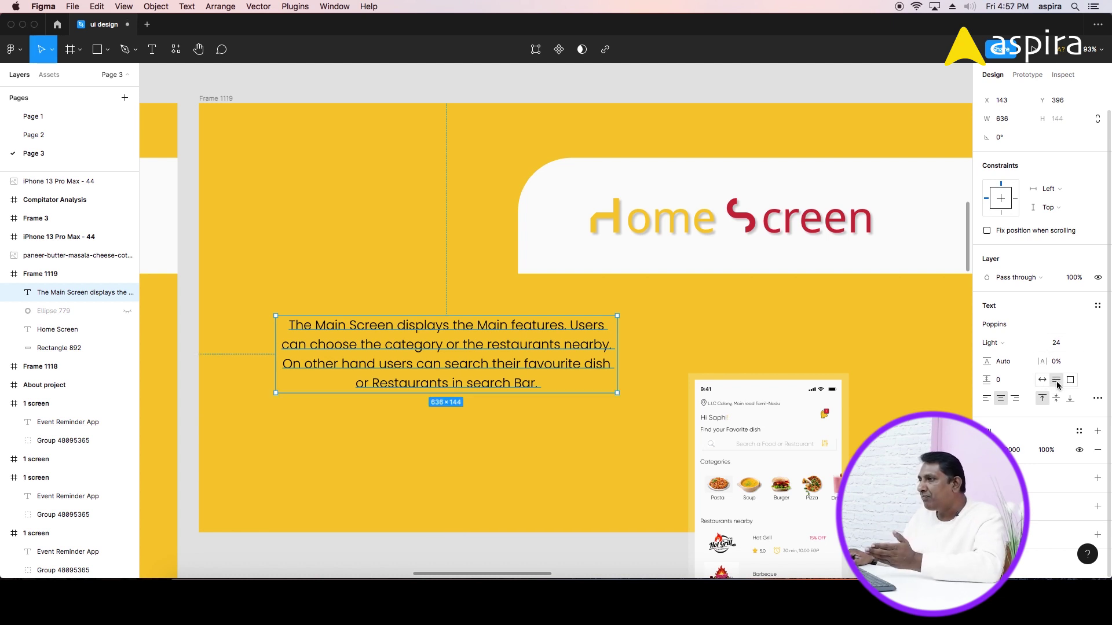
pyautogui.click(987, 399)
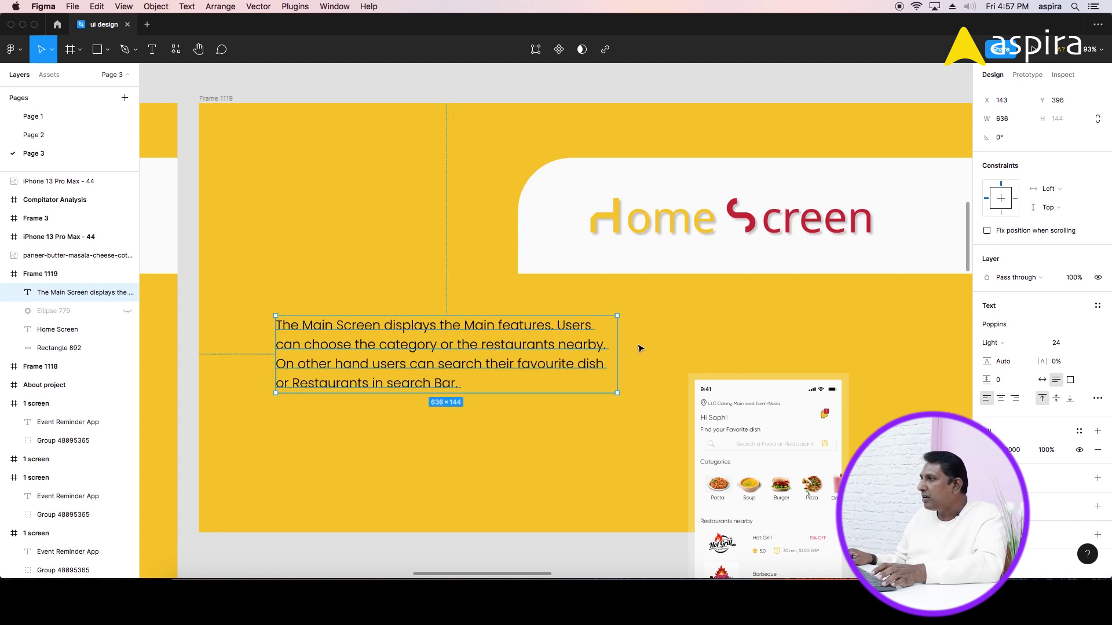
# Set the Home Screen heading's font to Poppins and remove its drop shadow.
pyautogui.click(684, 240)
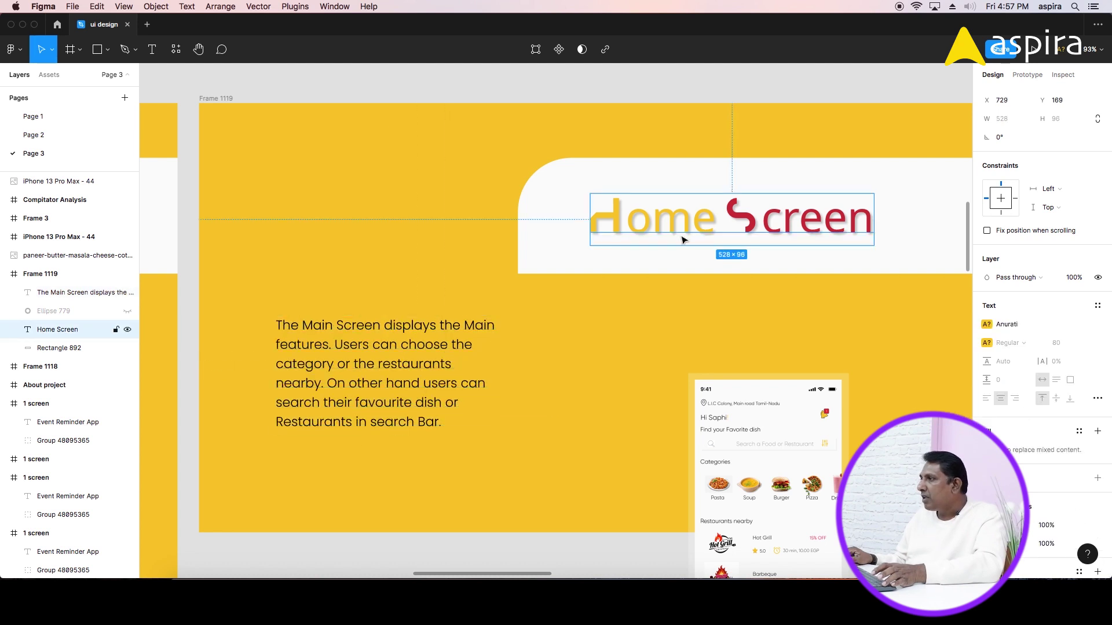
pyautogui.click(1030, 325)
pyautogui.write('ppins')
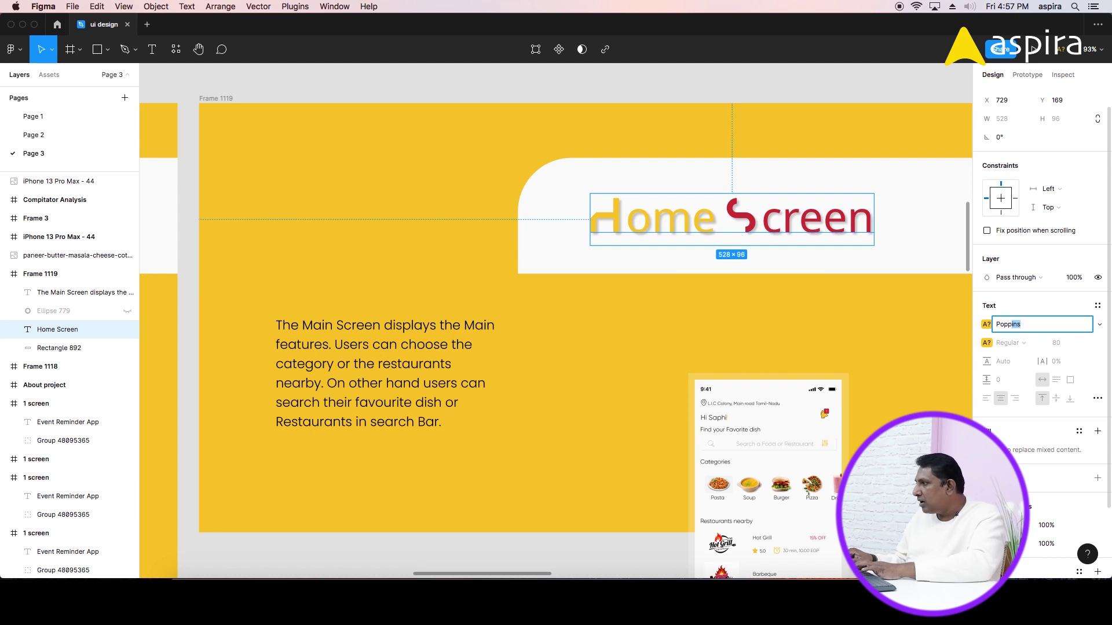
pyautogui.press('Return')
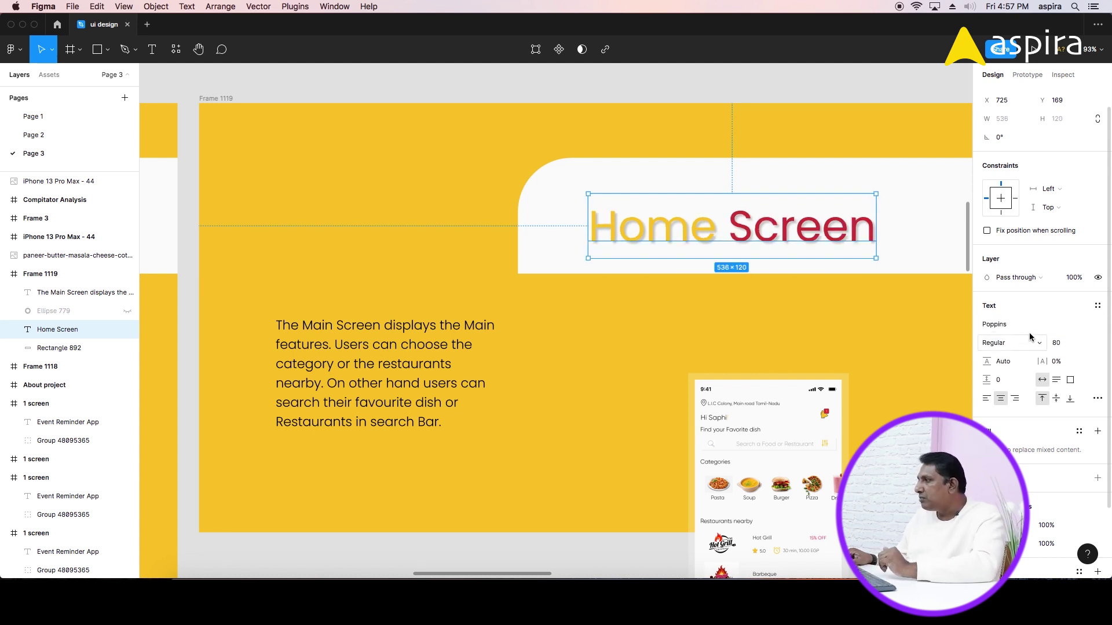
pyautogui.scroll(-3, 1021, 431)
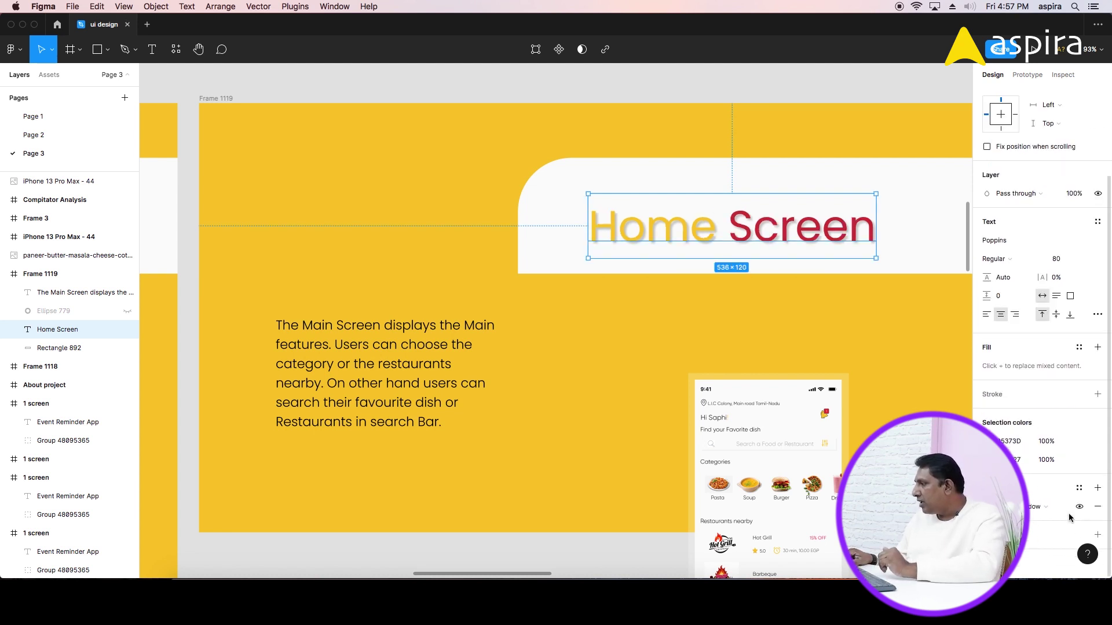
pyautogui.click(1099, 508)
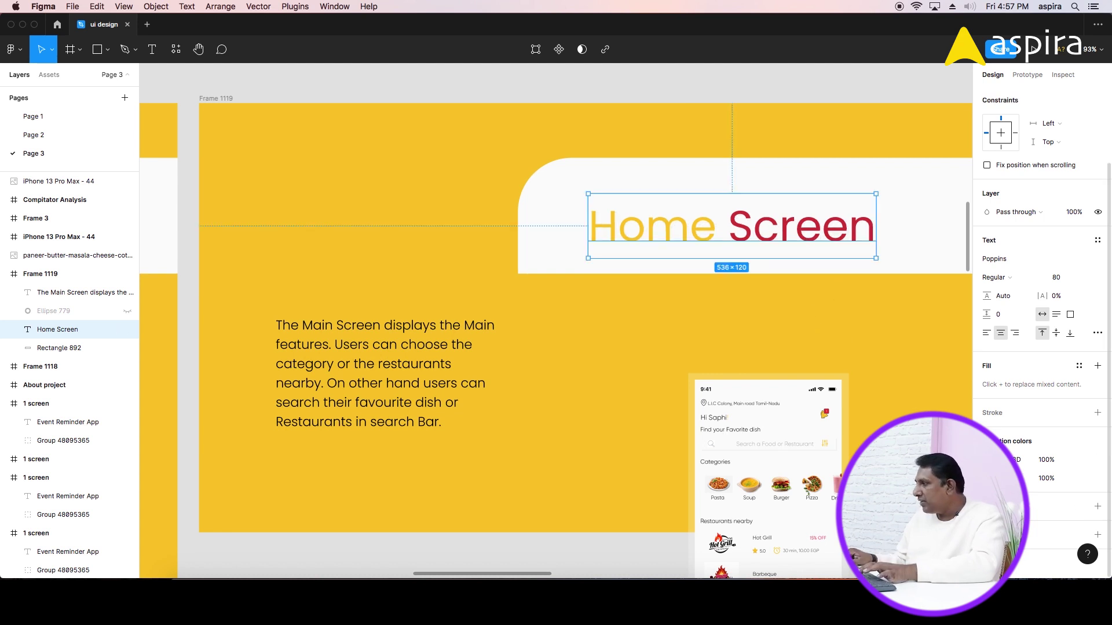
# Make the whole heading red and move it left above the description paragraph.
pyautogui.click(1020, 460)
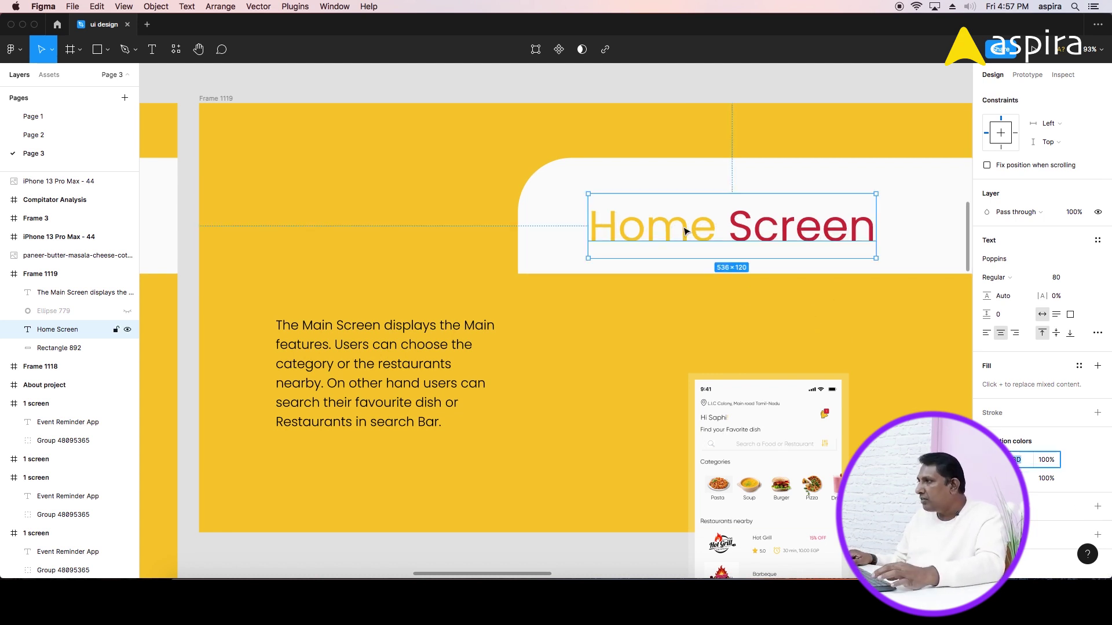
pyautogui.press('Tab')
pyautogui.press('Tab')
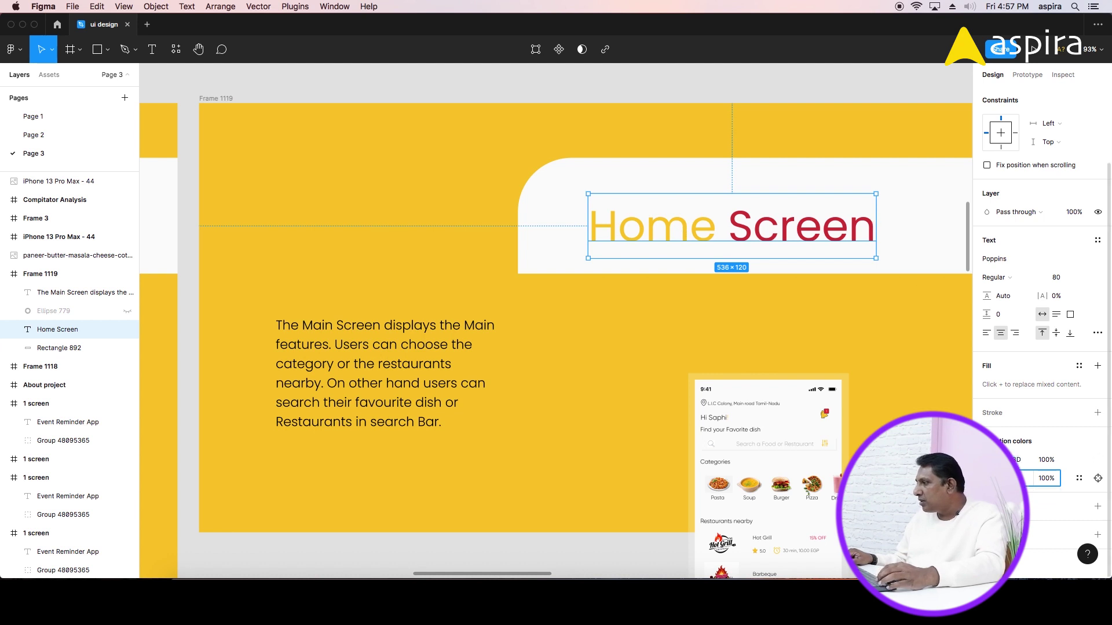
pyautogui.click(638, 244)
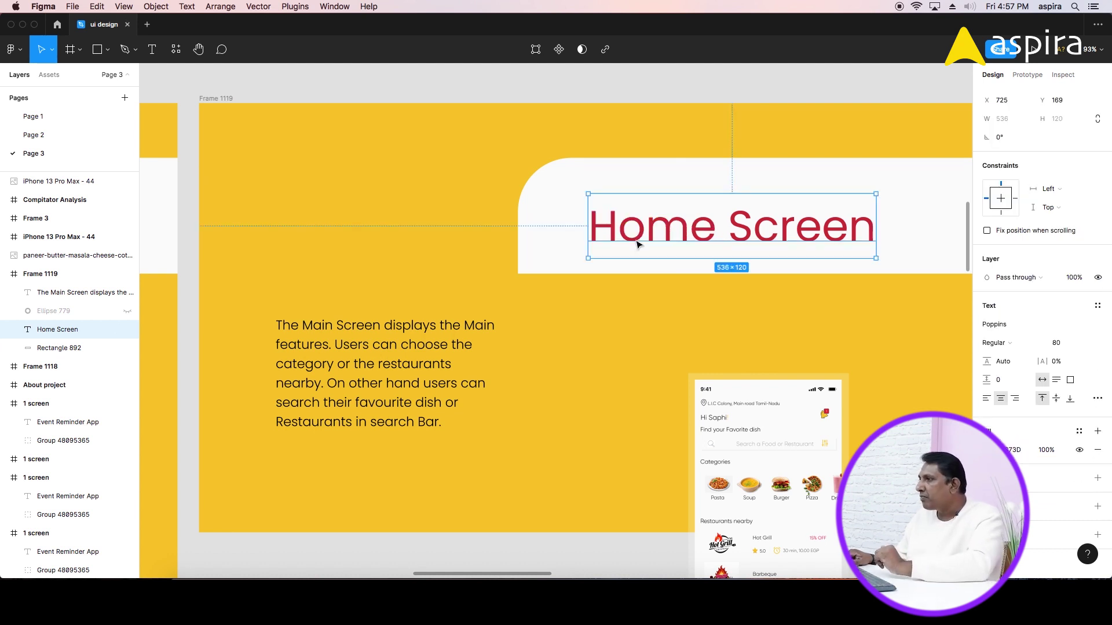
pyautogui.moveTo(757, 230); pyautogui.dragTo(441, 278)
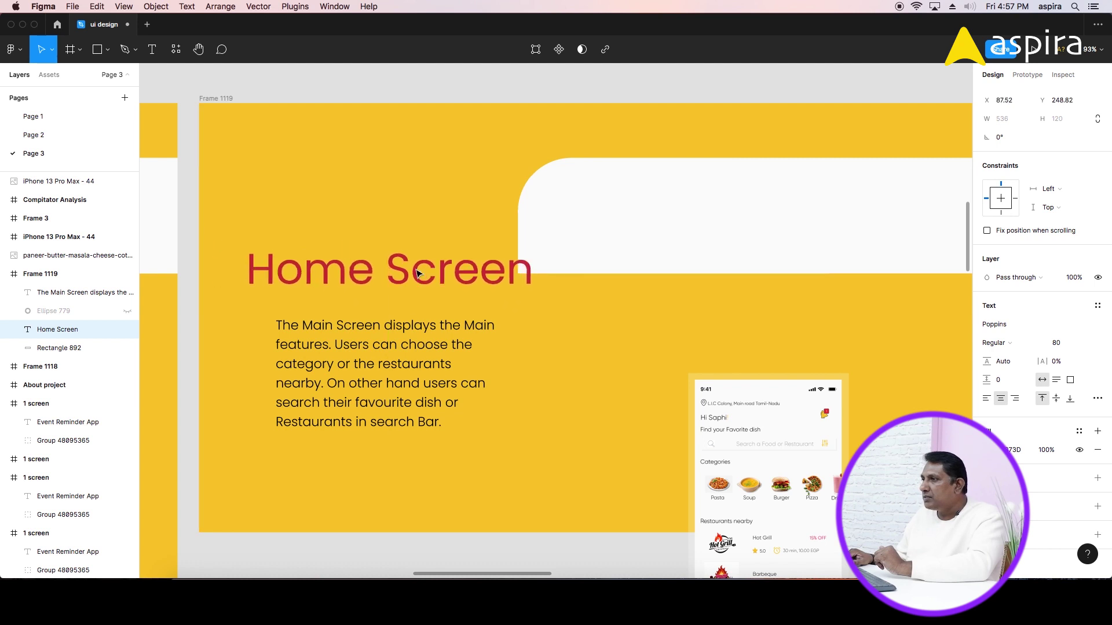
pyautogui.click(705, 223)
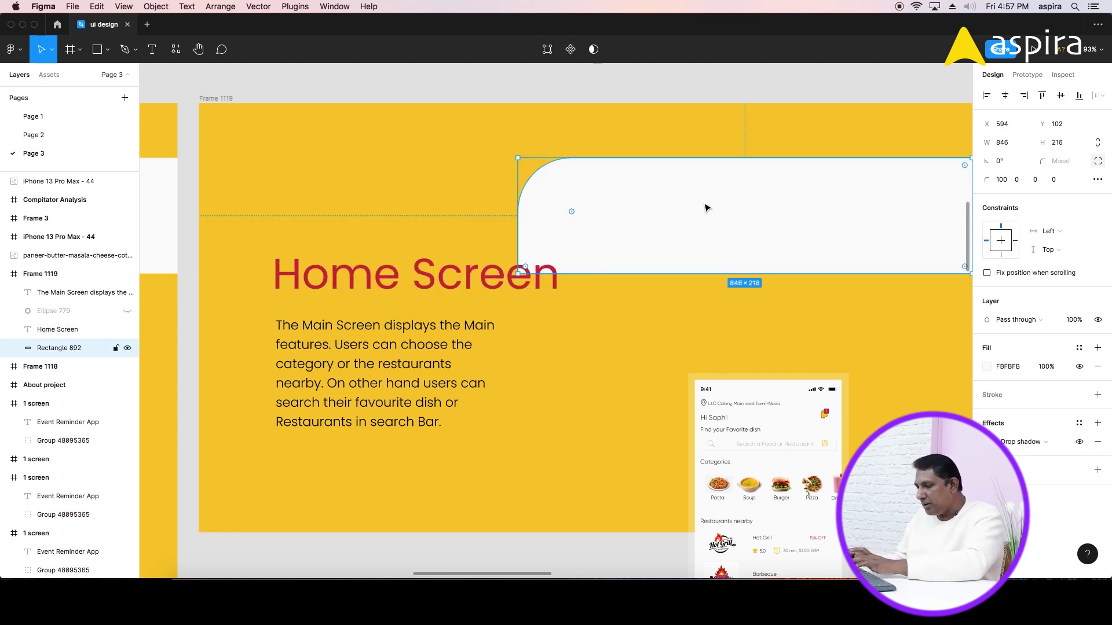
# Delete the white rounded rectangle and shrink the heading to font size 44.
pyautogui.press('Delete')
pyautogui.click(474, 282)
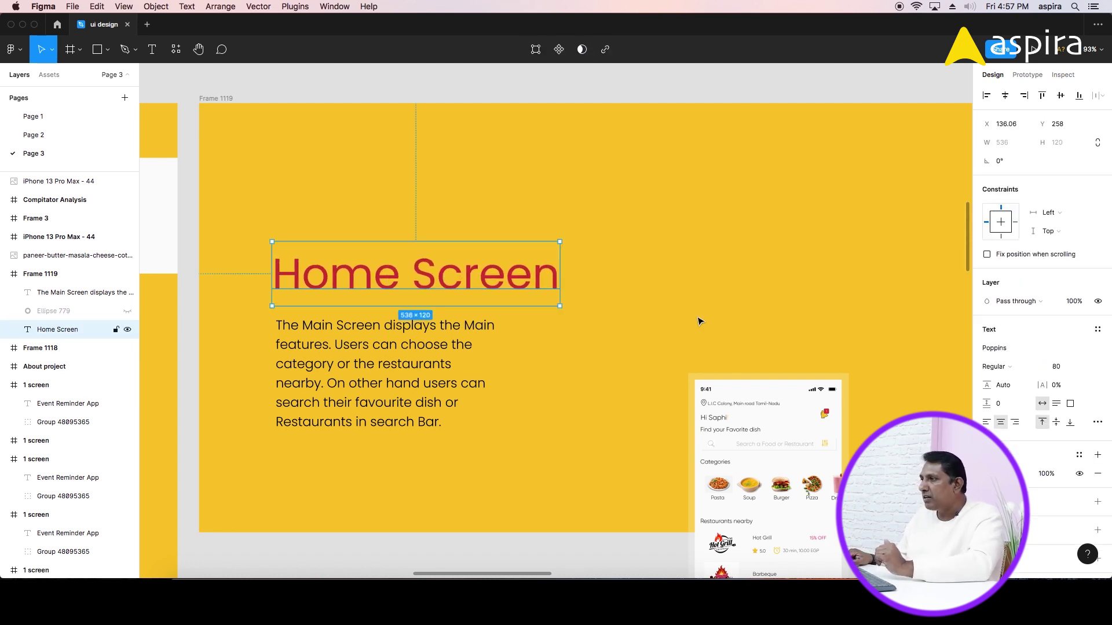
pyautogui.click(1056, 367)
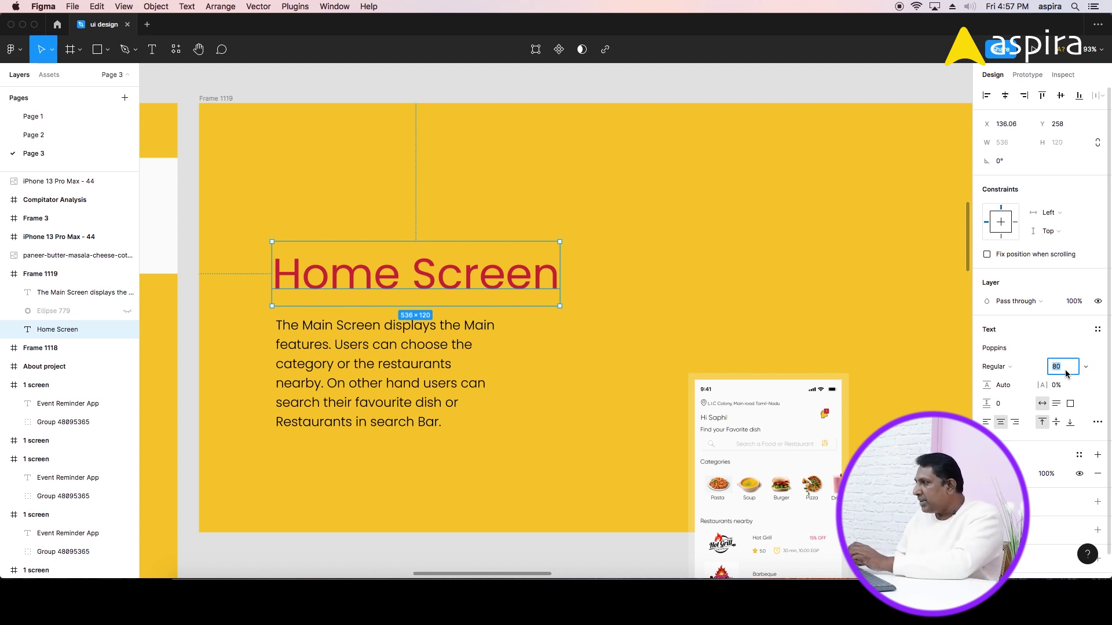
pyautogui.click(413, 336)
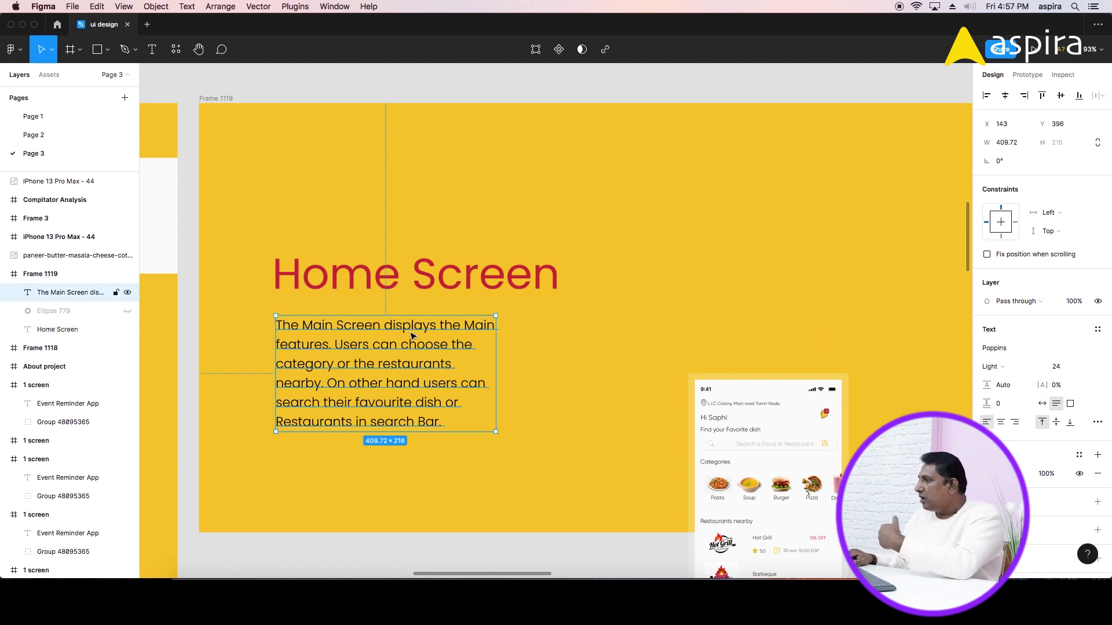
pyautogui.click(481, 275)
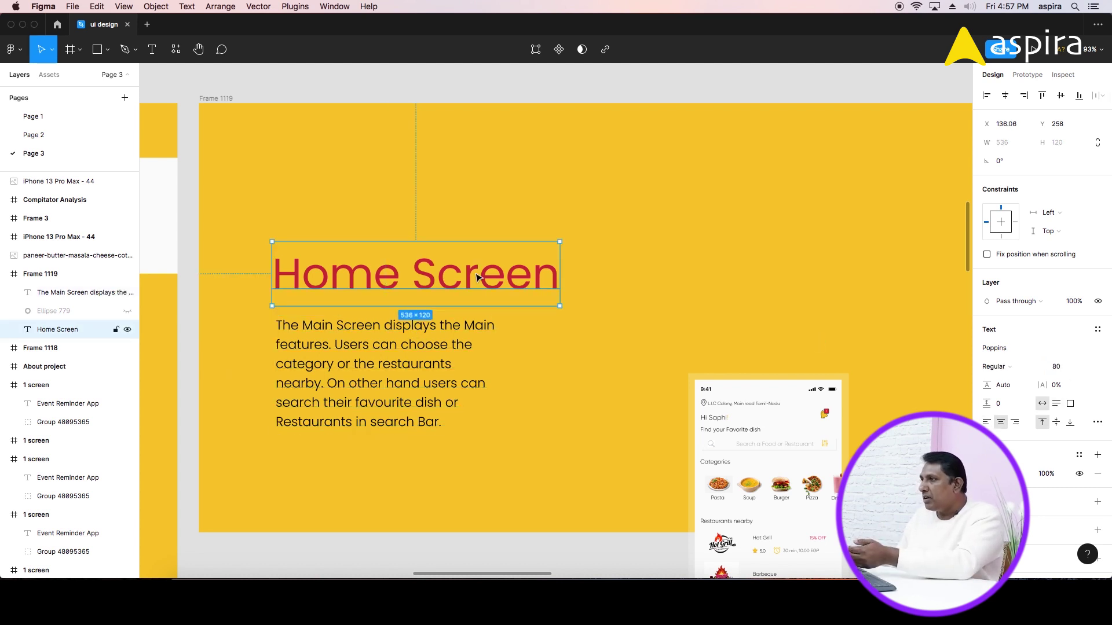
pyautogui.click(1064, 367)
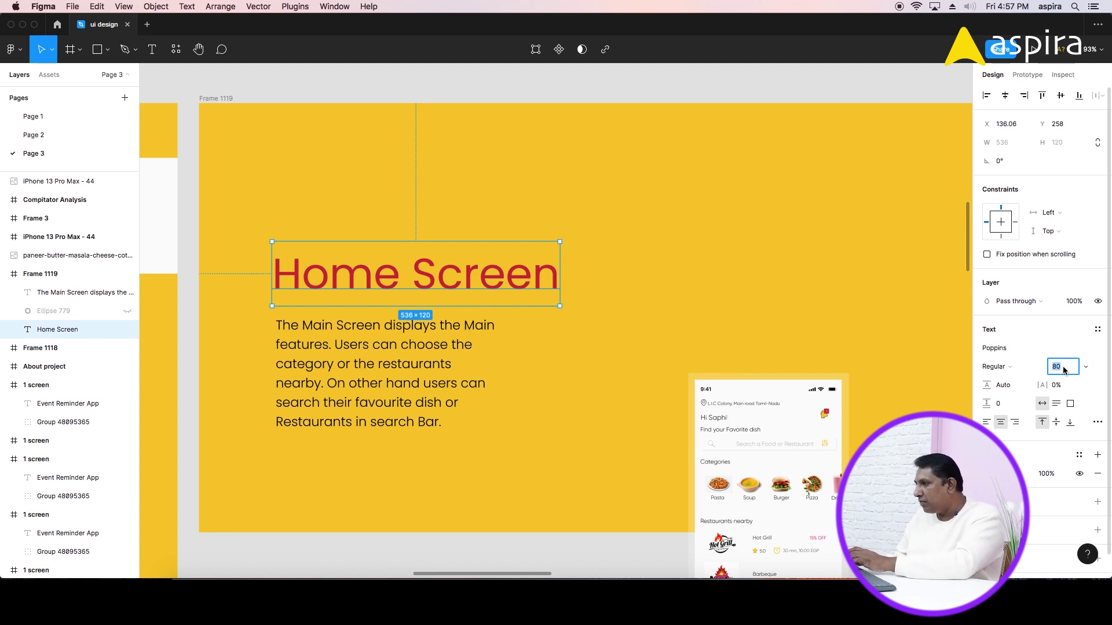
pyautogui.write('44')
pyautogui.press('Return')
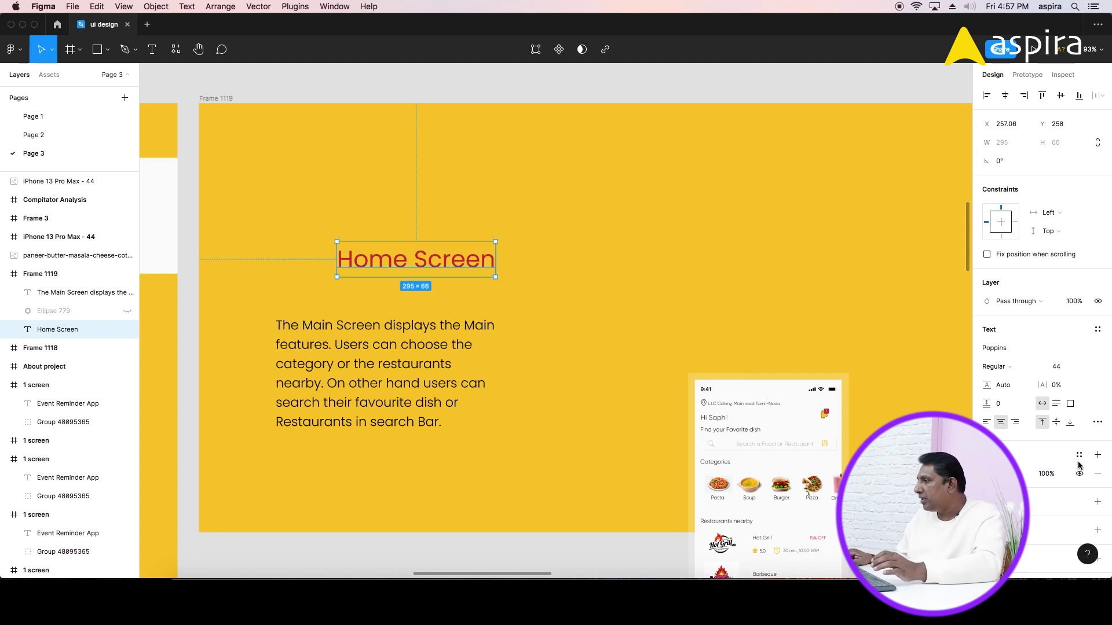
# Left-align the heading and line it up with the paragraph's left edge.
pyautogui.click(994, 425)
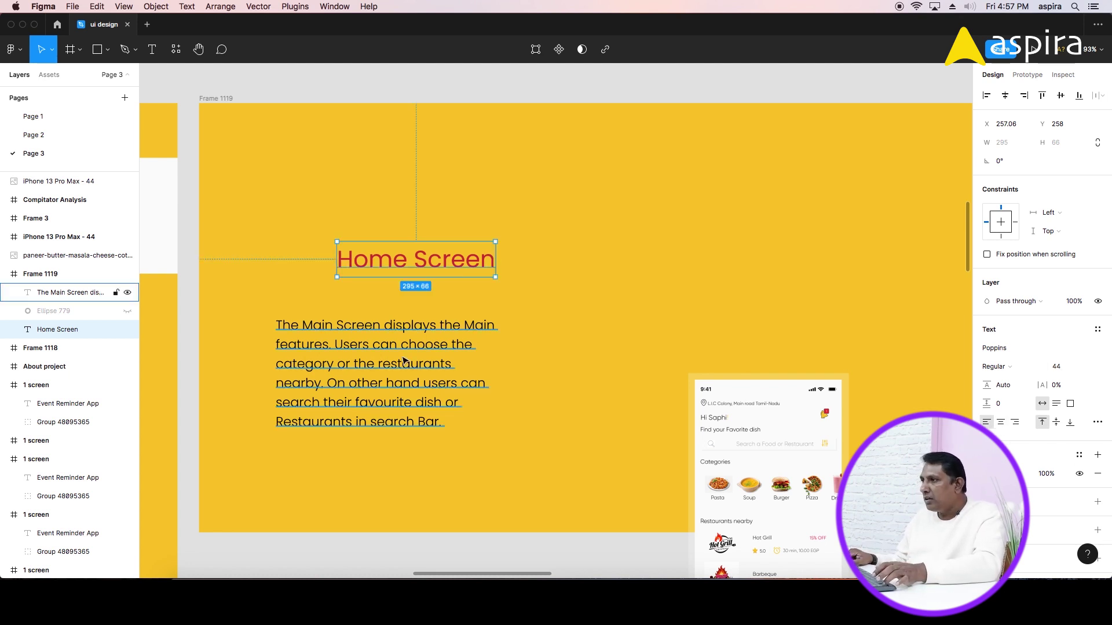
pyautogui.keyDown('shift'); pyautogui.click(370, 364); pyautogui.keyUp('shift')
pyautogui.click(986, 96)
# Set the heading-to-paragraph spacing to 20 and group the two texts with Cmd+G.
pyautogui.click(538, 231)
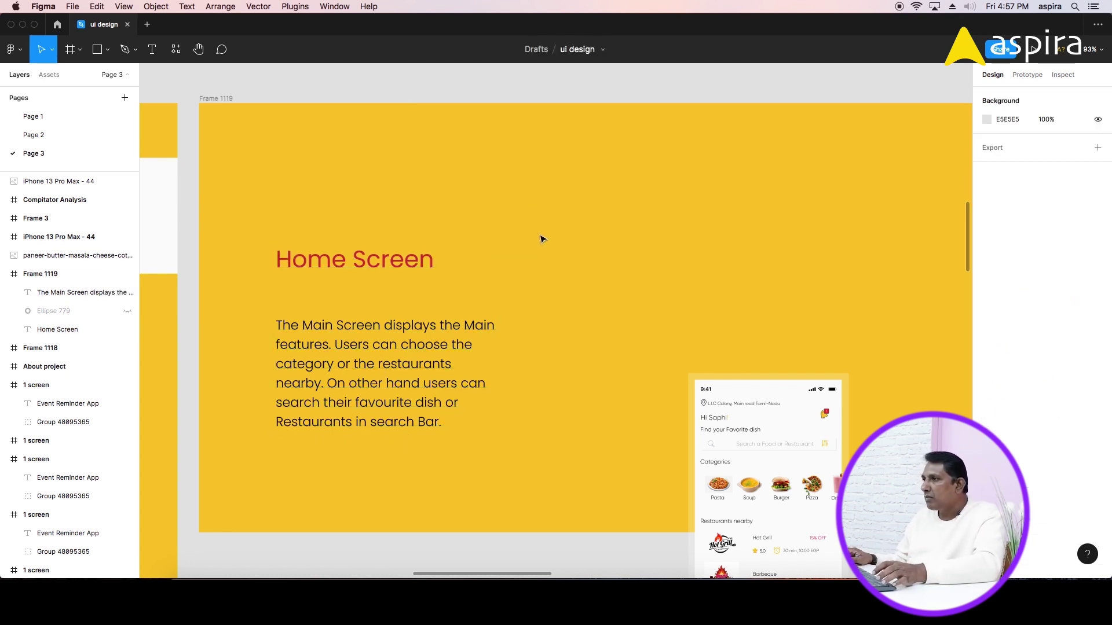
pyautogui.click(376, 355)
pyautogui.keyDown('shift'); pyautogui.click(386, 265); pyautogui.keyUp('shift')
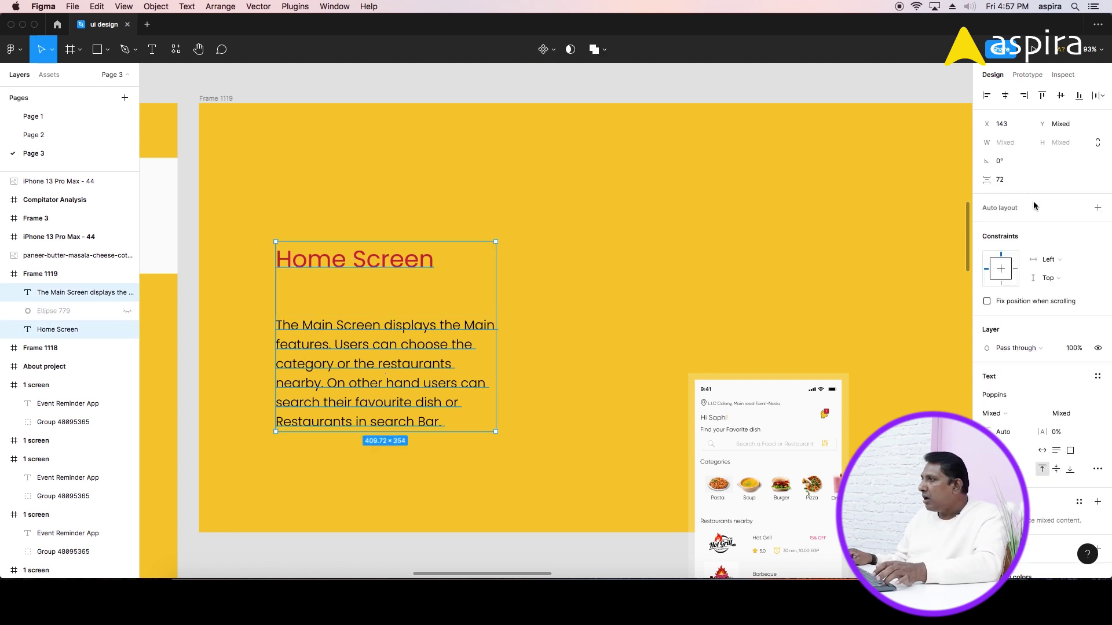
pyautogui.click(1007, 181)
pyautogui.write('20')
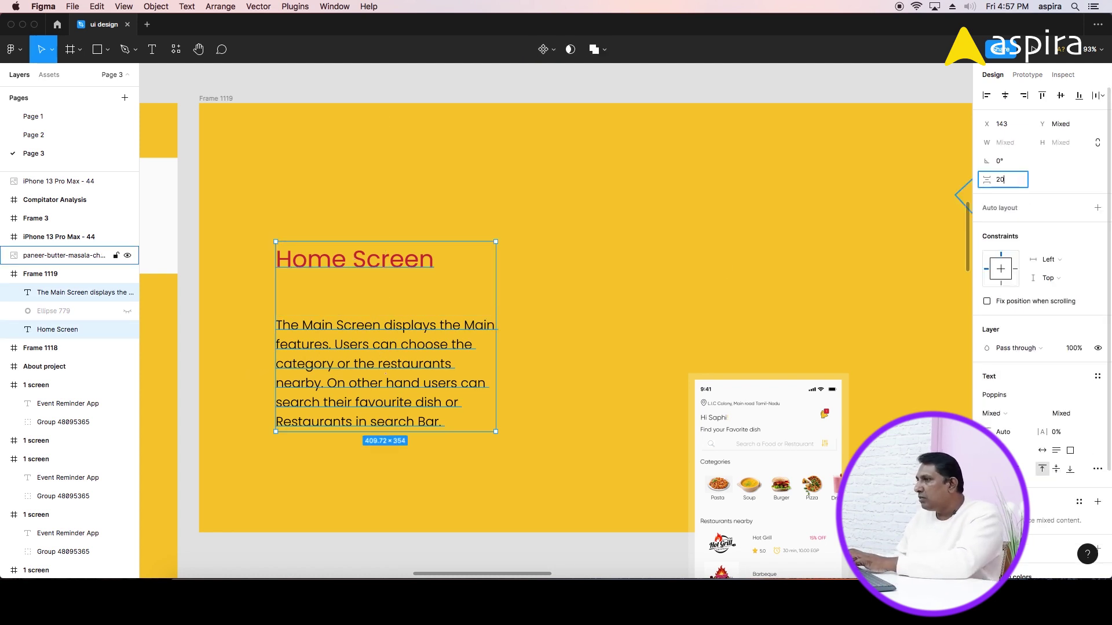
pyautogui.press('Return')
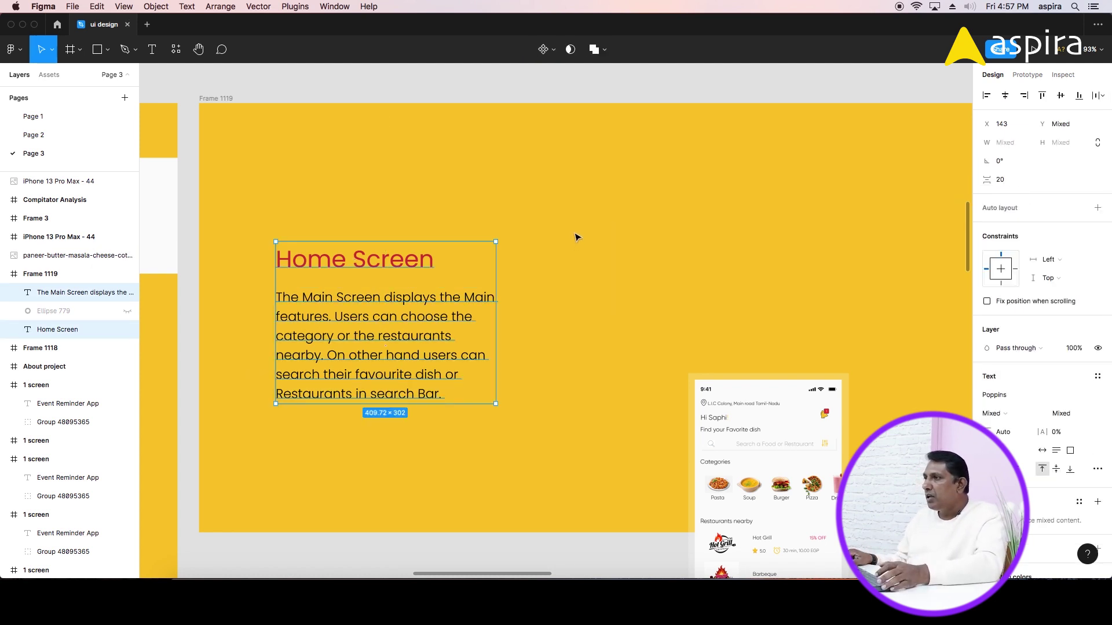
pyautogui.press('super+g')
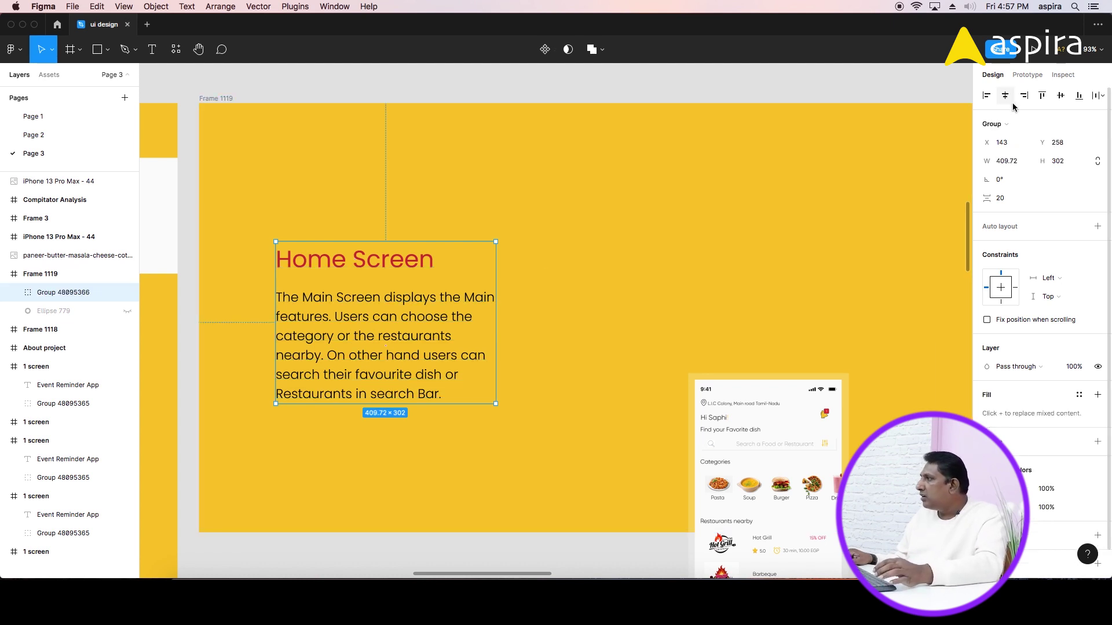
pyautogui.press('super+shift+g')
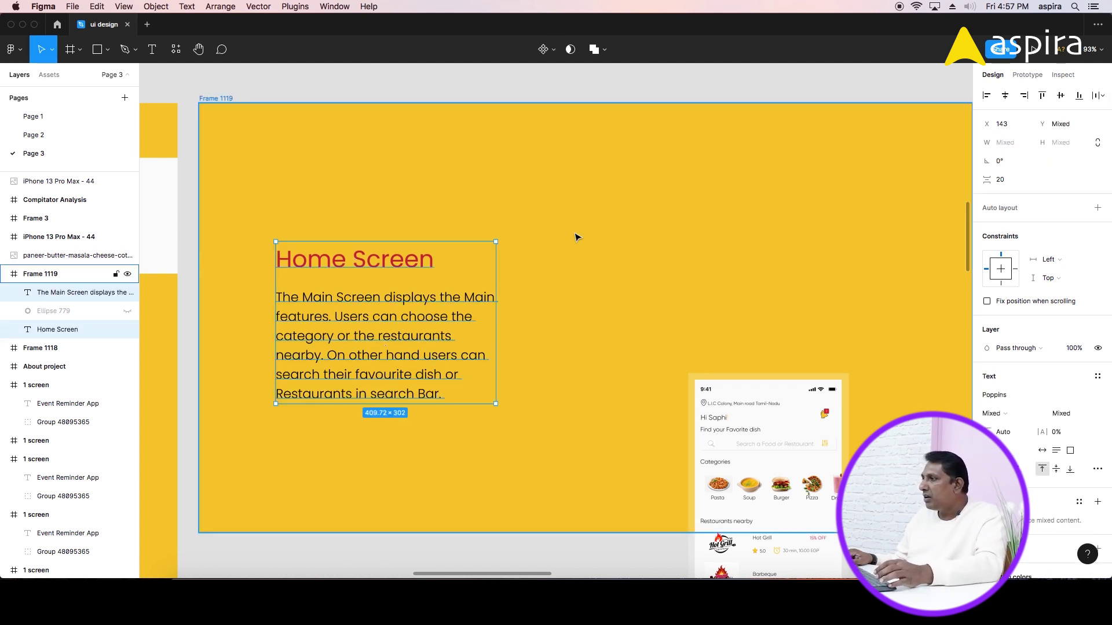
pyautogui.press('super+g')
# Move the phone mockup up toward the frame and round its corners to 30.
pyautogui.click(749, 431)
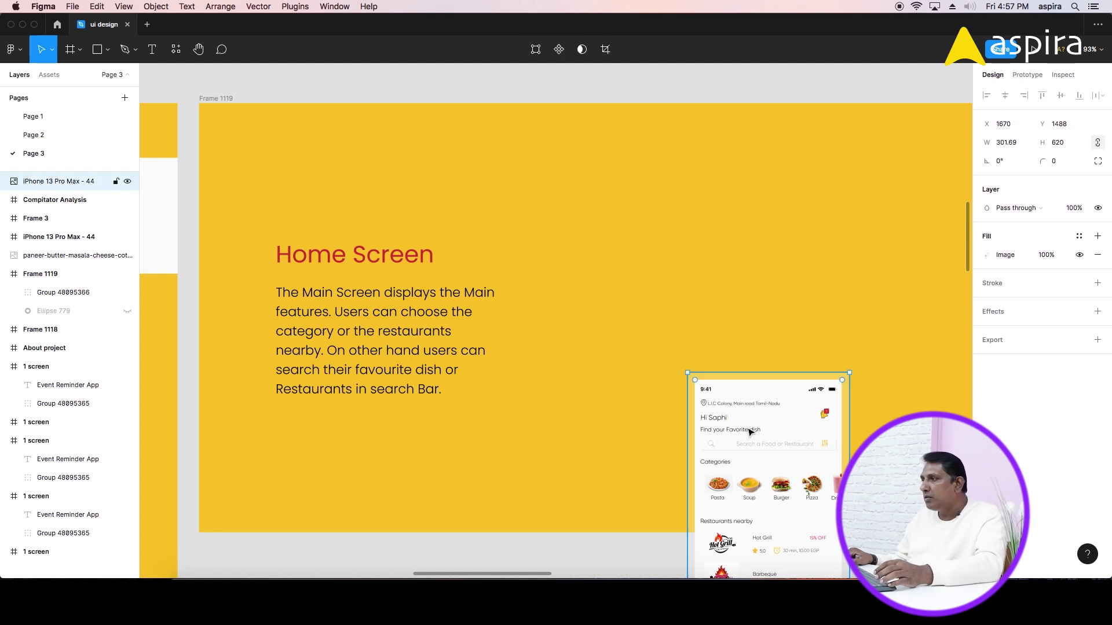
pyautogui.moveTo(749, 432); pyautogui.dragTo(696, 227)
pyautogui.press('-')
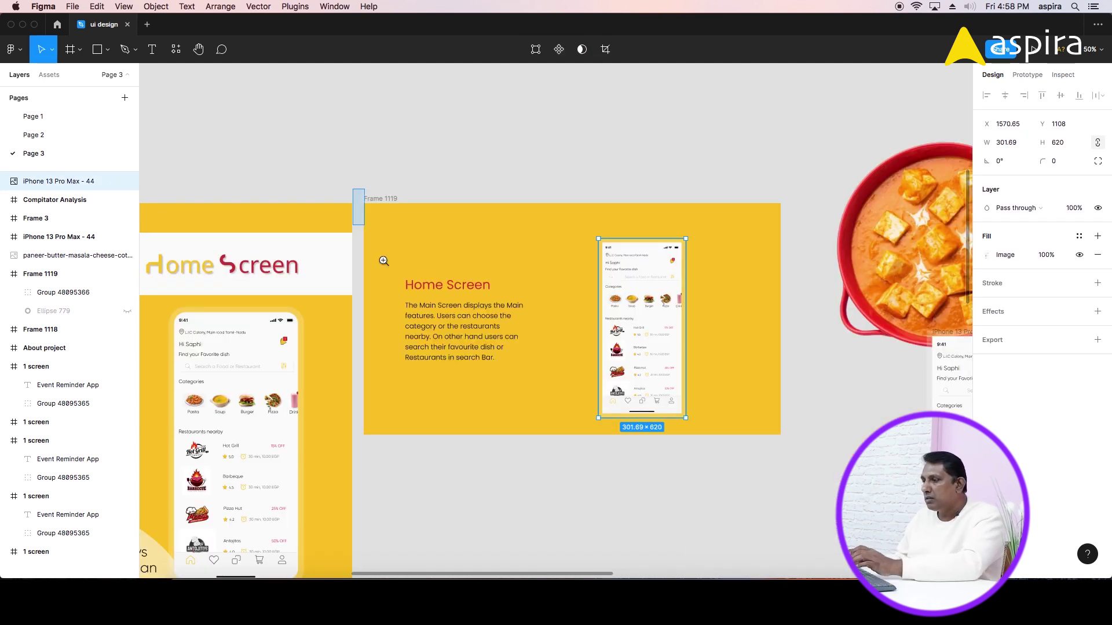
pyautogui.moveTo(353, 187); pyautogui.dragTo(816, 464)
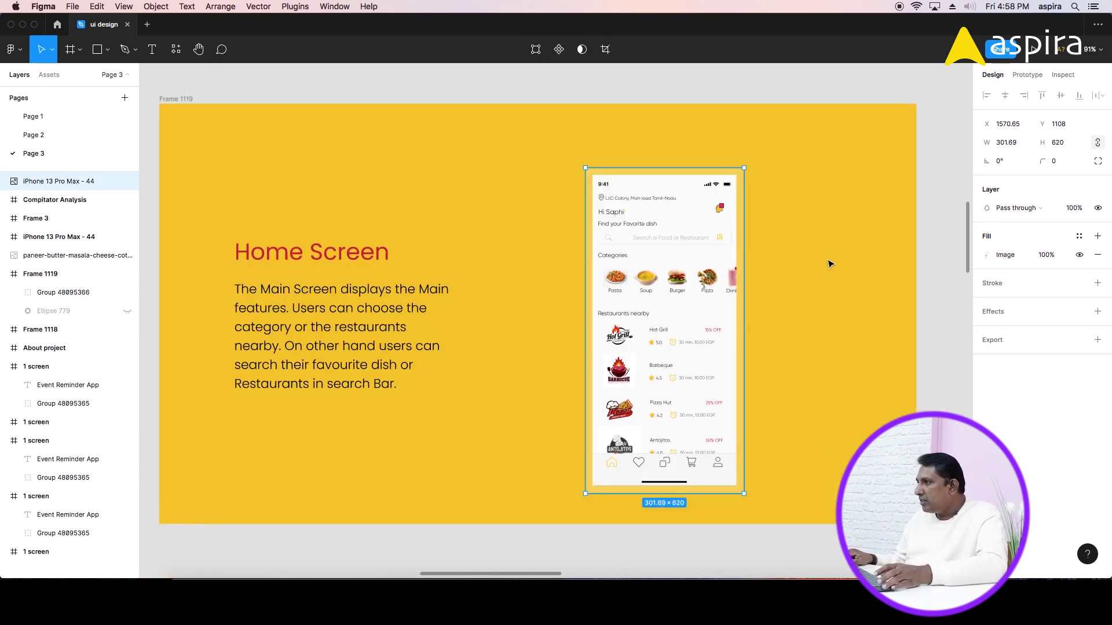
pyautogui.click(1061, 165)
pyautogui.write('30')
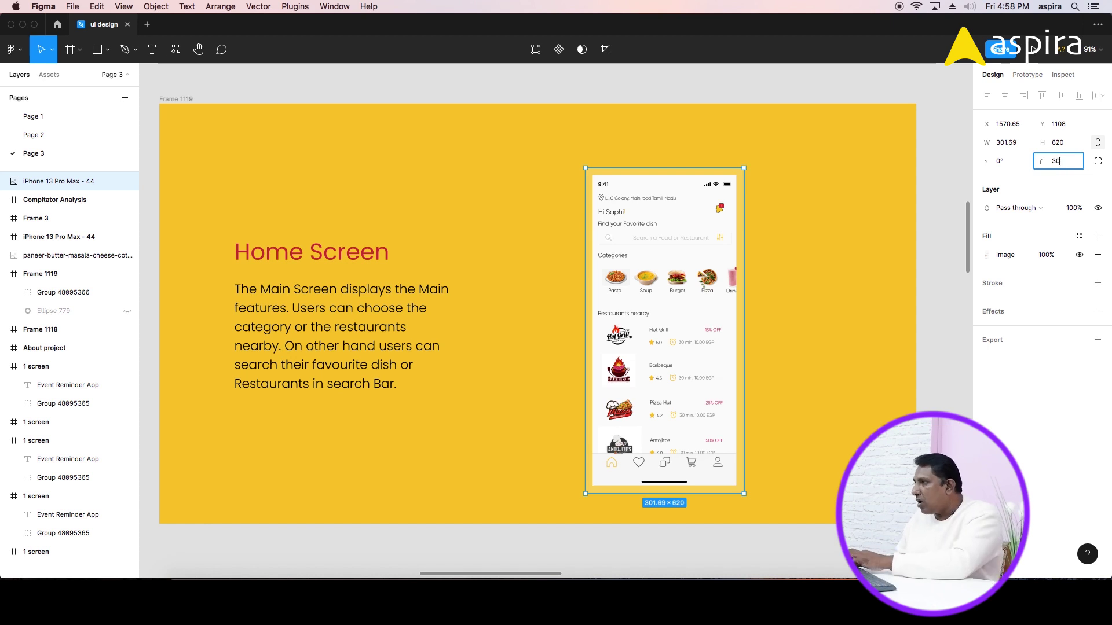
pyautogui.press('Return')
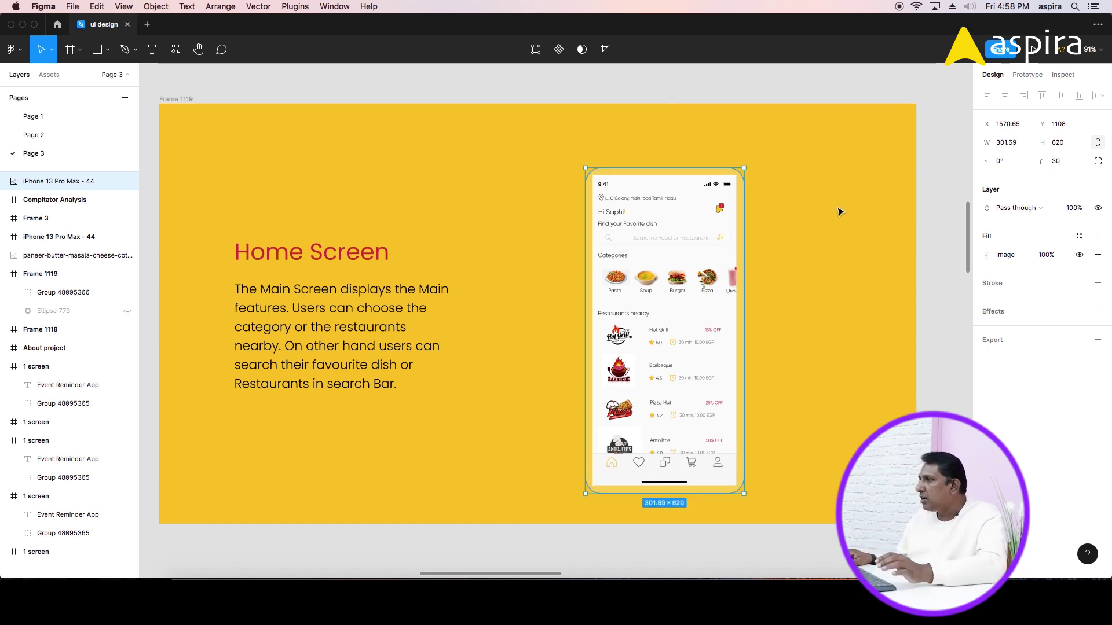
# Undo the corner rounding, then cut the mockup and paste it into Frame 1119.
pyautogui.click(831, 212)
pyautogui.hotkey('ctrl', 'z')
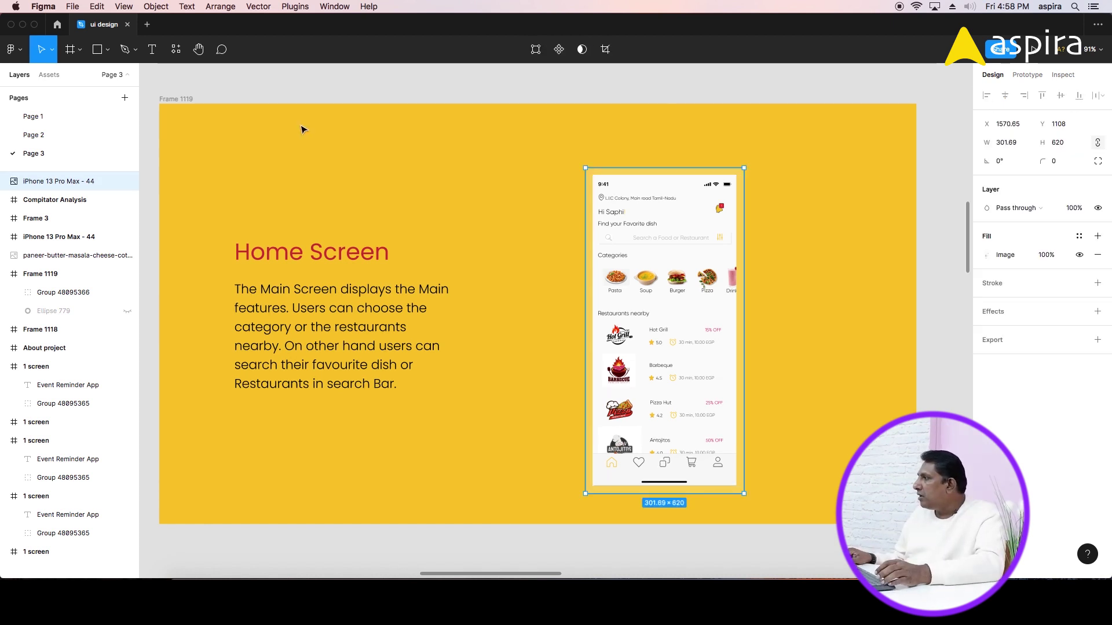
pyautogui.press('Tab')
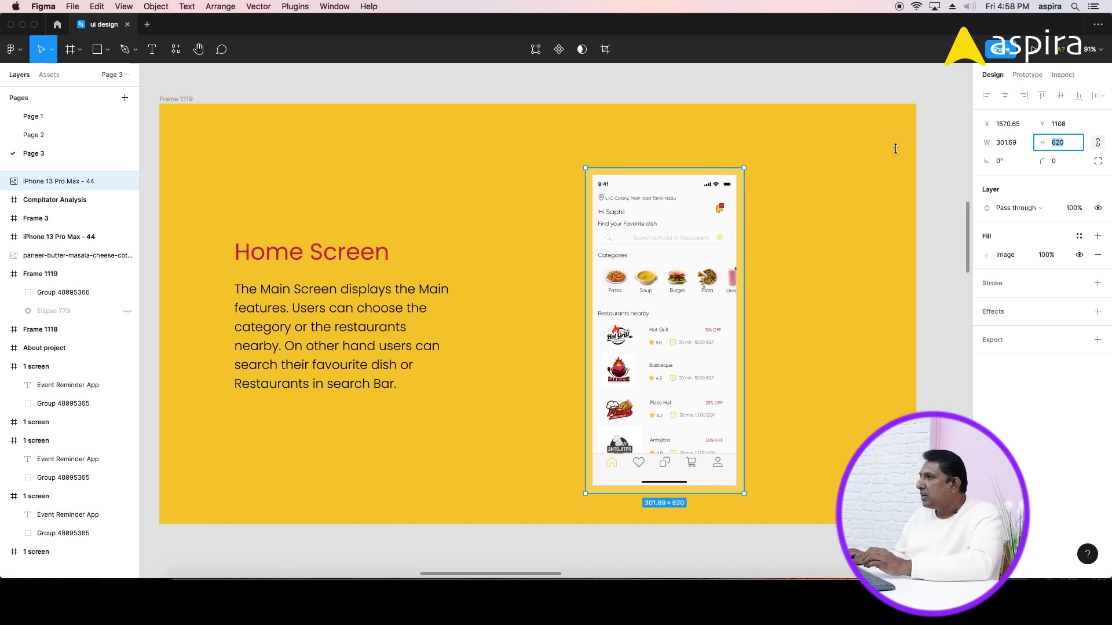
pyautogui.click(895, 148)
pyautogui.hotkey('ctrl', 'z')
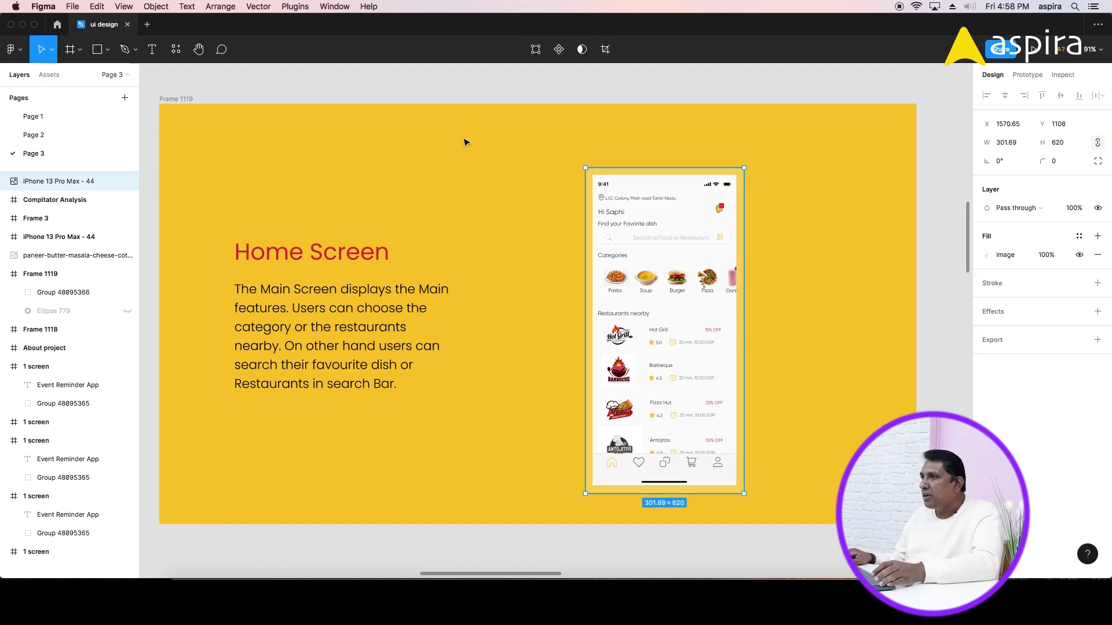
pyautogui.press('Delete')
pyautogui.click(187, 100)
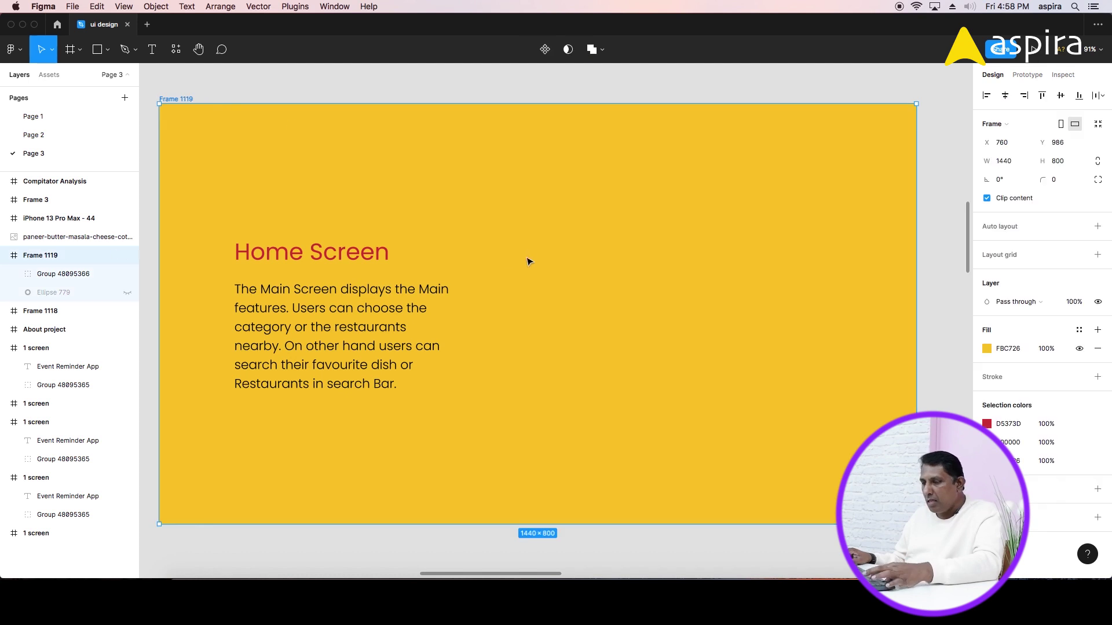
pyautogui.hotkey('ctrl', 'v')
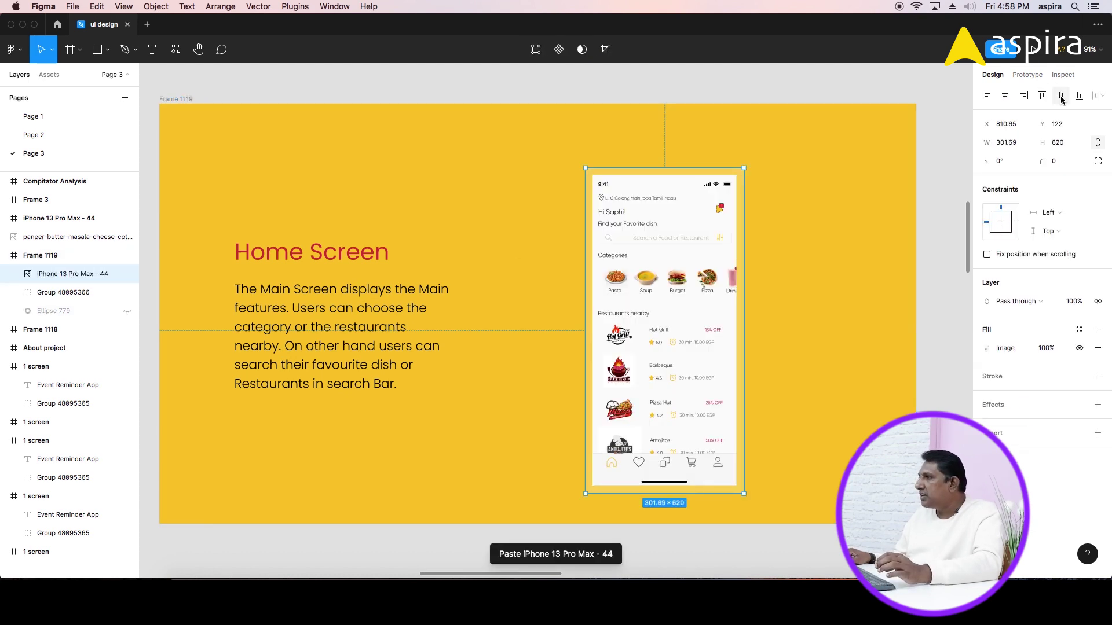
# Centre the mockup vertically in the frame and set its height to 780.
pyautogui.click(1060, 95)
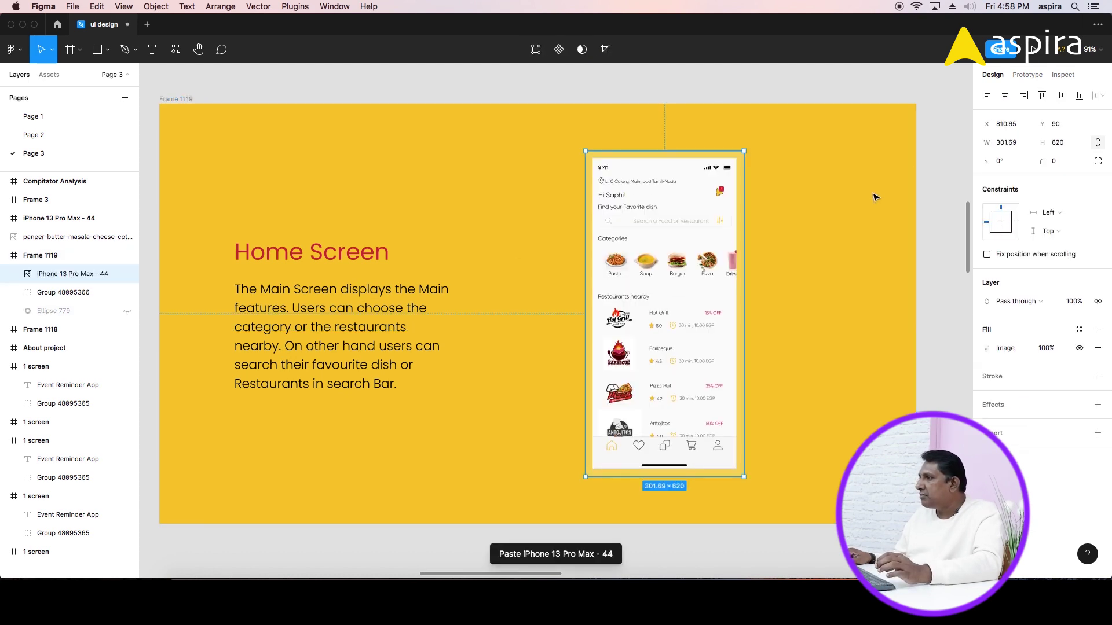
pyautogui.click(1075, 145)
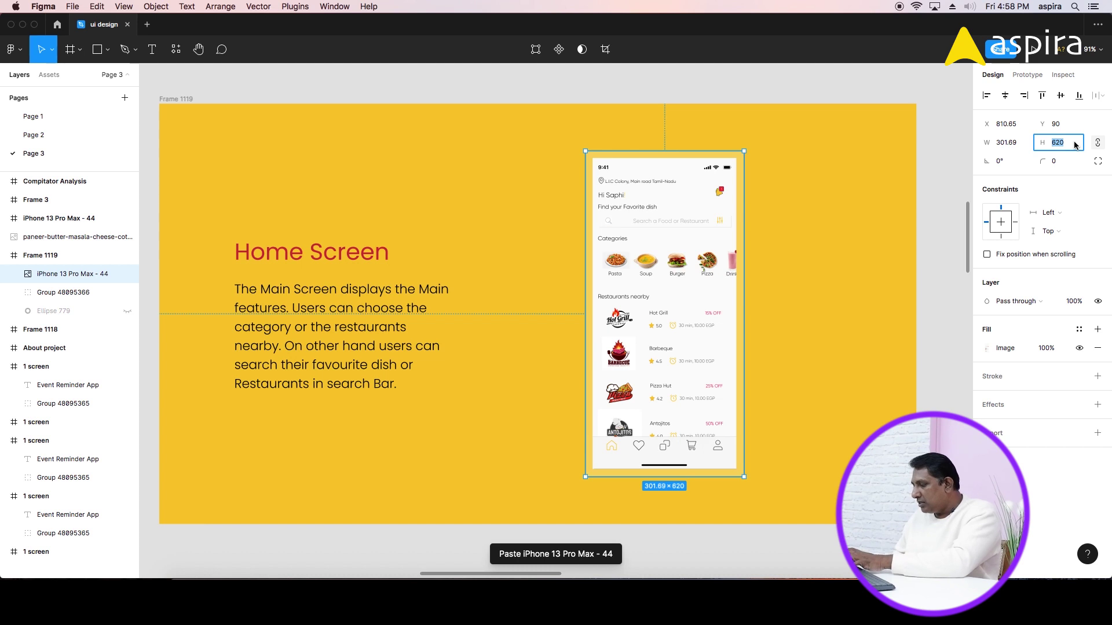
pyautogui.write('780')
pyautogui.press('Return')
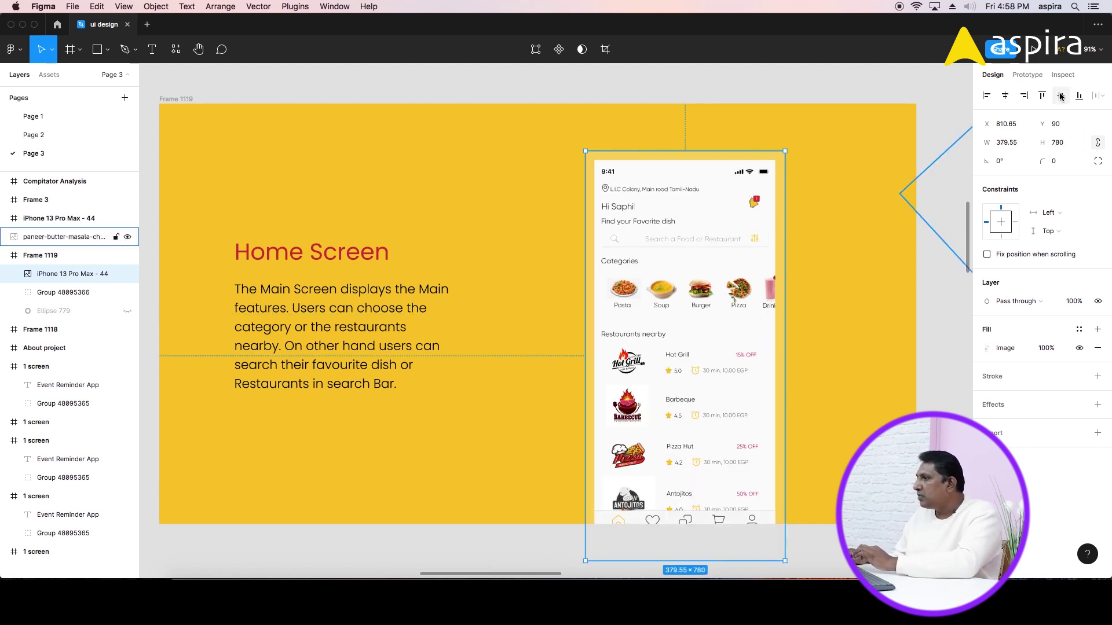
pyautogui.click(1061, 95)
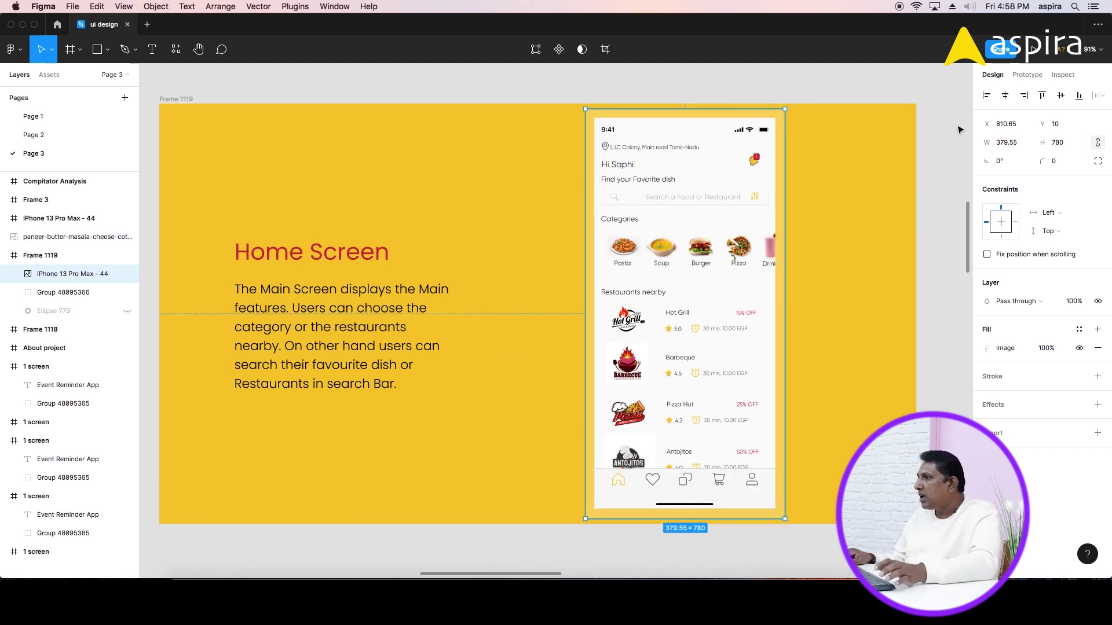
# Reduce the mockup height to 740, re-centre it vertically, and nudge it right.
pyautogui.click(1068, 149)
pyautogui.write('0')
pyautogui.press('Return')
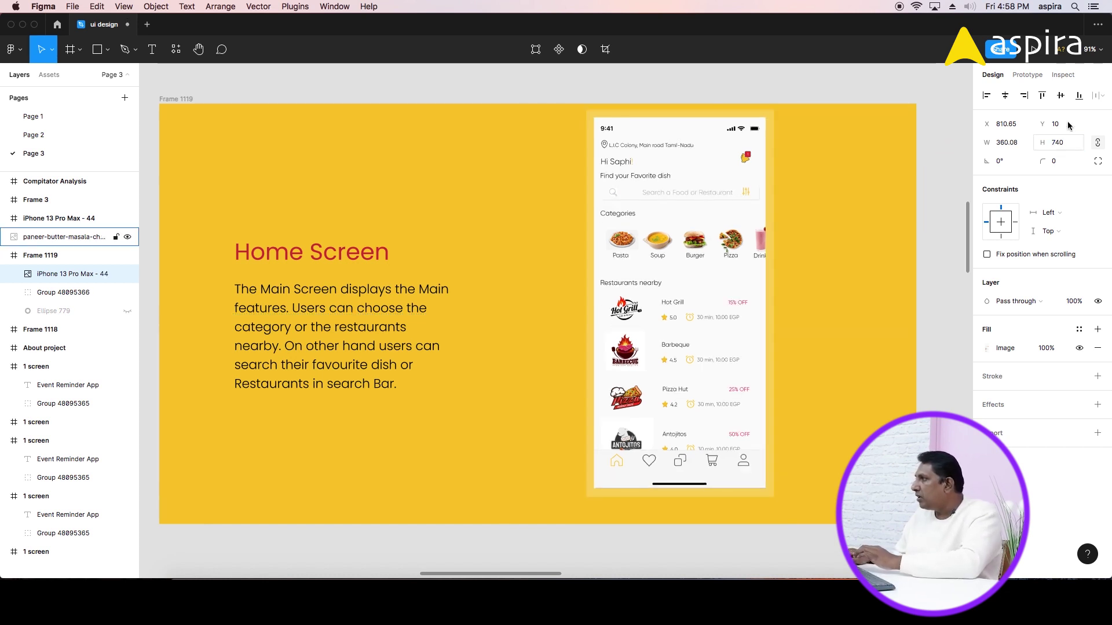
pyautogui.click(1060, 96)
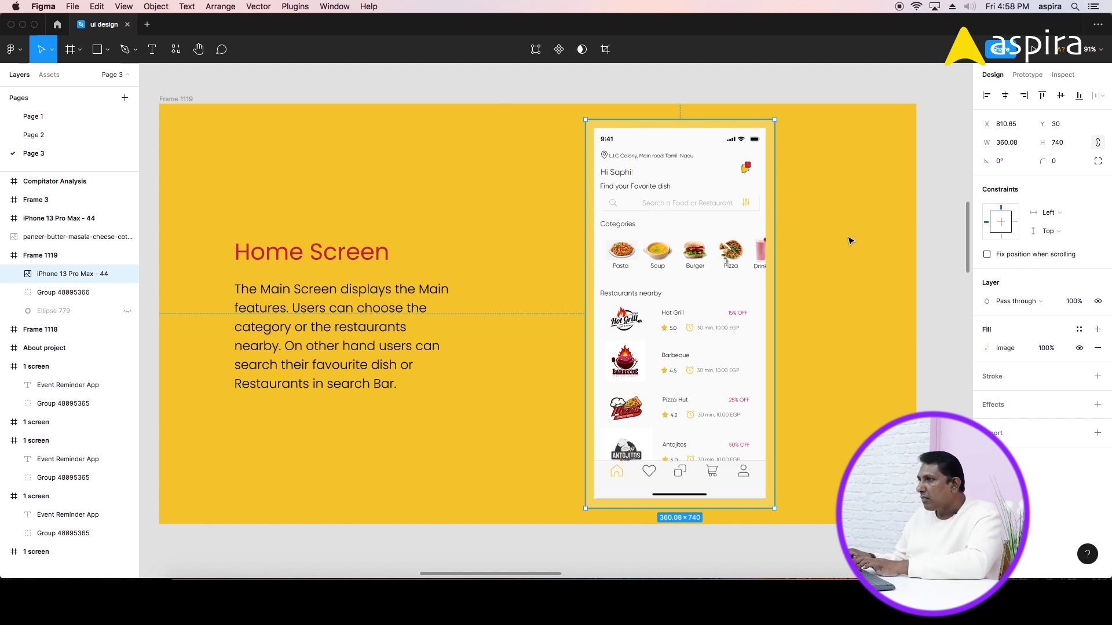
pyautogui.hotkey('shift', 'Right')
pyautogui.hotkey('shift', 'Right')
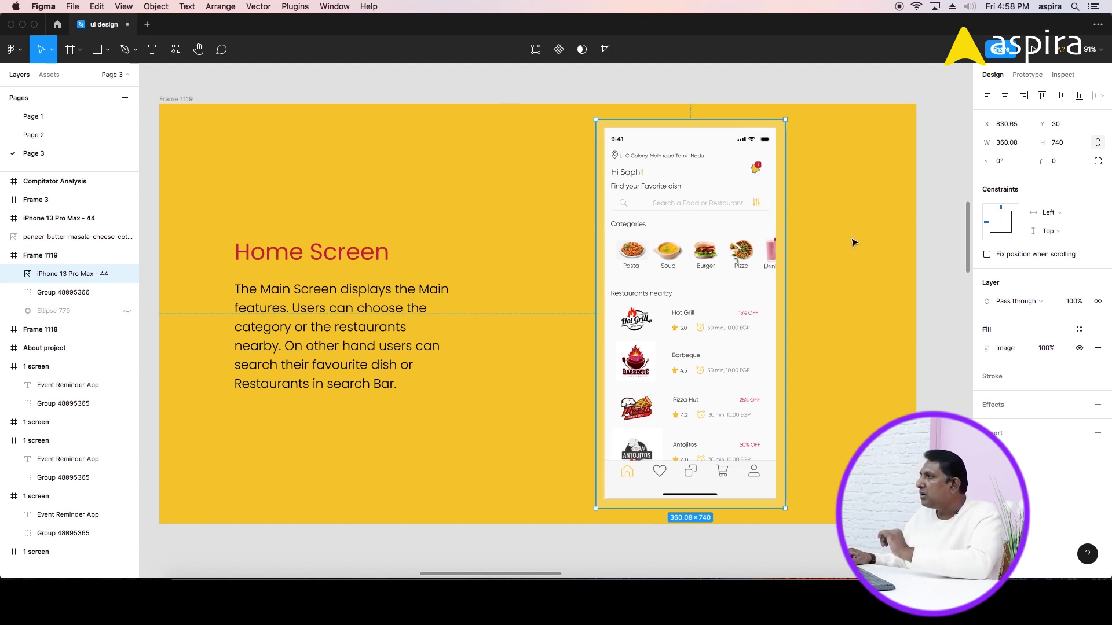
pyautogui.hotkey('shift', 'Right')
pyautogui.hotkey('shift', 'Right')
pyautogui.hotkey('shift', 'Right')
pyautogui.hotkey('shift', 'Right')
pyautogui.hotkey('shift', 'Right')
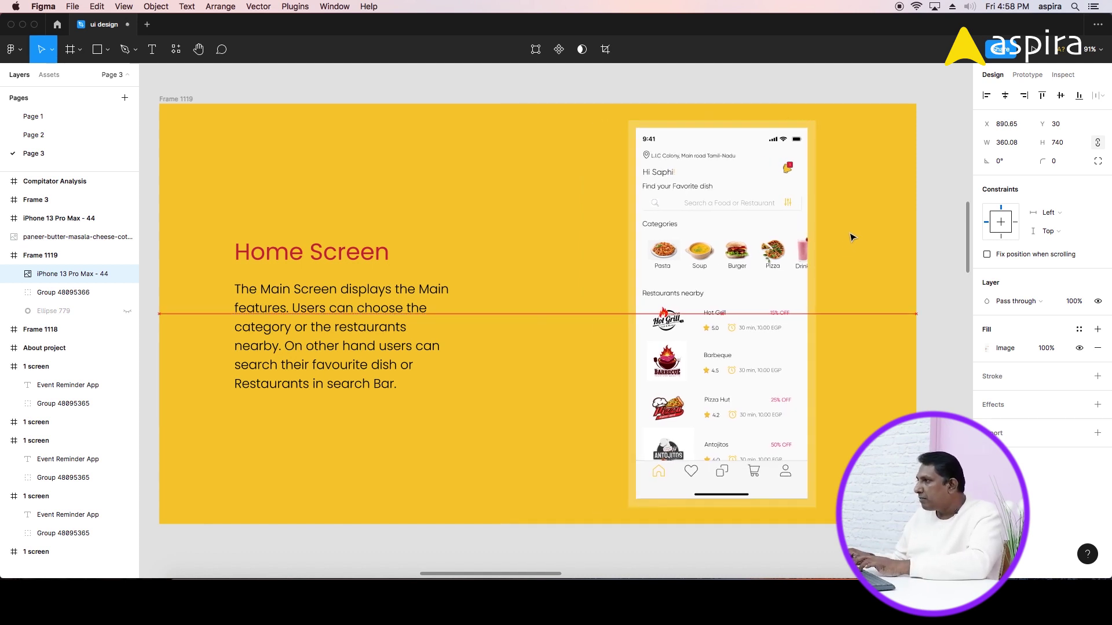
pyautogui.hotkey('shift', 'Right')
pyautogui.press('Escape')
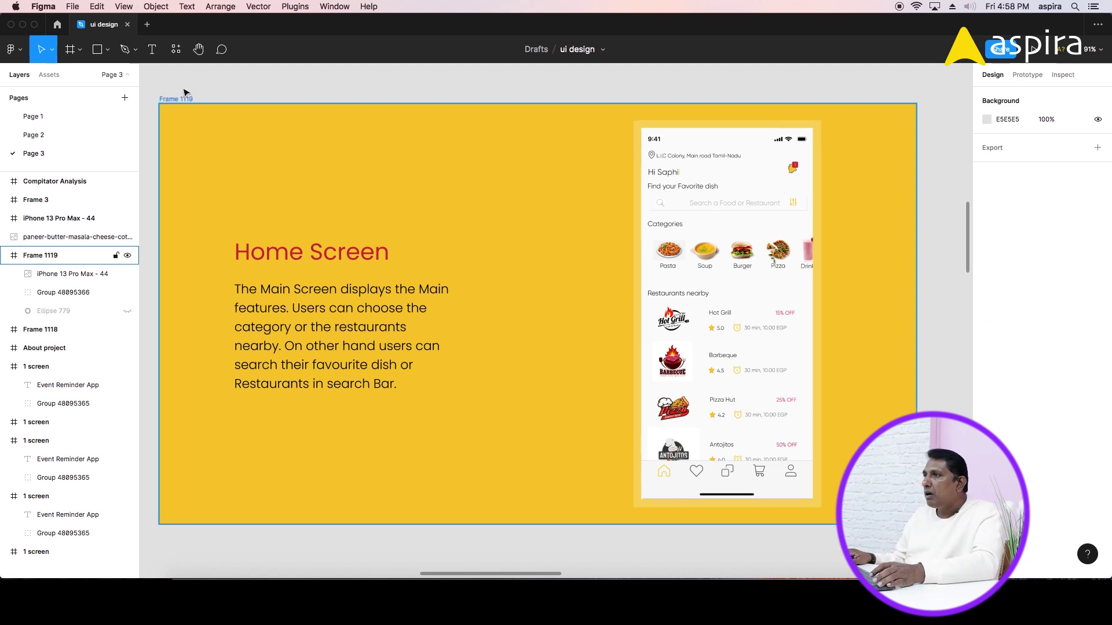
# Change the Home Screen frame's fill from yellow to pale cream (FFFBF0).
pyautogui.click(184, 99)
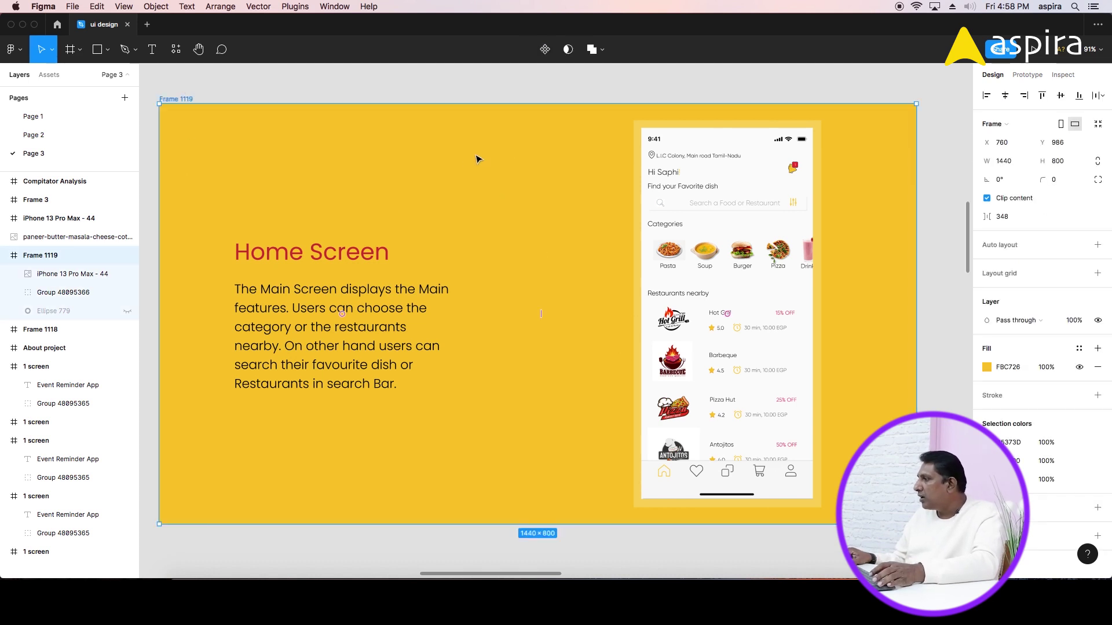
pyautogui.click(987, 369)
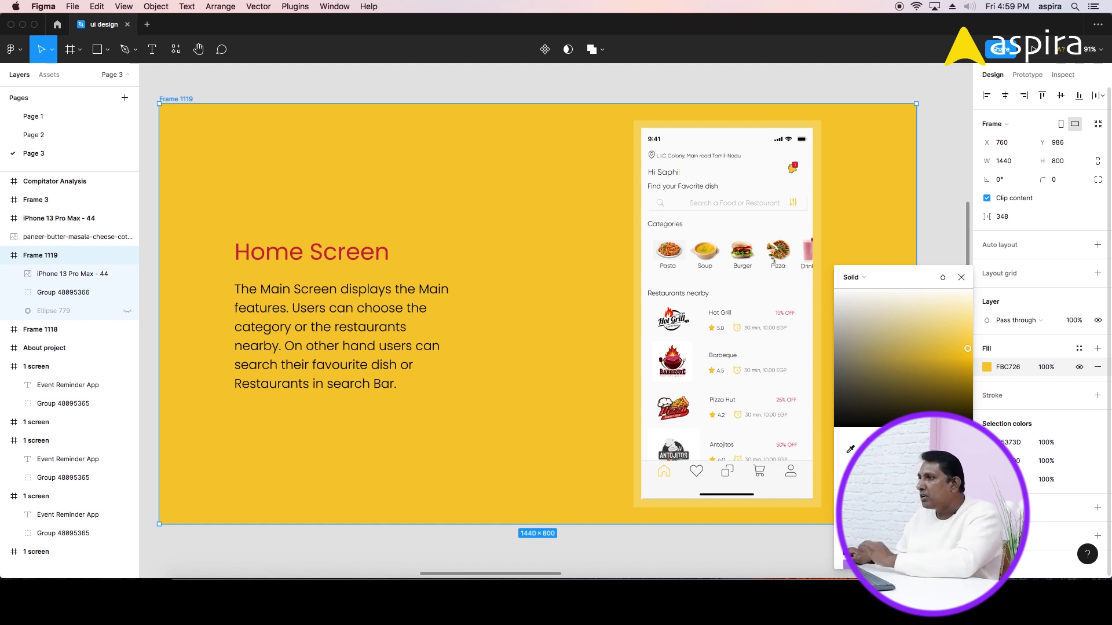
pyautogui.moveTo(967, 348); pyautogui.dragTo(968, 296)
pyautogui.press('Escape')
# Ungroup the heading and description into separate text layers.
pyautogui.click(325, 293)
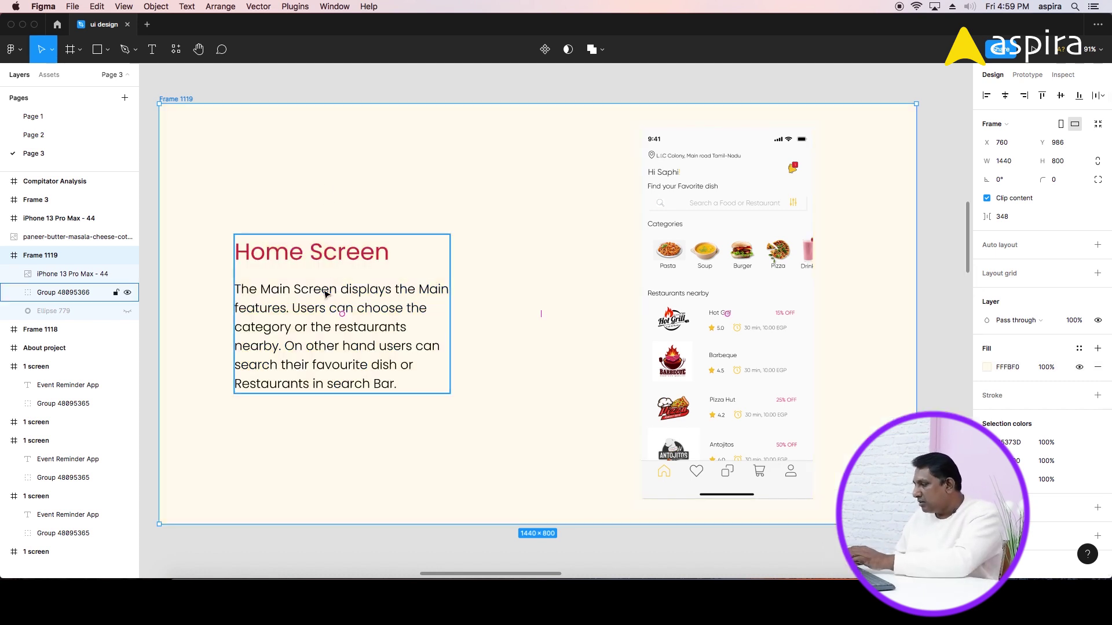
pyautogui.rightClick(325, 293)
pyautogui.click(371, 380)
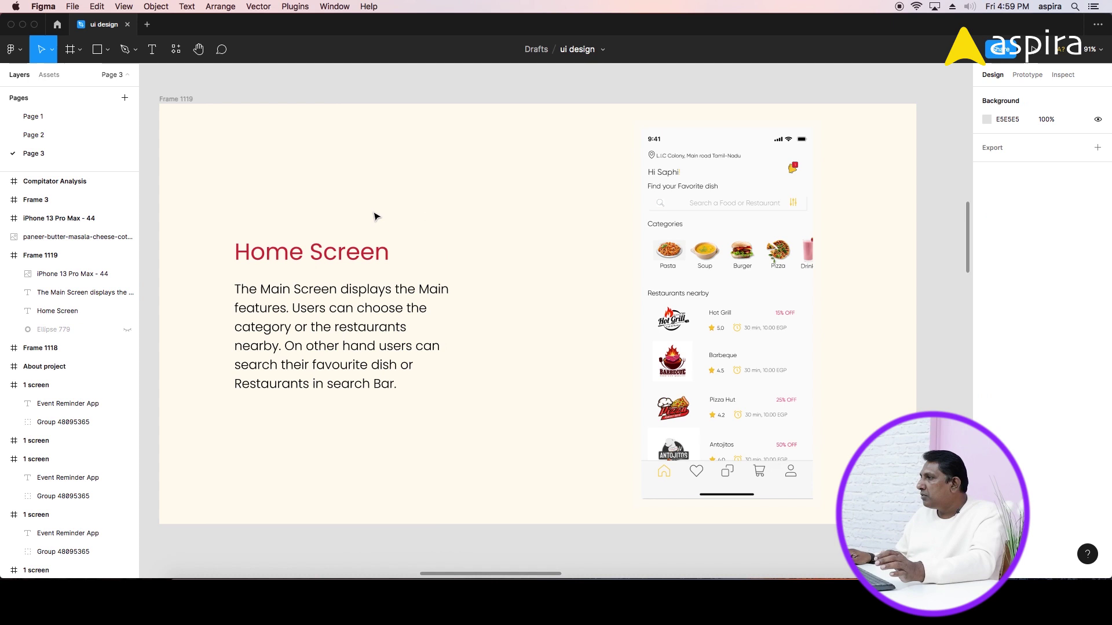
pyautogui.click(362, 308)
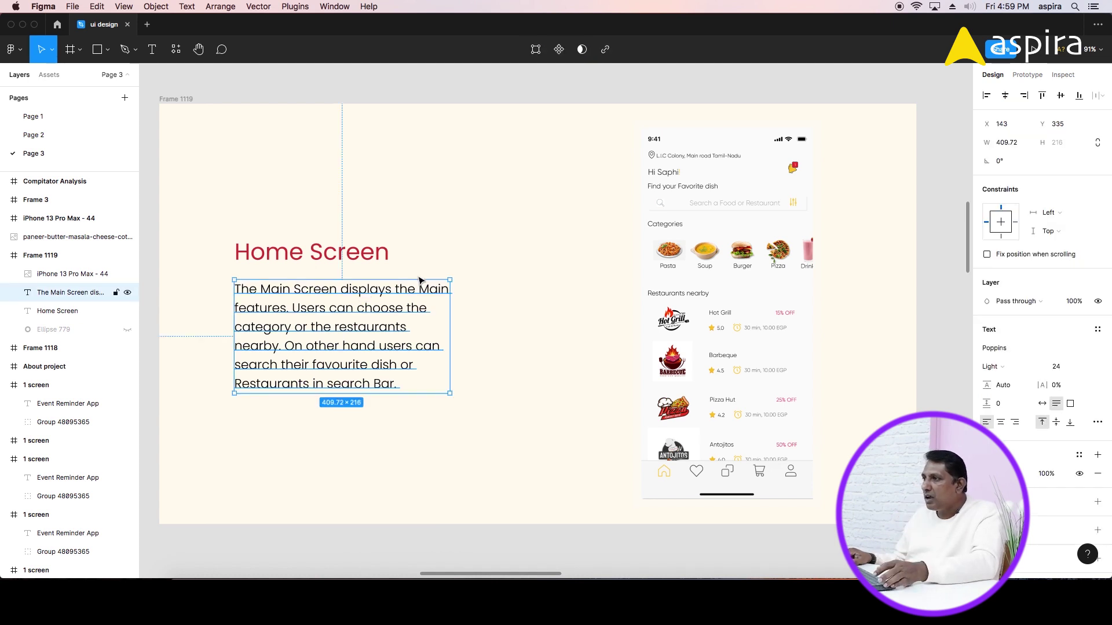
pyautogui.click(687, 142)
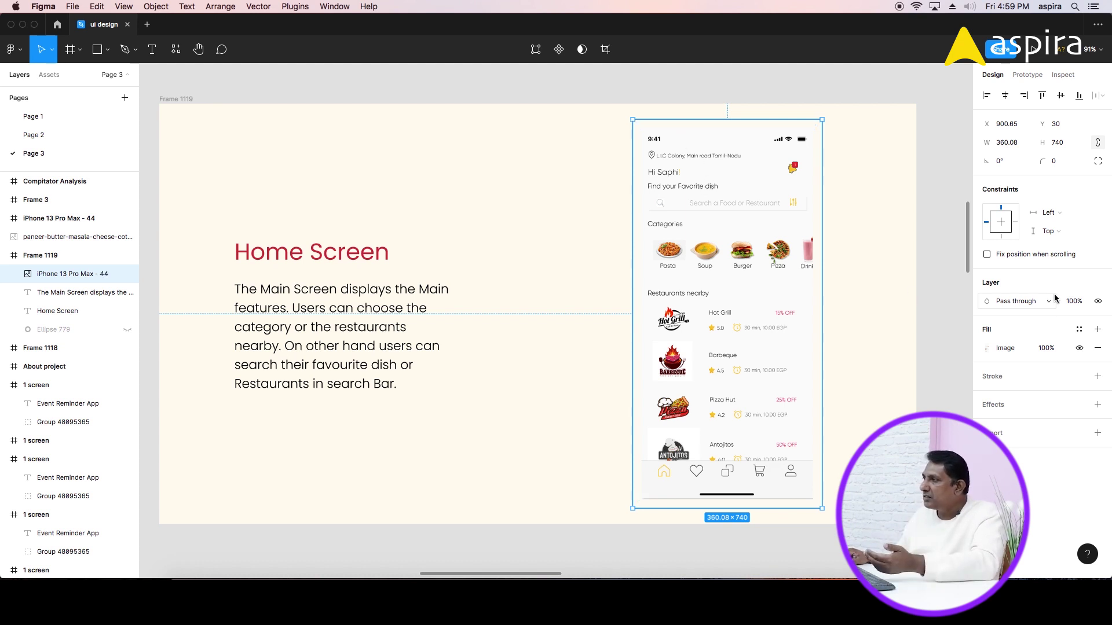
# Add a drop shadow to the phone mockup with X 8, Y 16 and blur 24.
pyautogui.click(1098, 404)
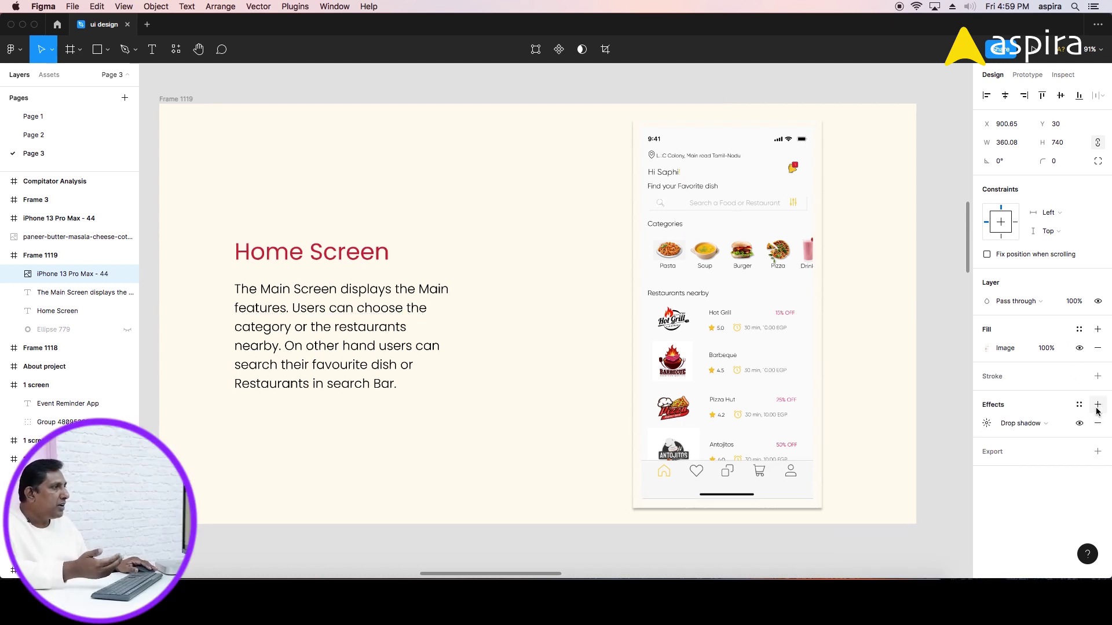
pyautogui.click(988, 423)
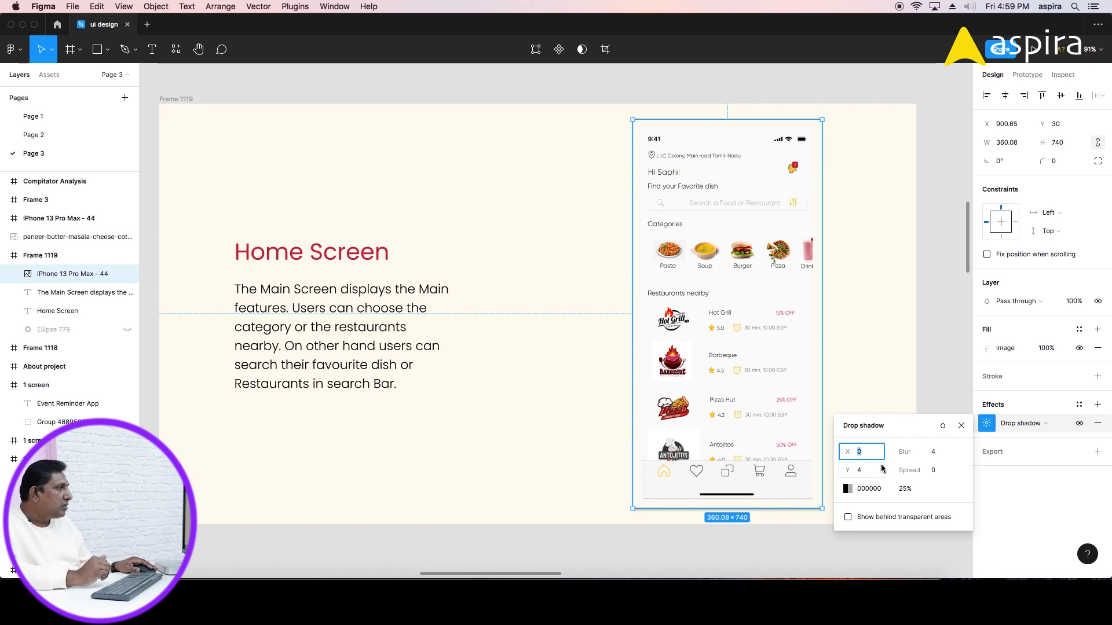
pyautogui.press('Tab')
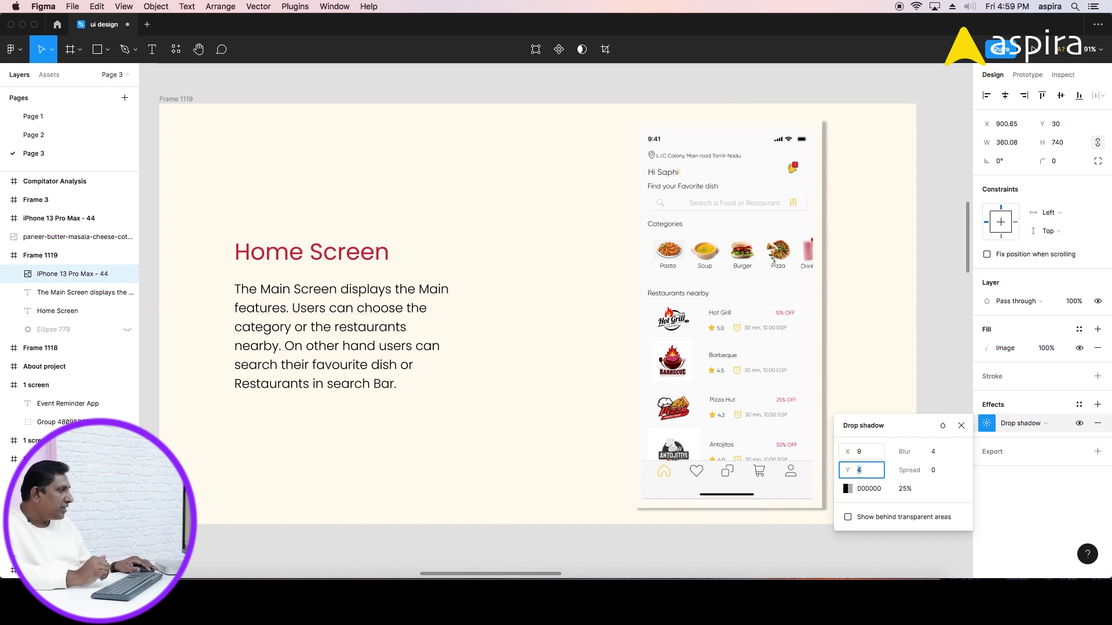
pyautogui.click(859, 455)
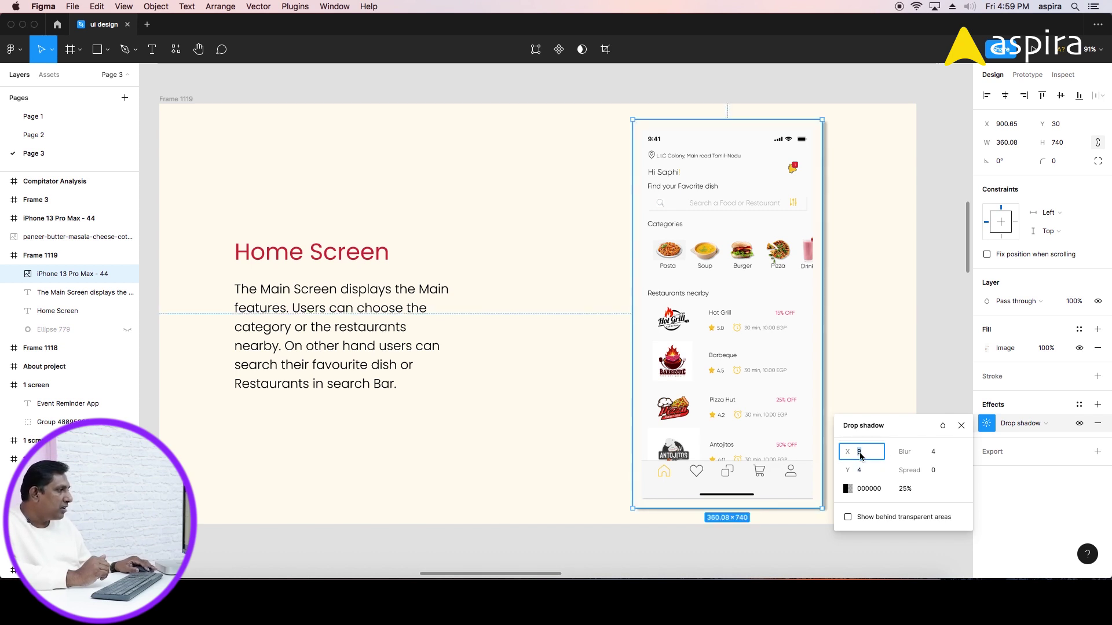
pyautogui.write('8')
pyautogui.press('Tab')
pyautogui.write('16')
pyautogui.press('Tab')
pyautogui.write('2')
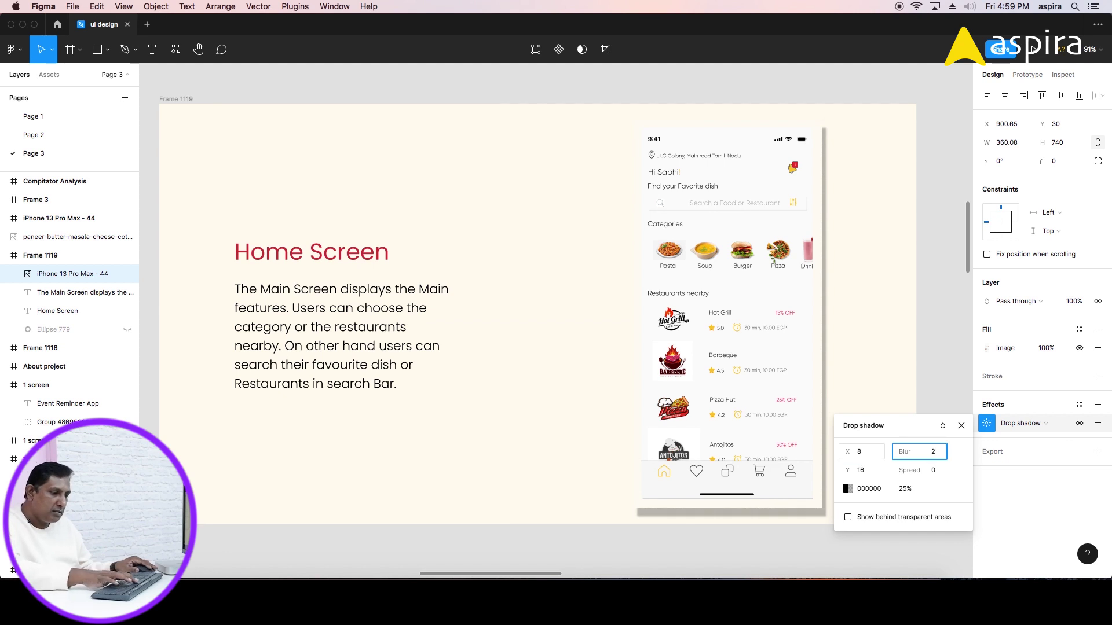
pyautogui.write('4')
pyautogui.press('Return')
# Colour the shadow yellow at 50% opacity.
pyautogui.click(847, 489)
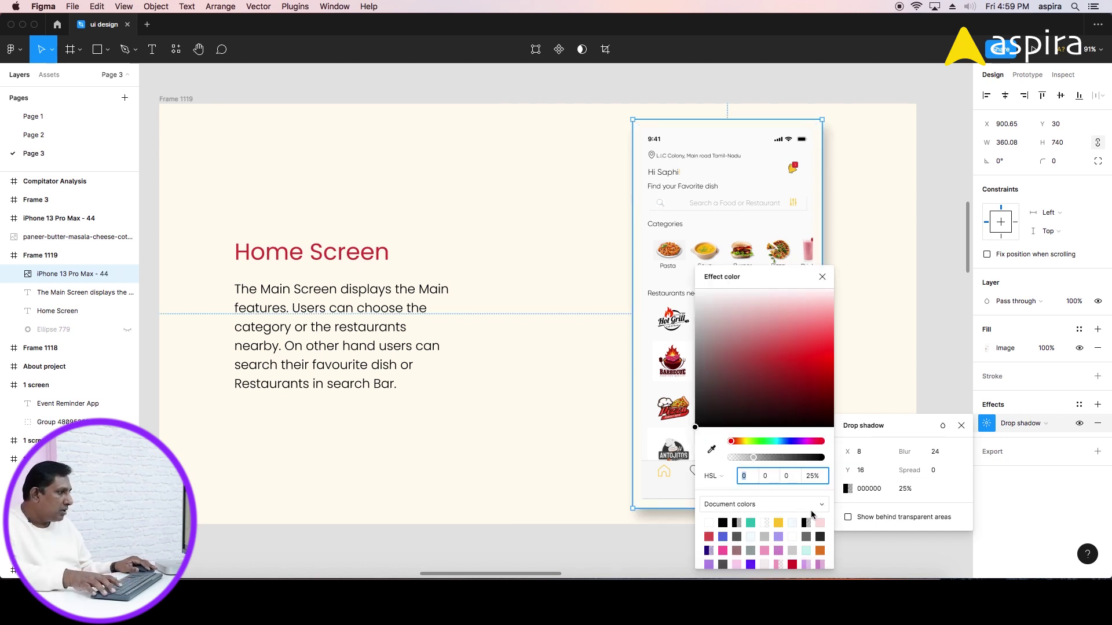
pyautogui.click(778, 523)
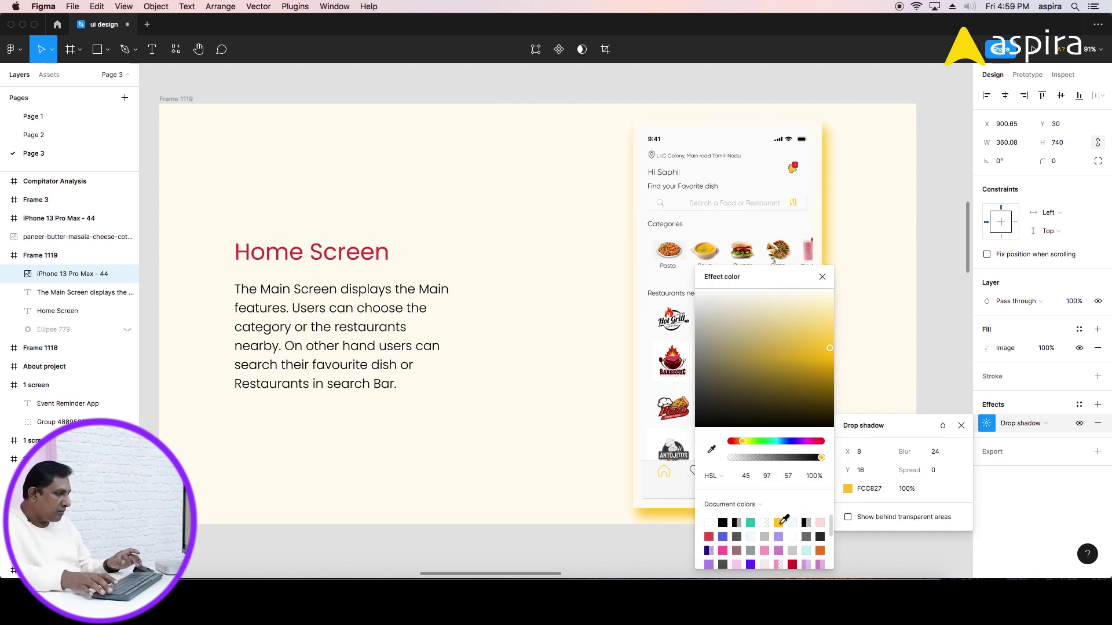
pyautogui.click(822, 277)
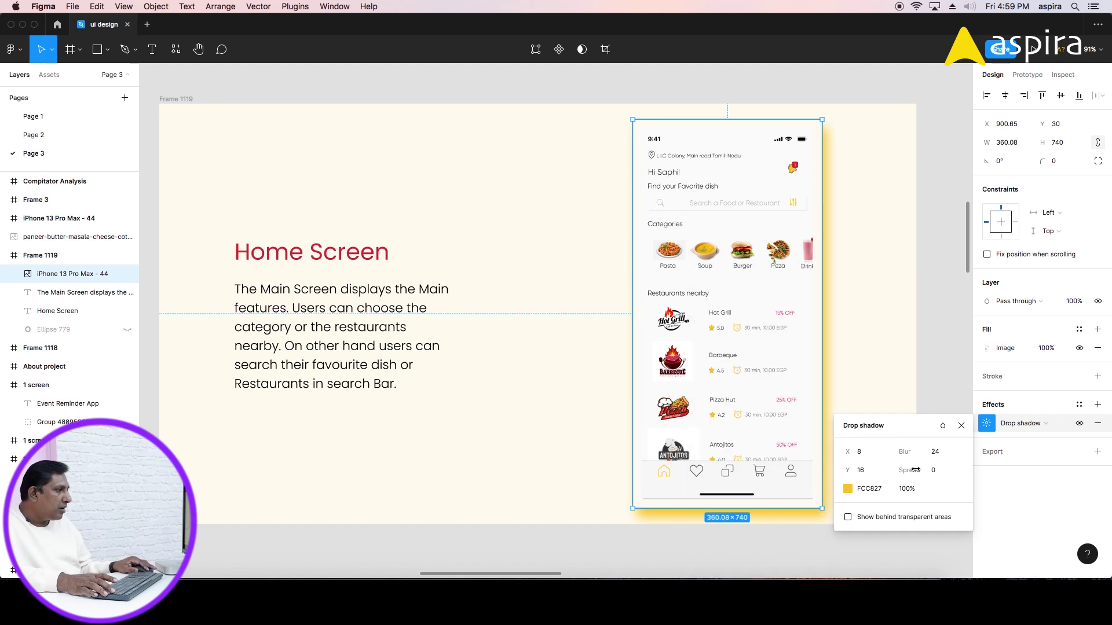
pyautogui.click(916, 493)
pyautogui.write('5')
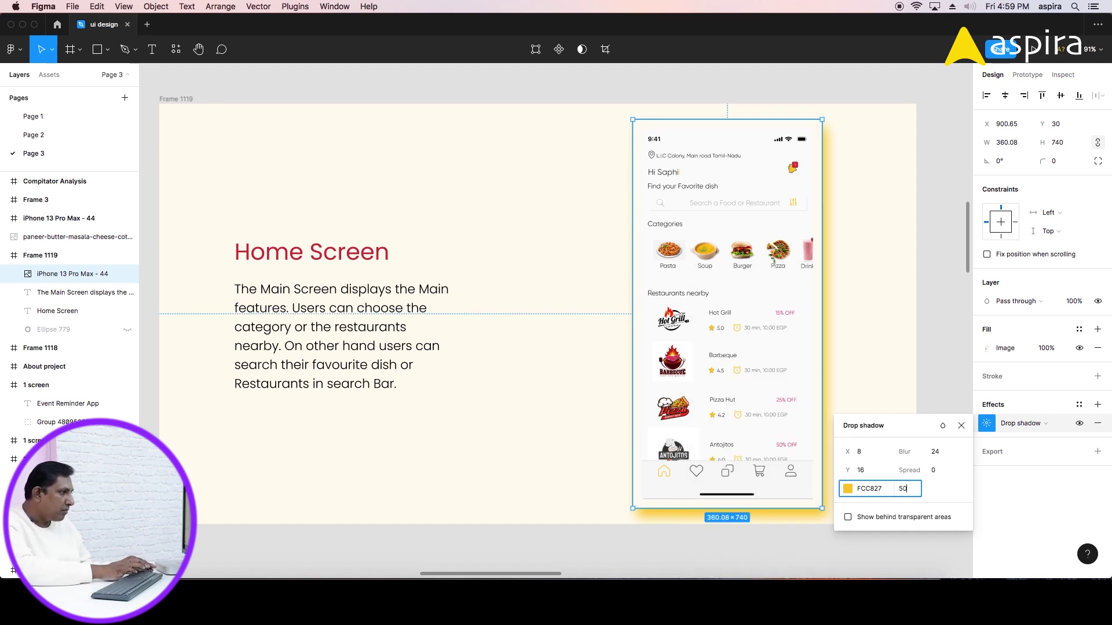
pyautogui.press('Return')
# Make the shadow a more saturated yellow and lower its opacity to 40%.
pyautogui.click(848, 489)
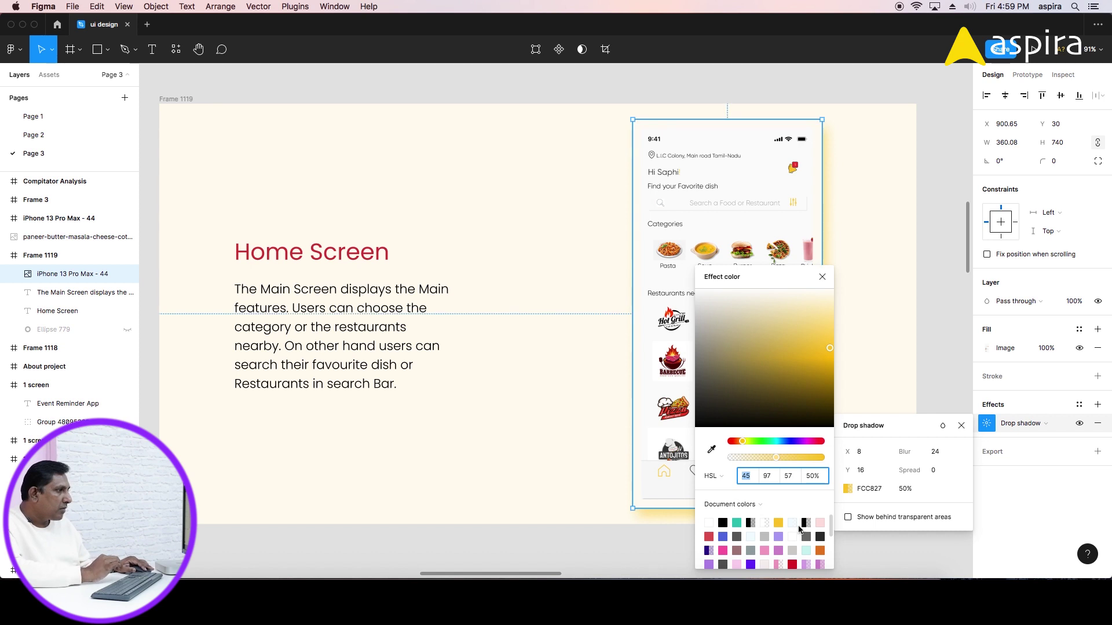
pyautogui.moveTo(829, 351); pyautogui.dragTo(841, 371)
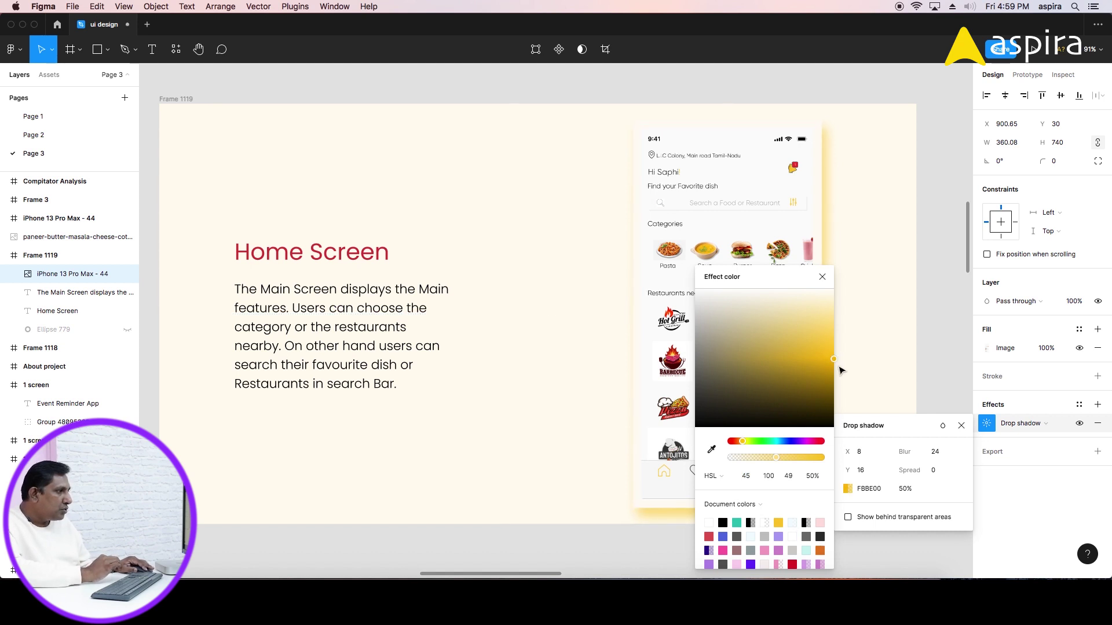
pyautogui.click(823, 277)
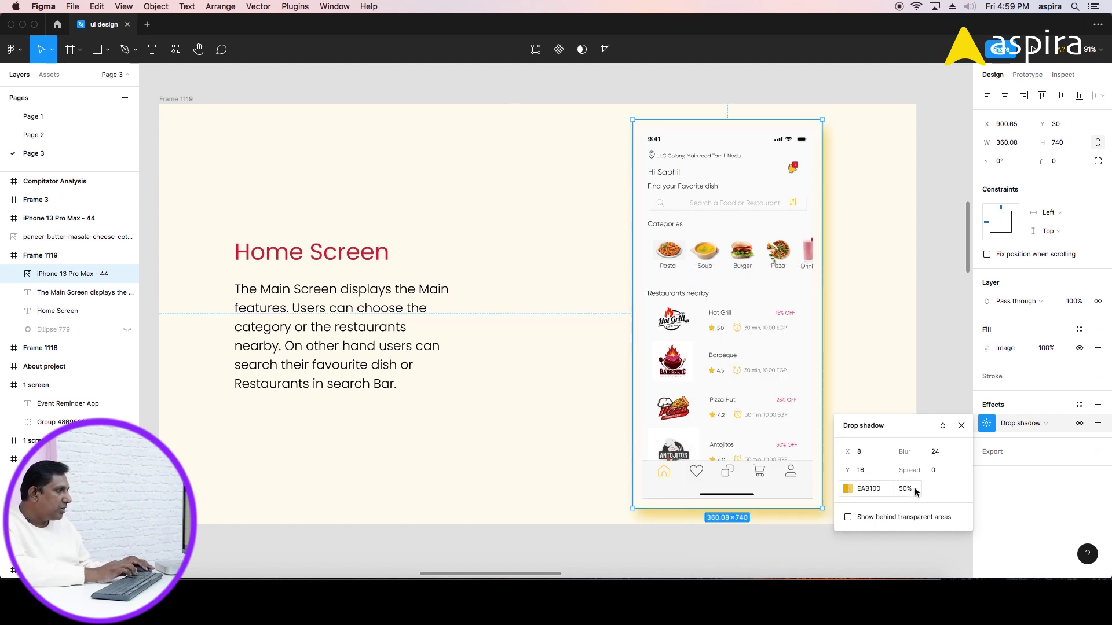
pyautogui.click(905, 489)
pyautogui.write('40')
pyautogui.press('Return')
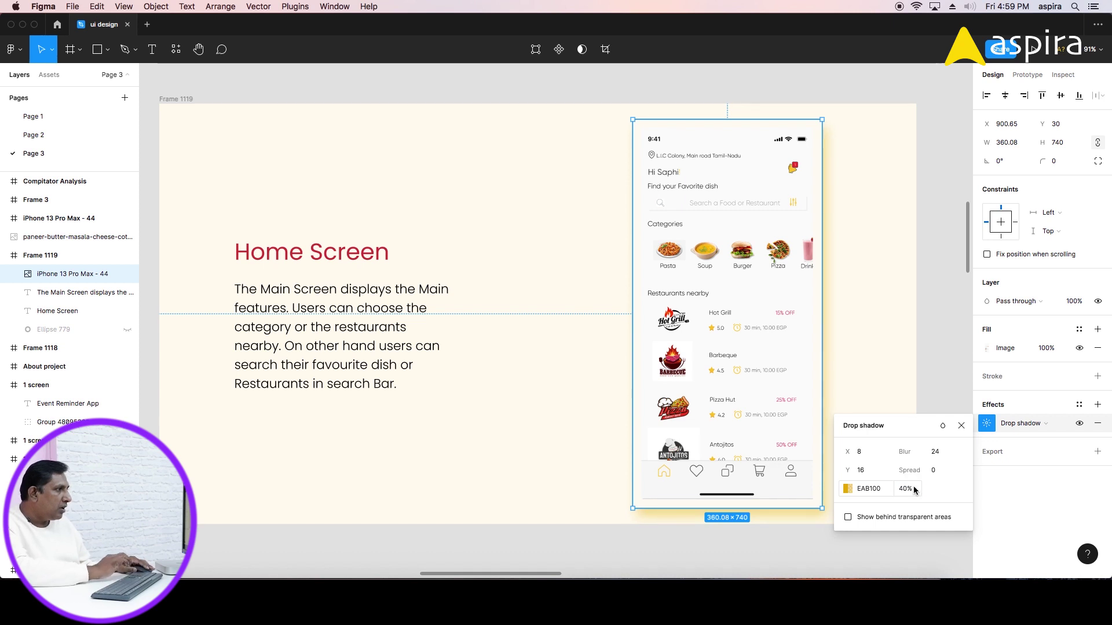
pyautogui.press('Escape')
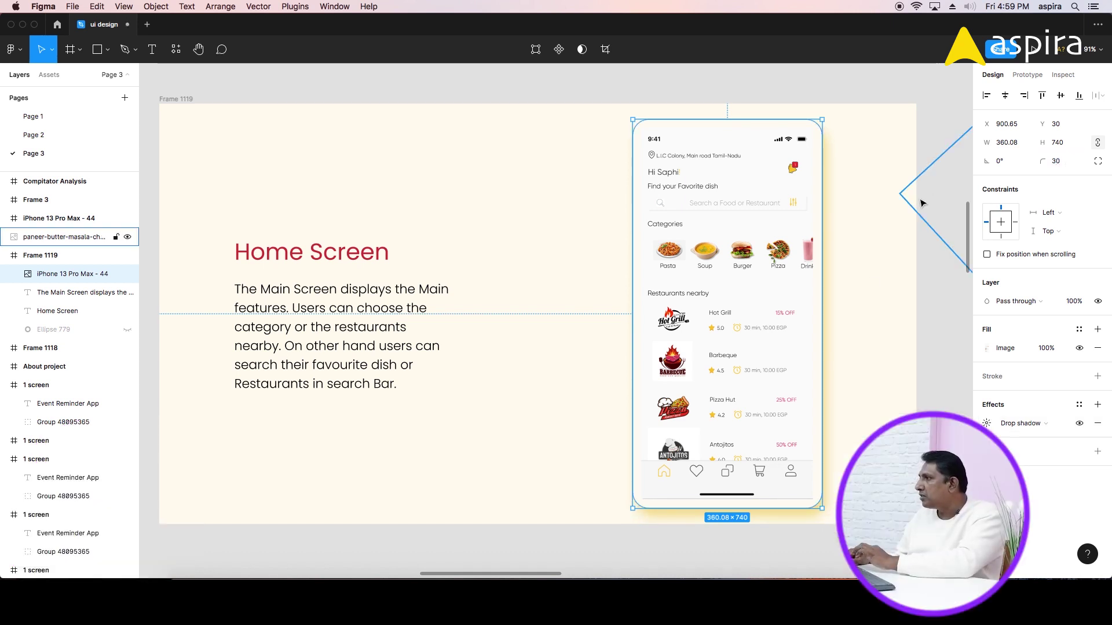
pyautogui.click(901, 124)
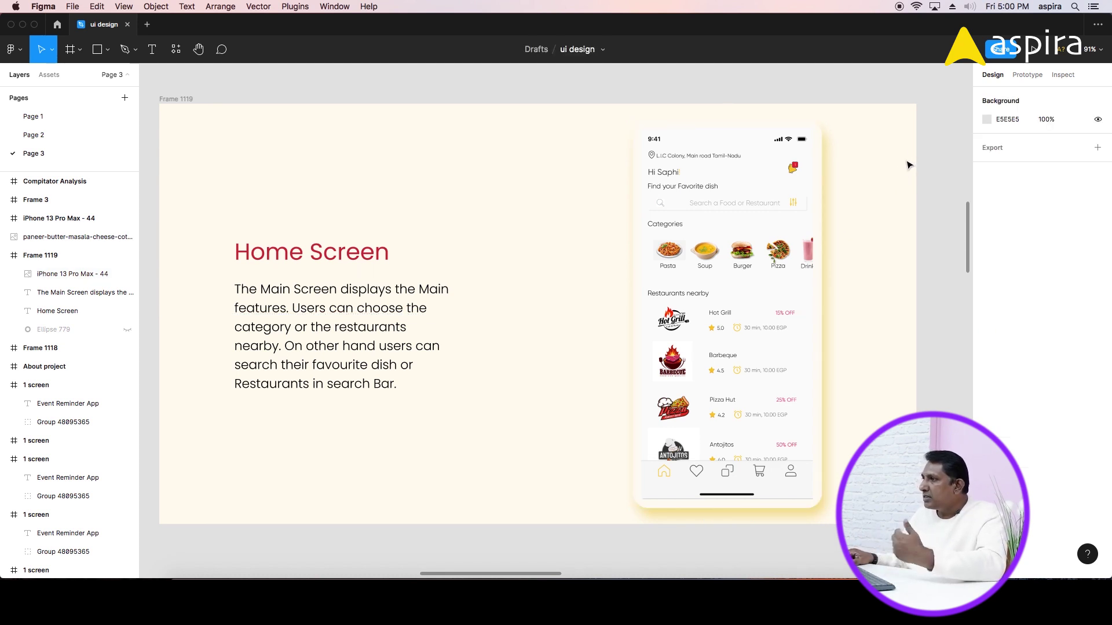
pyautogui.click(350, 323)
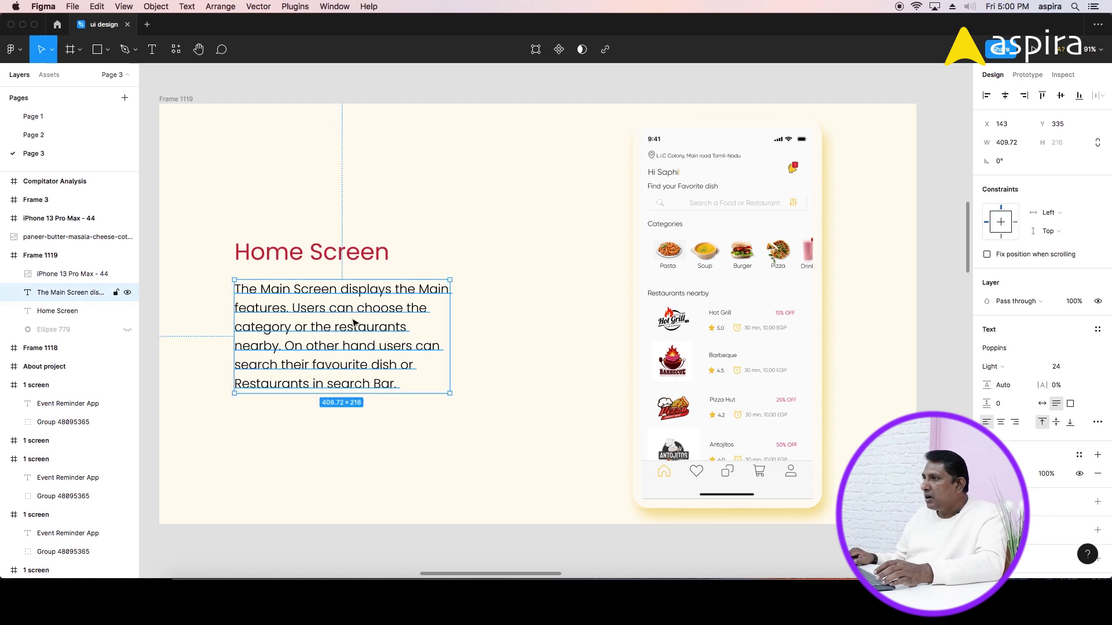
pyautogui.click(1073, 365)
# Set the description font size to 22 and the heading to 40.
pyautogui.write('22')
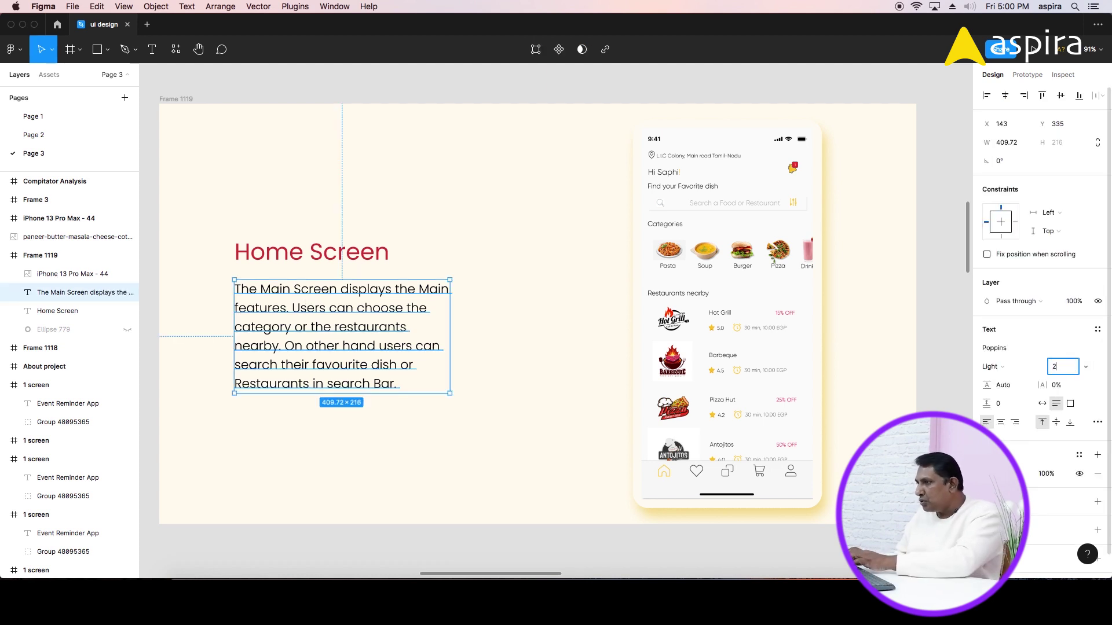
pyautogui.press('Return')
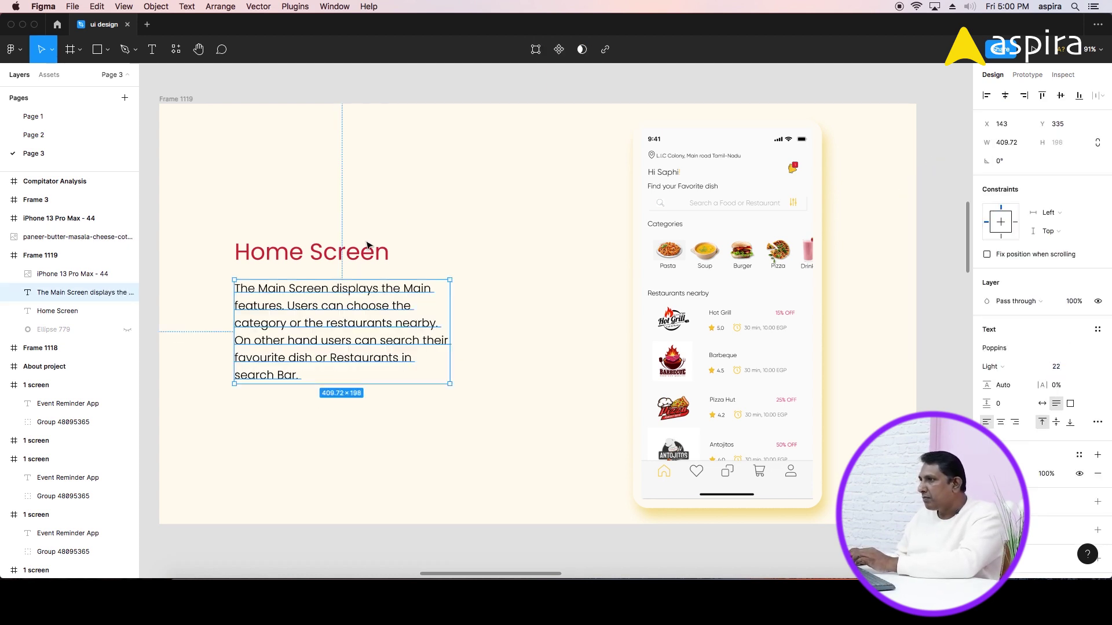
pyautogui.click(313, 253)
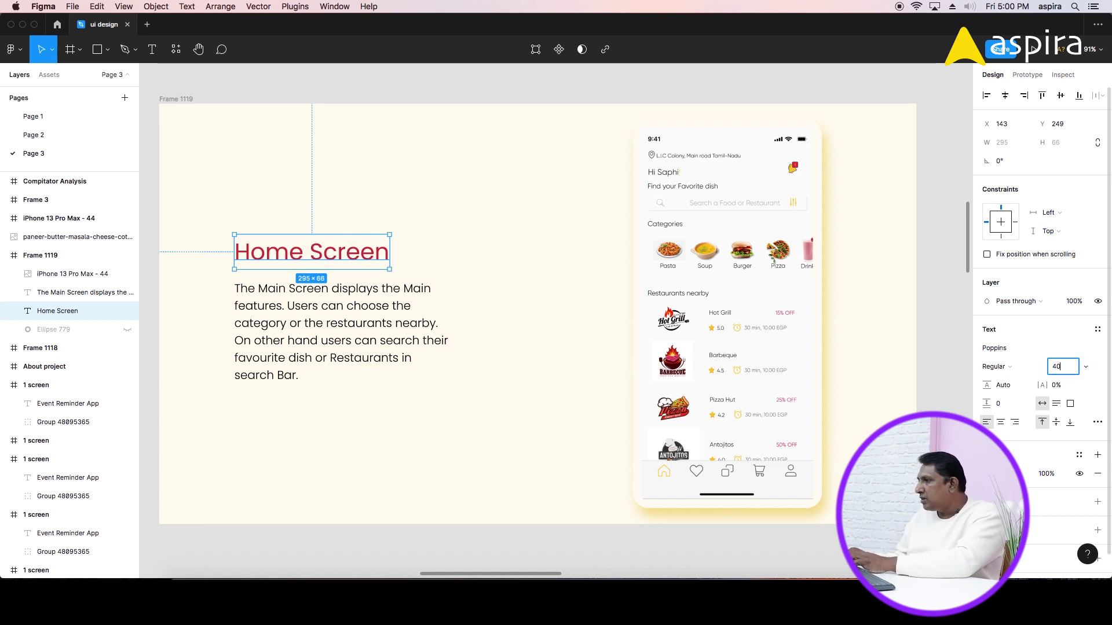
pyautogui.press('Return')
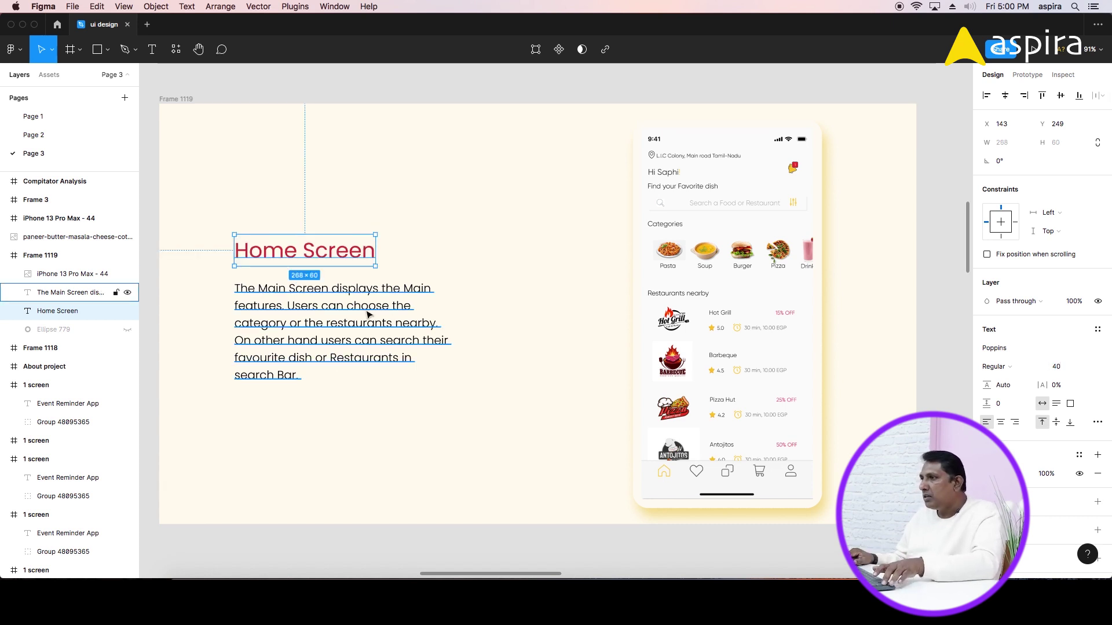
# Set the vertical gap between heading and description to 16.
pyautogui.keyDown('shift'); pyautogui.click(368, 315); pyautogui.keyUp('shift')
pyautogui.click(1014, 180)
pyautogui.write('20')
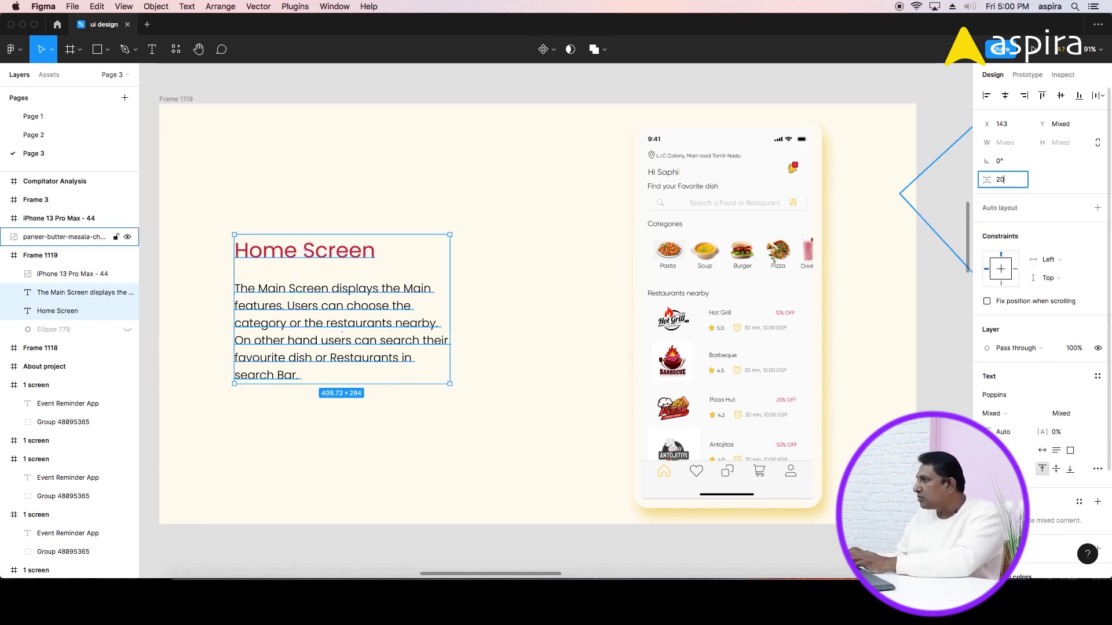
pyautogui.press('Return')
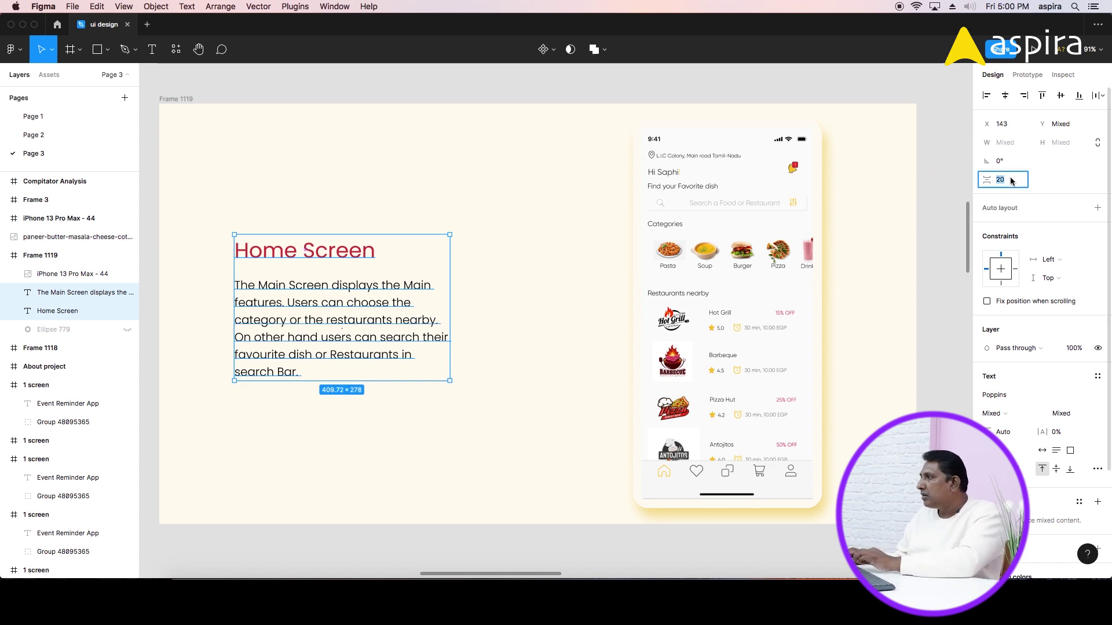
pyautogui.write('16')
pyautogui.press('Return')
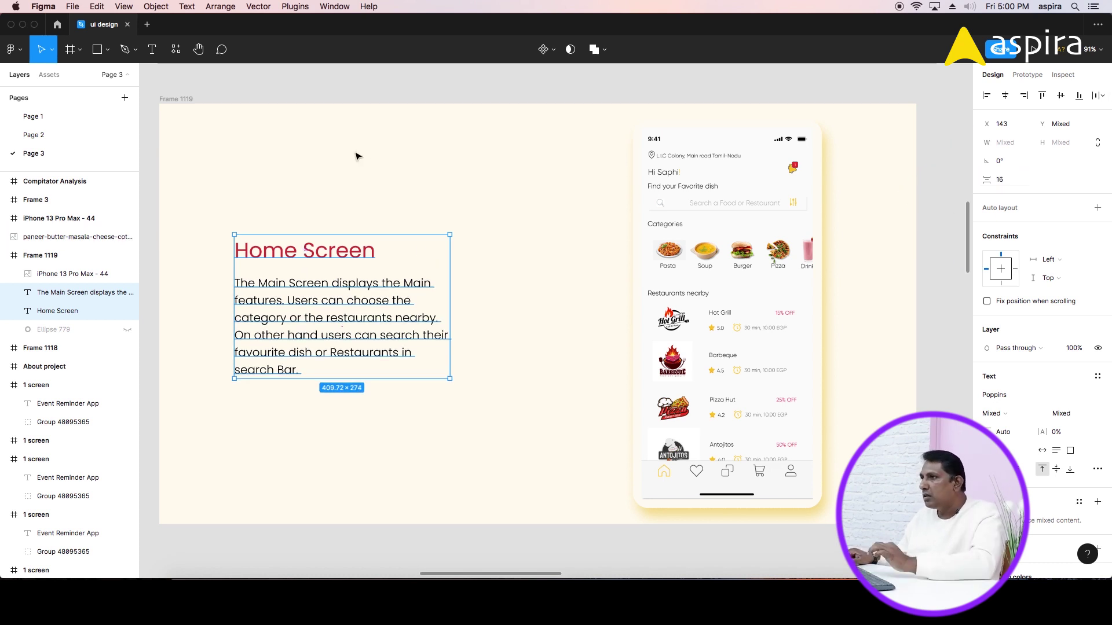
pyautogui.click(353, 170)
pyautogui.click(342, 311)
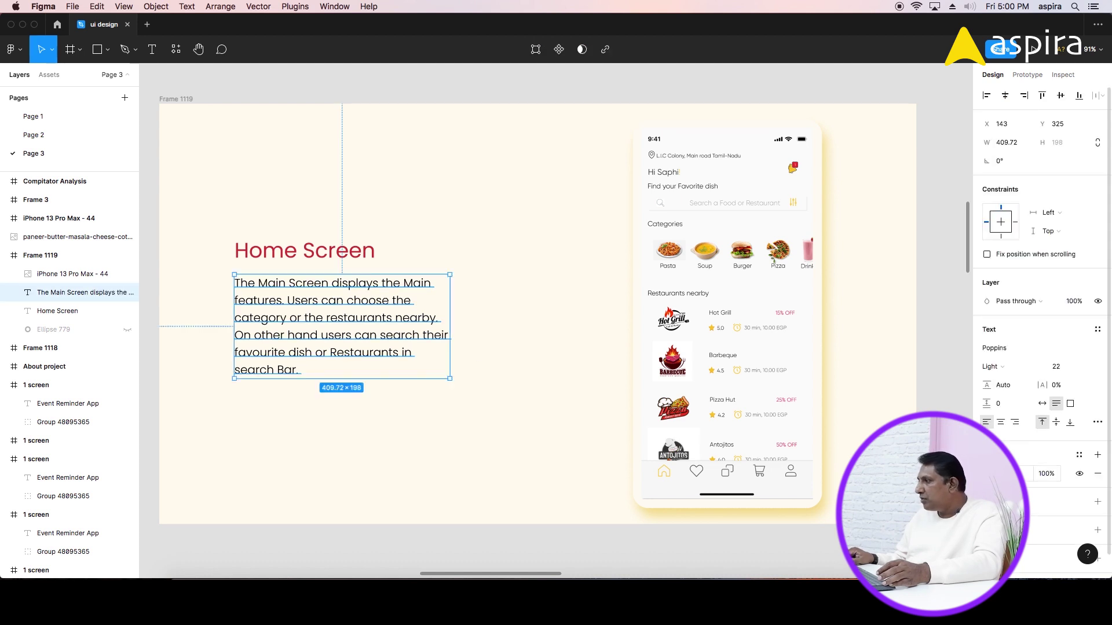
# Recolour the description text from black to a softer warm grey-brown.
pyautogui.click(985, 473)
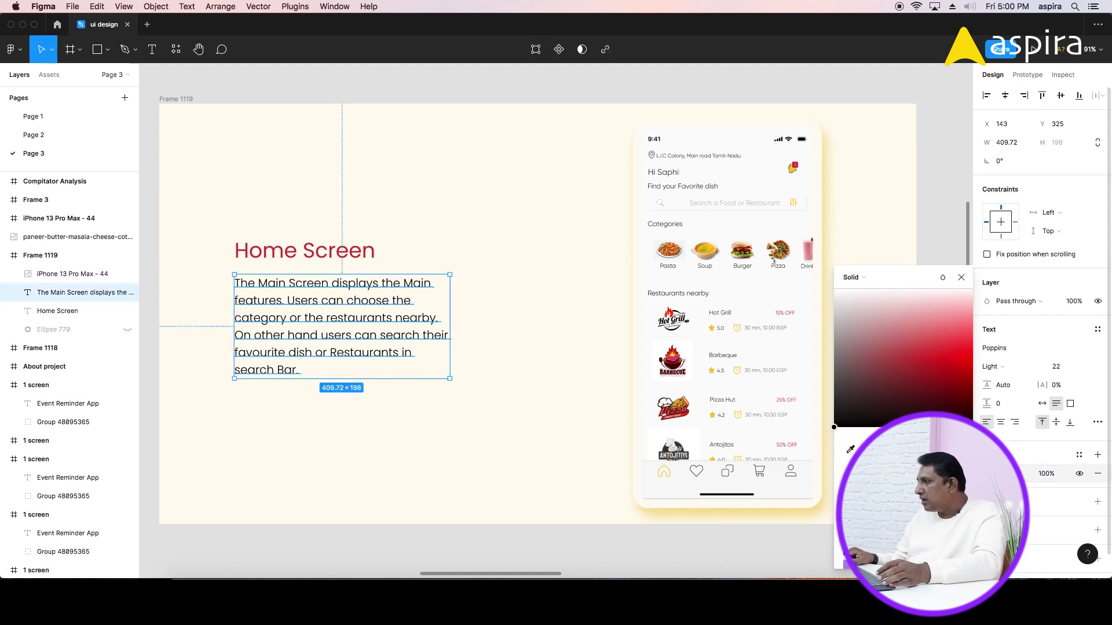
pyautogui.hotkey('ctrl', 'v')
pyautogui.click(889, 392)
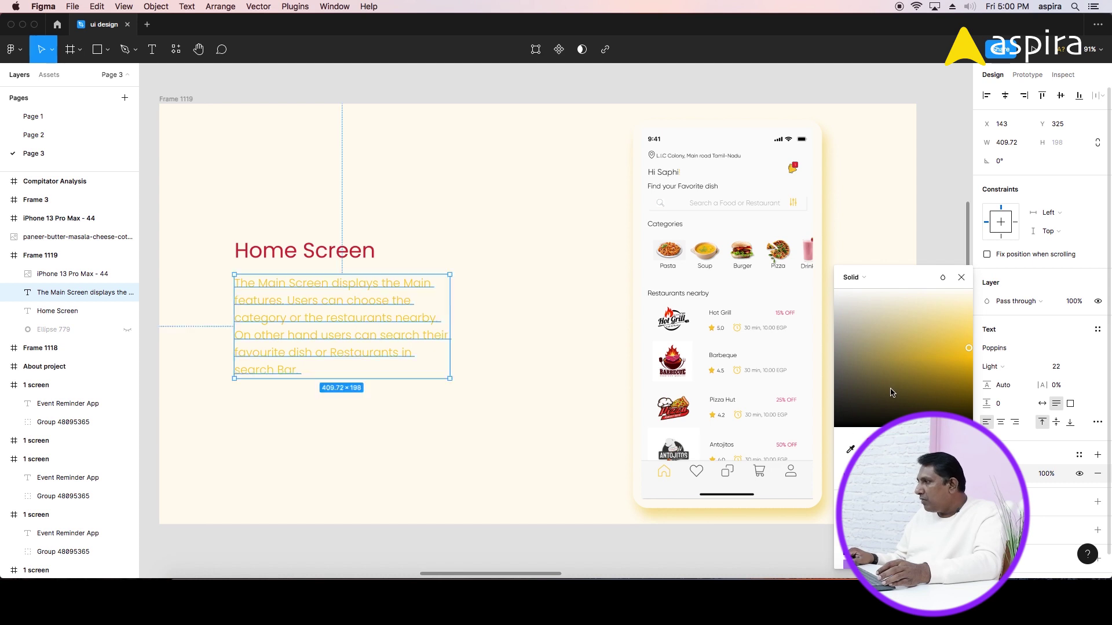
pyautogui.moveTo(883, 396); pyautogui.dragTo(882, 368)
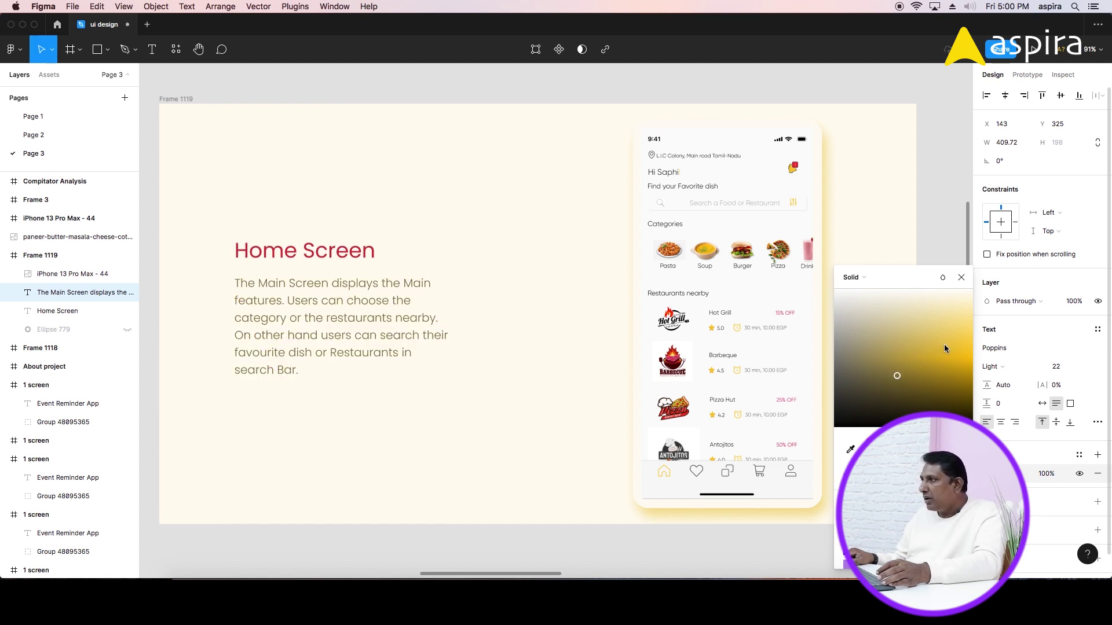
pyautogui.click(962, 279)
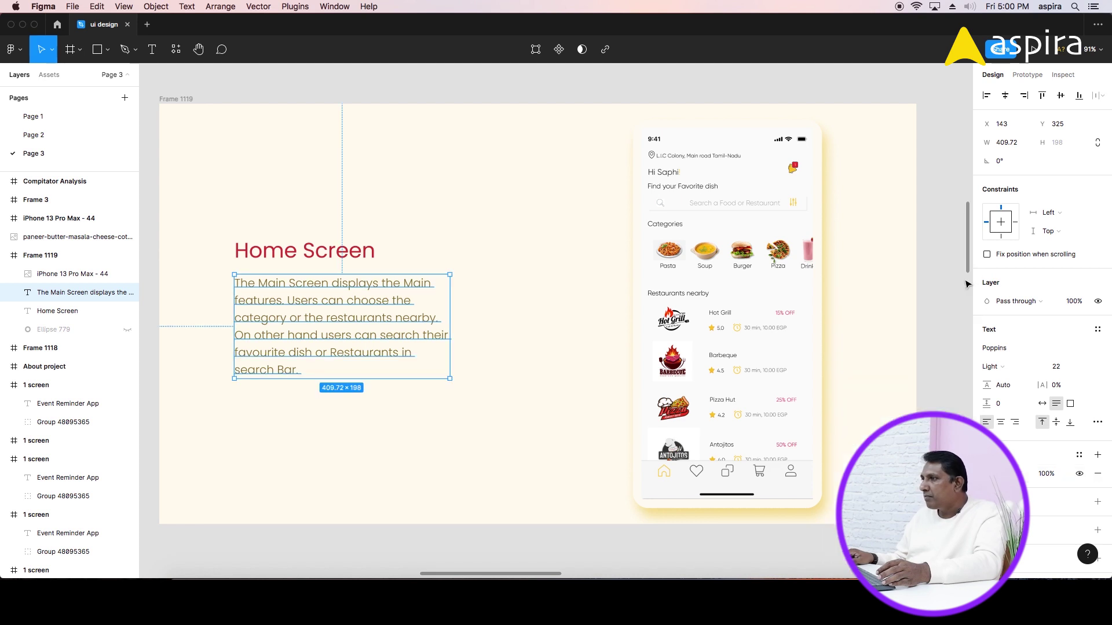
pyautogui.click(437, 235)
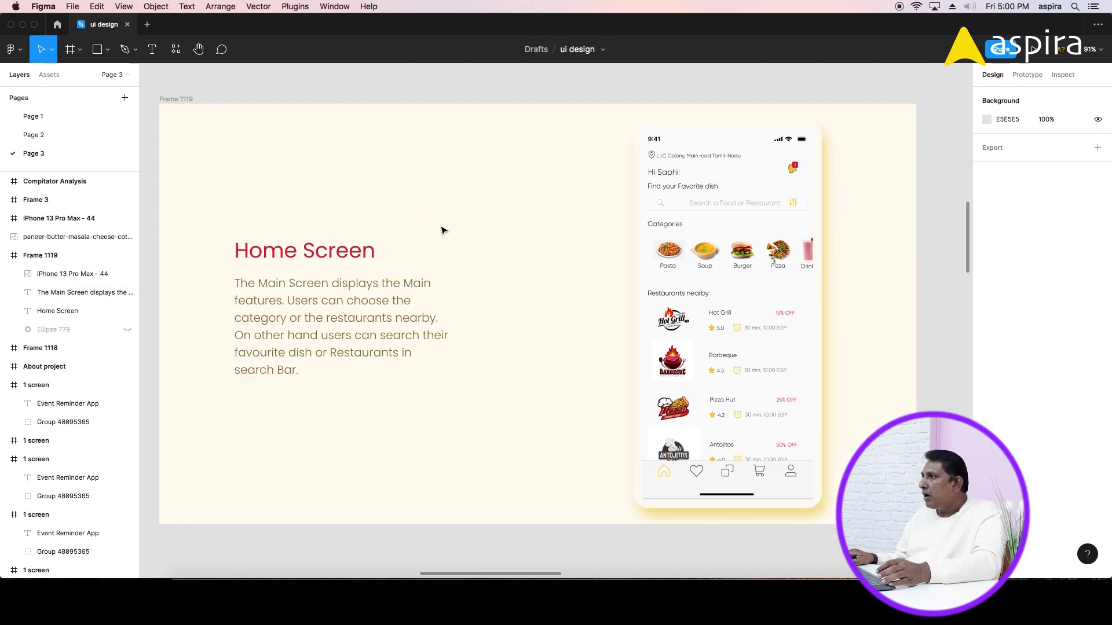
# Pan across the canvas past the yellow reference design until Frame 1119 is fully visible.
pyautogui.moveTo(241, 191)
pyautogui.mouseDown()
pyautogui.moveTo(455, 208)
pyautogui.moveTo(771, 174)
pyautogui.mouseUp()
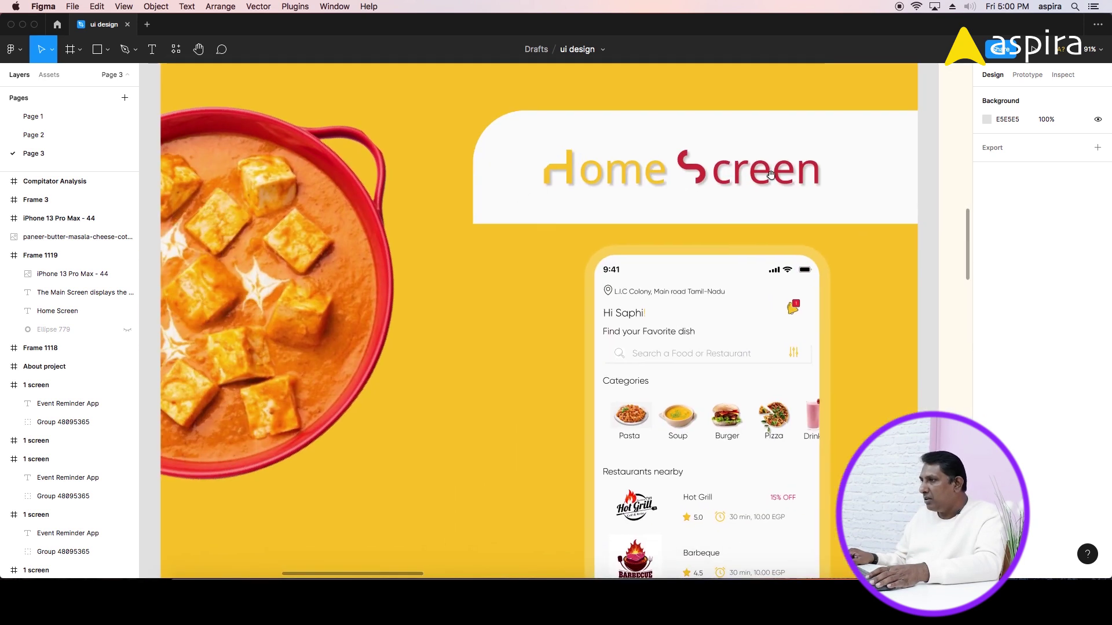
pyautogui.scroll(-4, 767, 171)
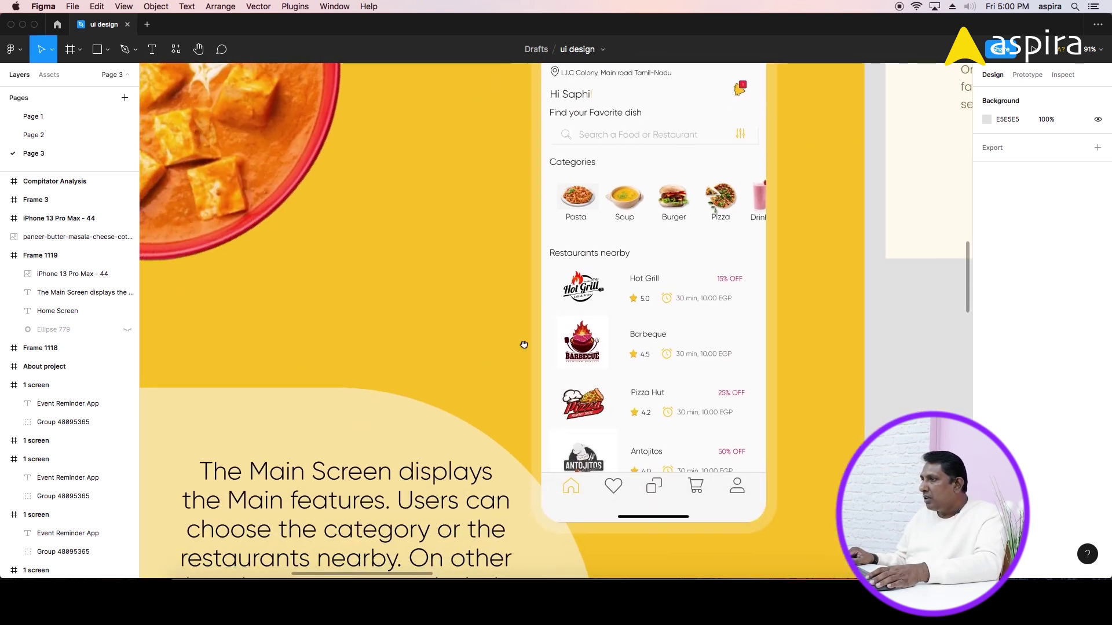
pyautogui.scroll(-4, 524, 345)
pyautogui.scroll(3, 523, 345)
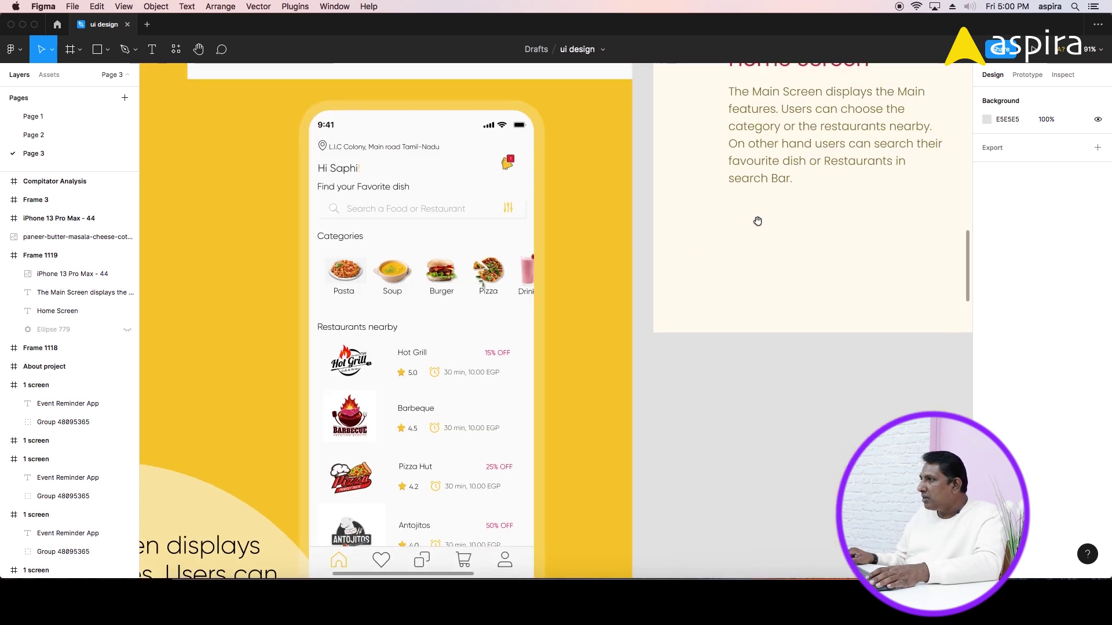
pyautogui.hscroll(4, 753, 228)
pyautogui.scroll(2, 753, 228)
pyautogui.moveTo(744, 238)
pyautogui.mouseDown()
pyautogui.moveTo(546, 308)
pyautogui.moveTo(556, 318)
pyautogui.moveTo(509, 325)
pyautogui.mouseUp()
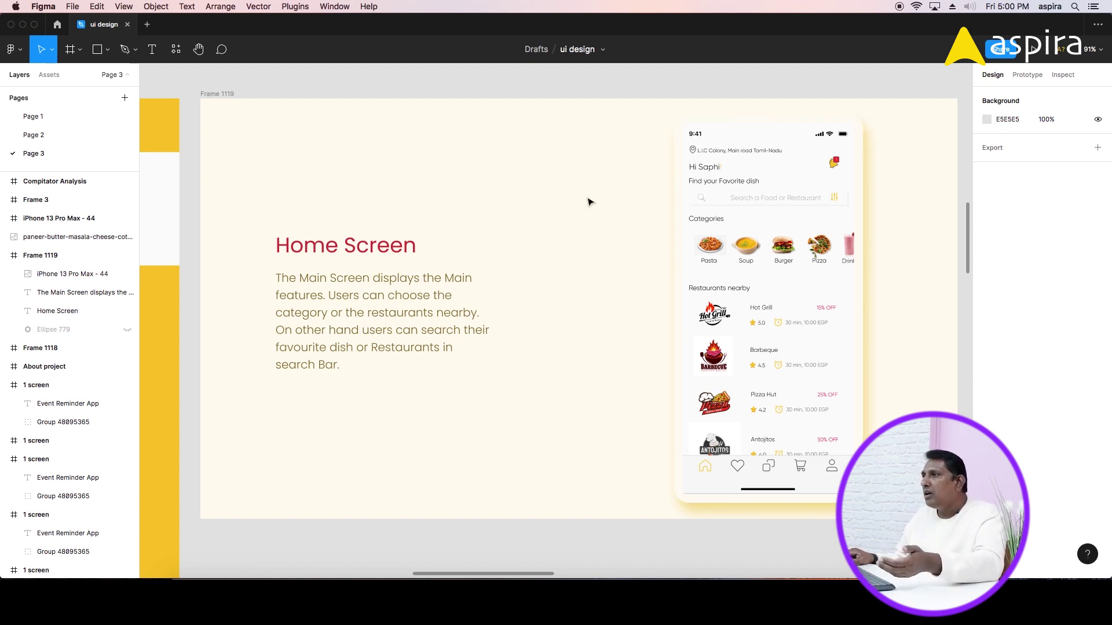
# Duplicate the Home Screen banner and drag the paneer dish image into the copy.
pyautogui.click(232, 95)
pyautogui.press('super+d')
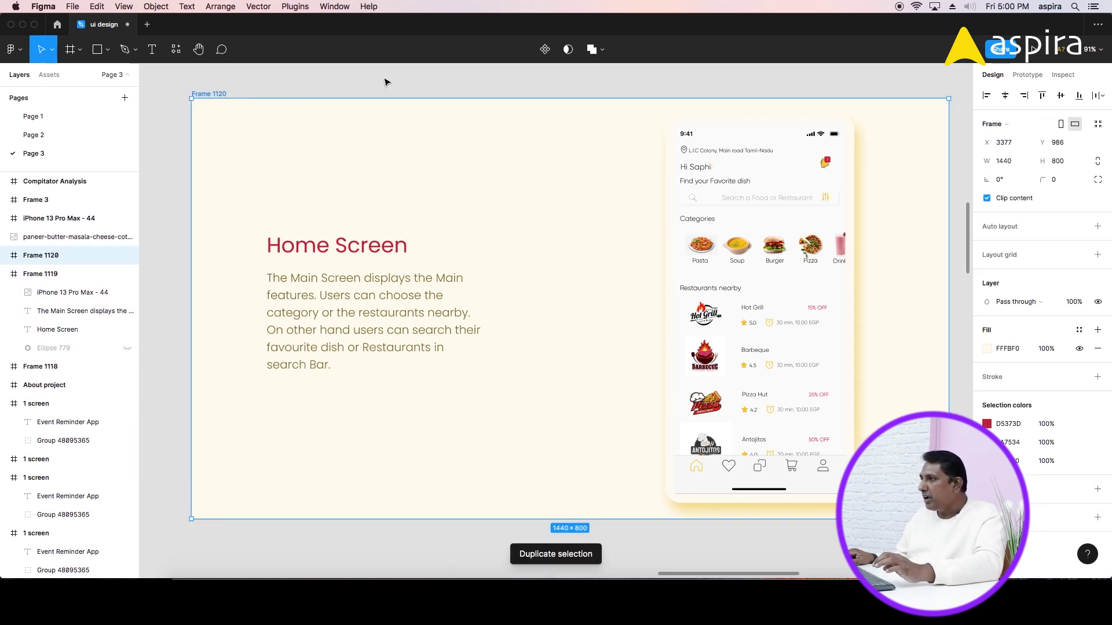
pyautogui.moveTo(207, 243); pyautogui.dragTo(581, 226)
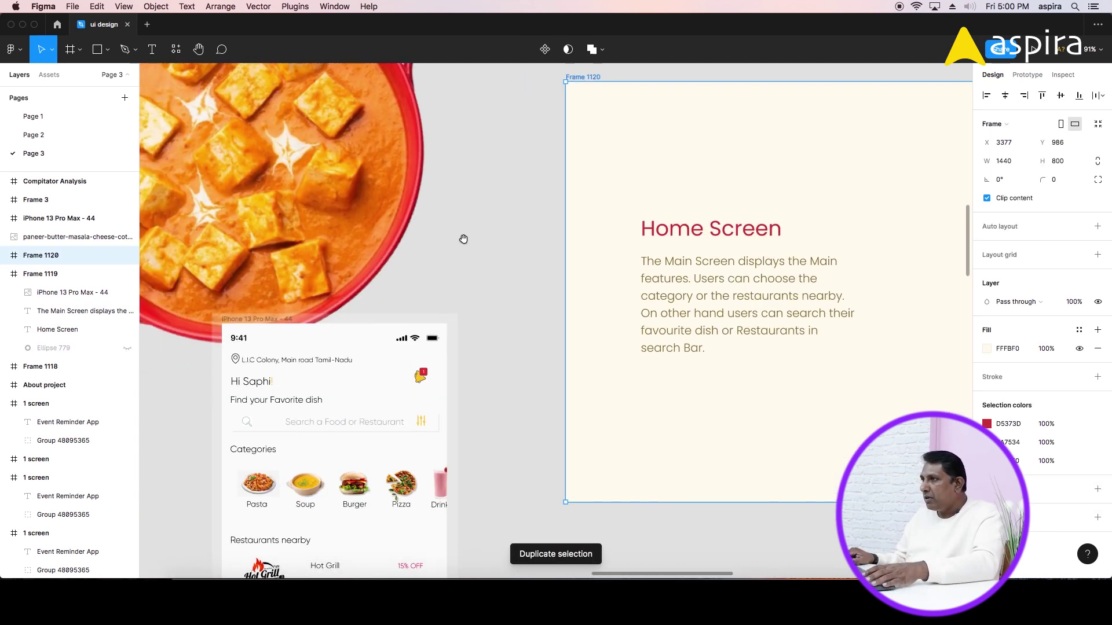
pyautogui.click(387, 223)
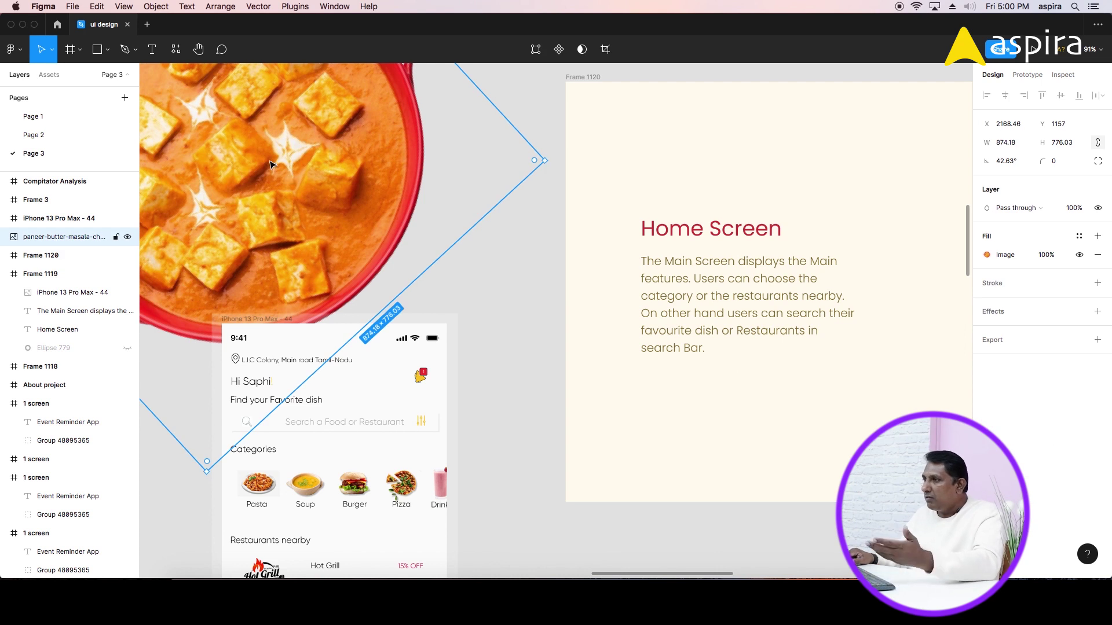
pyautogui.moveTo(291, 181); pyautogui.dragTo(815, 309)
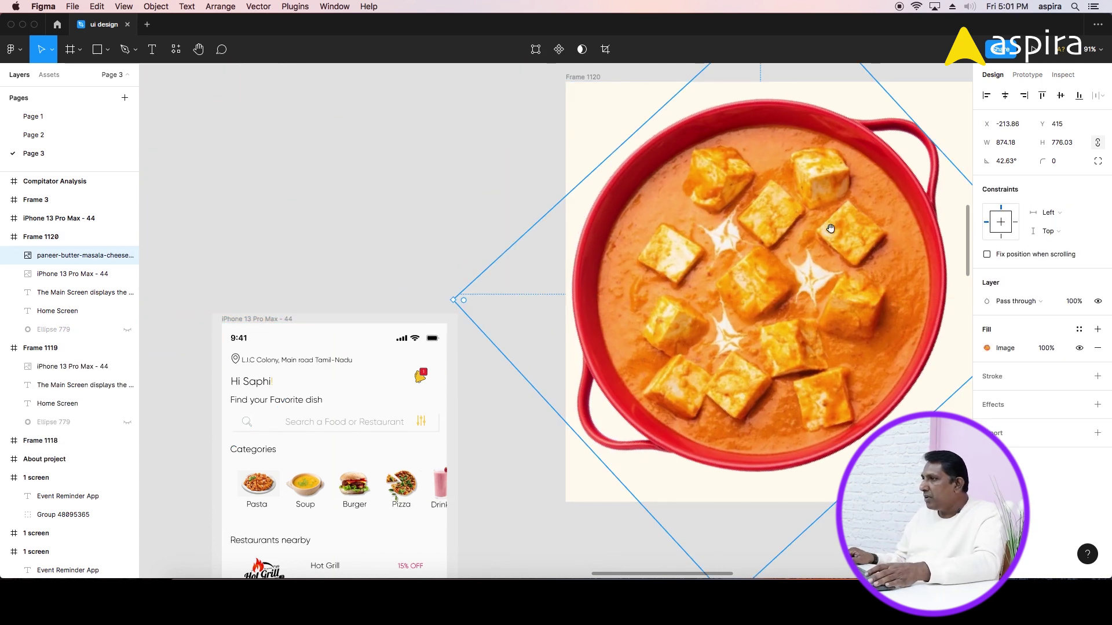
pyautogui.click(296, 314)
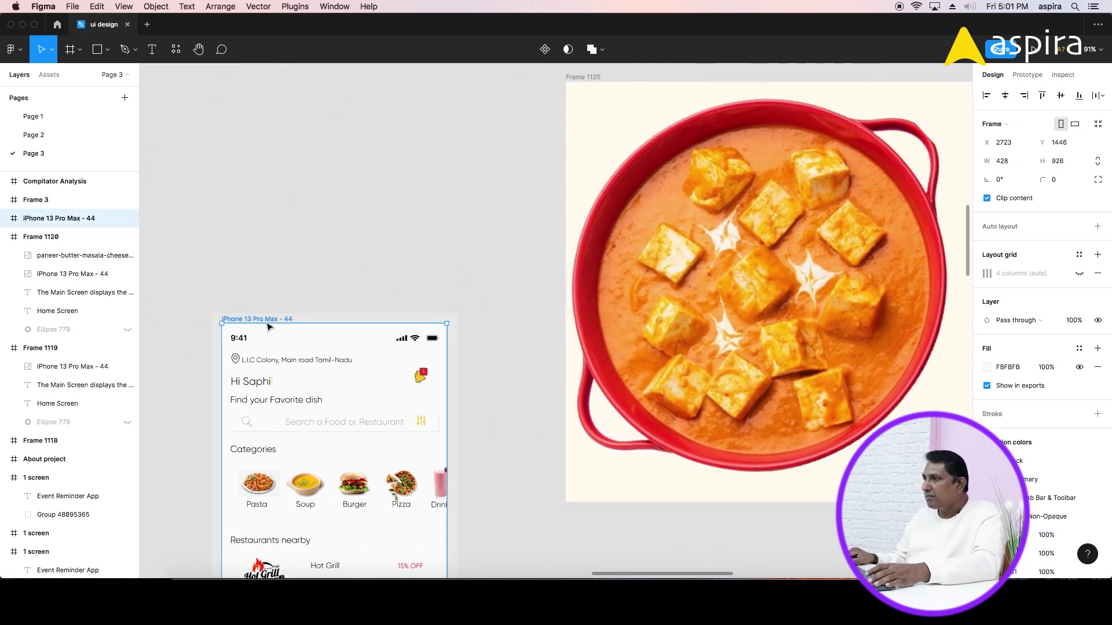
pyautogui.moveTo(295, 313); pyautogui.dragTo(247, 422)
pyautogui.moveTo(868, 243); pyautogui.dragTo(521, 237)
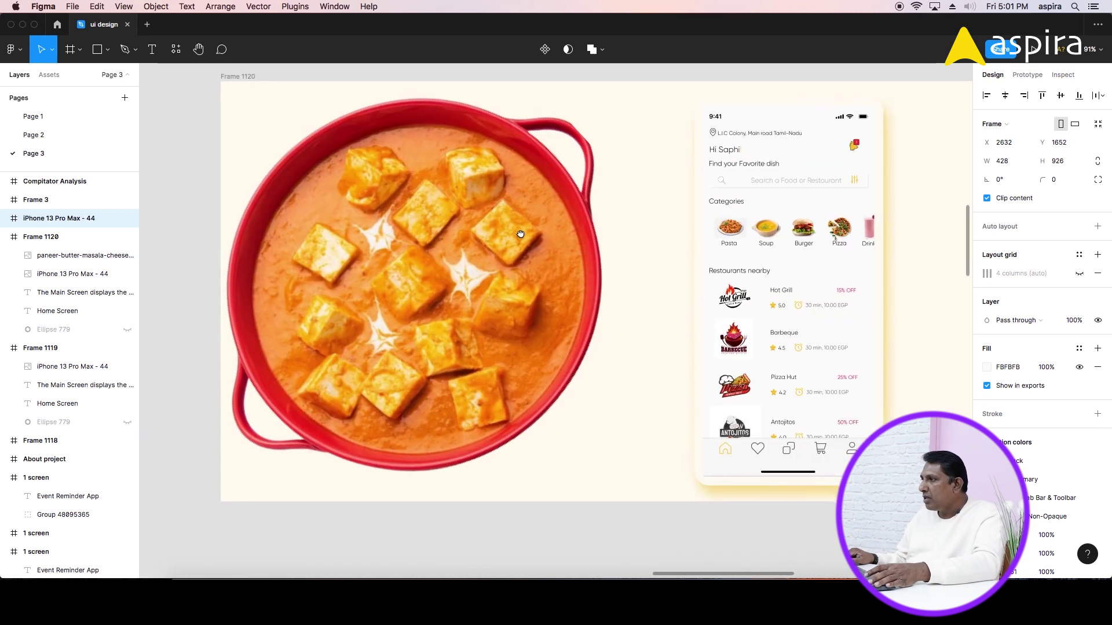
# Straighten the paneer image to 0°, shrink it to about 376×333, and place it behind the phone.
pyautogui.click(522, 237)
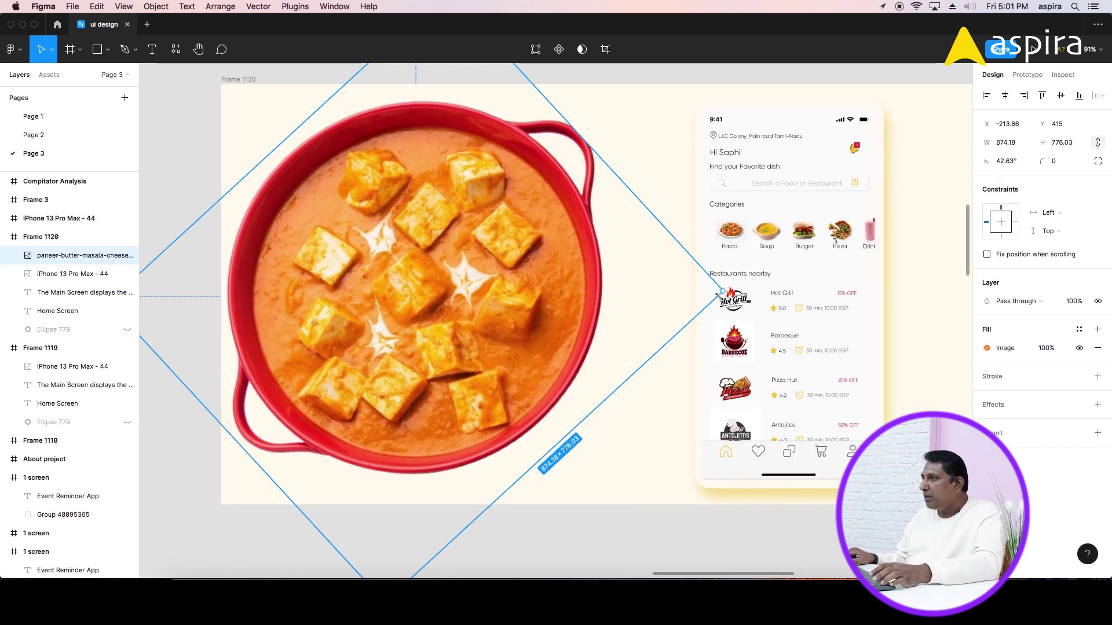
pyautogui.click(1006, 161)
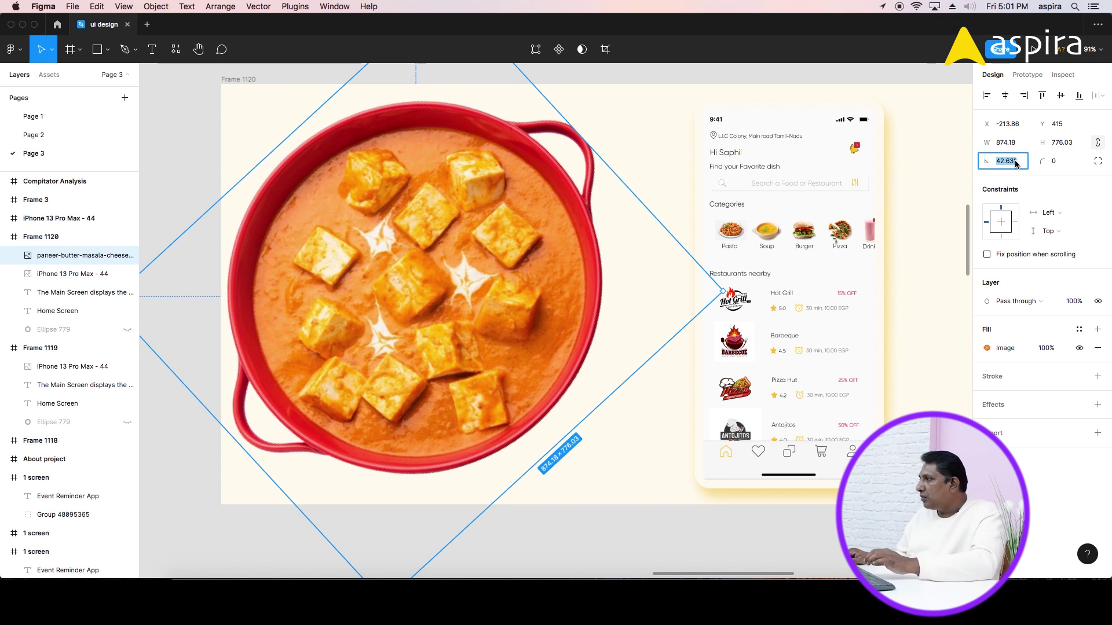
pyautogui.write('0')
pyautogui.press('Return')
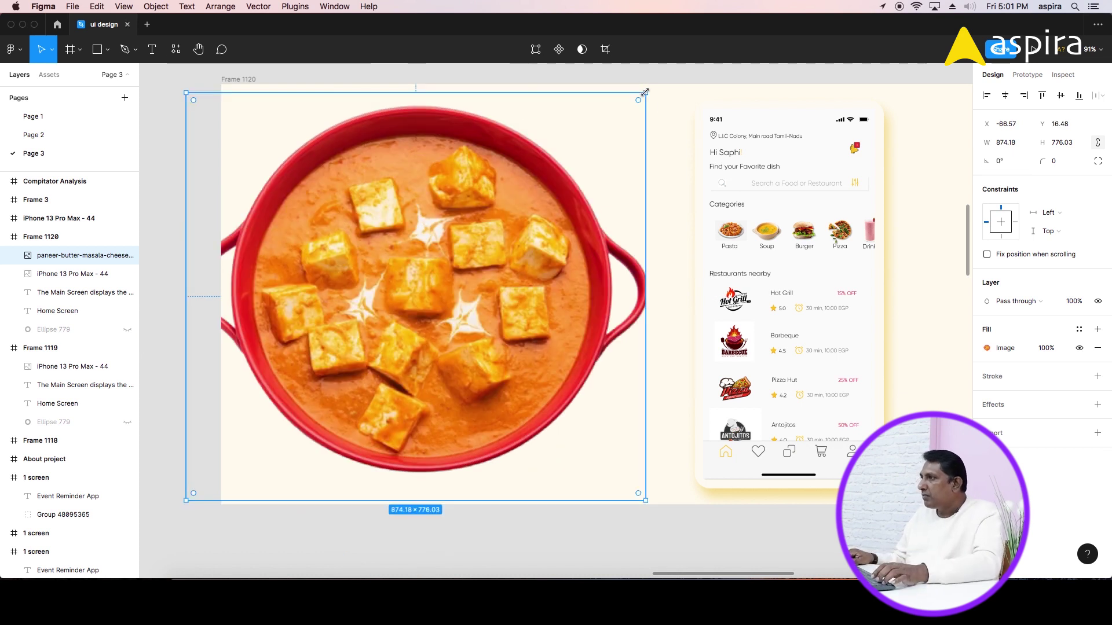
pyautogui.moveTo(646, 92); pyautogui.dragTo(429, 286)
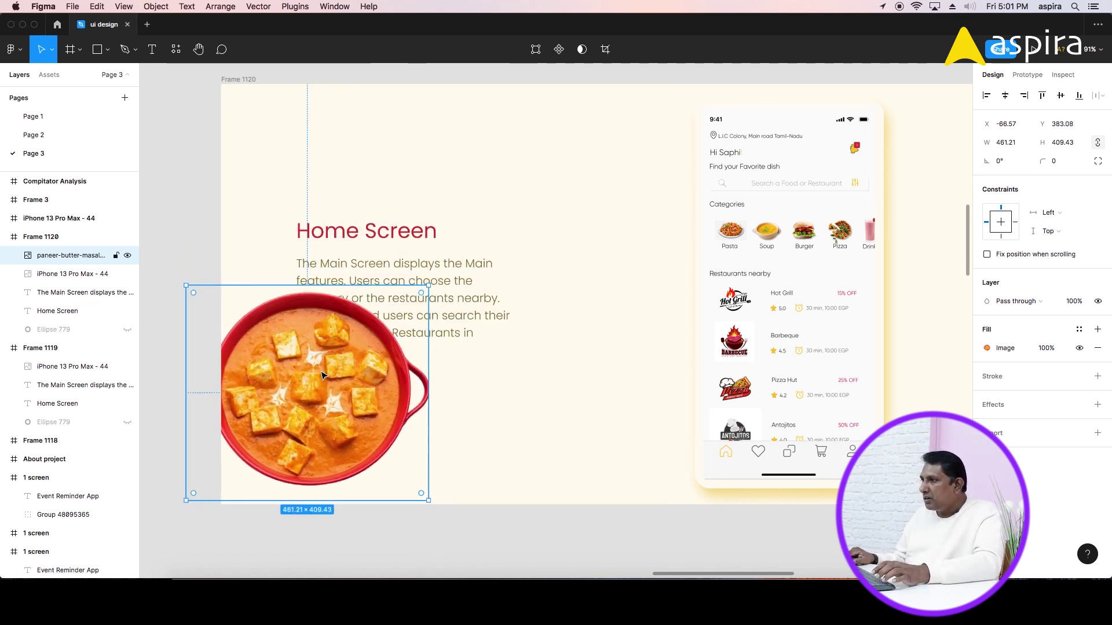
pyautogui.moveTo(323, 376)
pyautogui.mouseDown()
pyautogui.moveTo(875, 329)
pyautogui.moveTo(874, 339)
pyautogui.mouseUp()
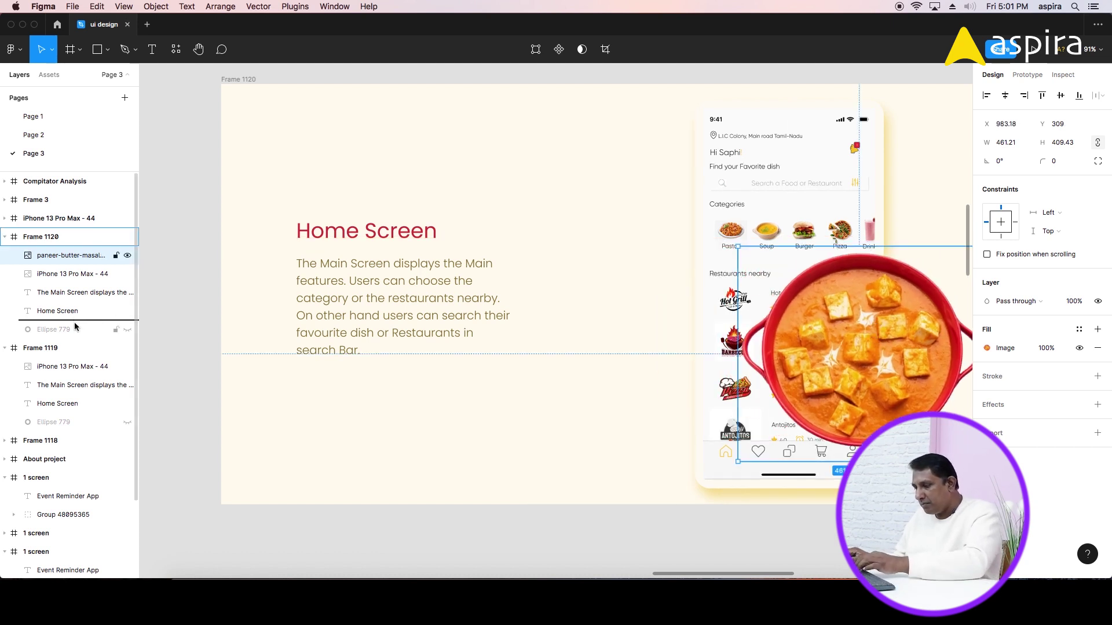
pyautogui.moveTo(75, 327); pyautogui.dragTo(75, 320)
pyautogui.hscroll(3, 578, 269)
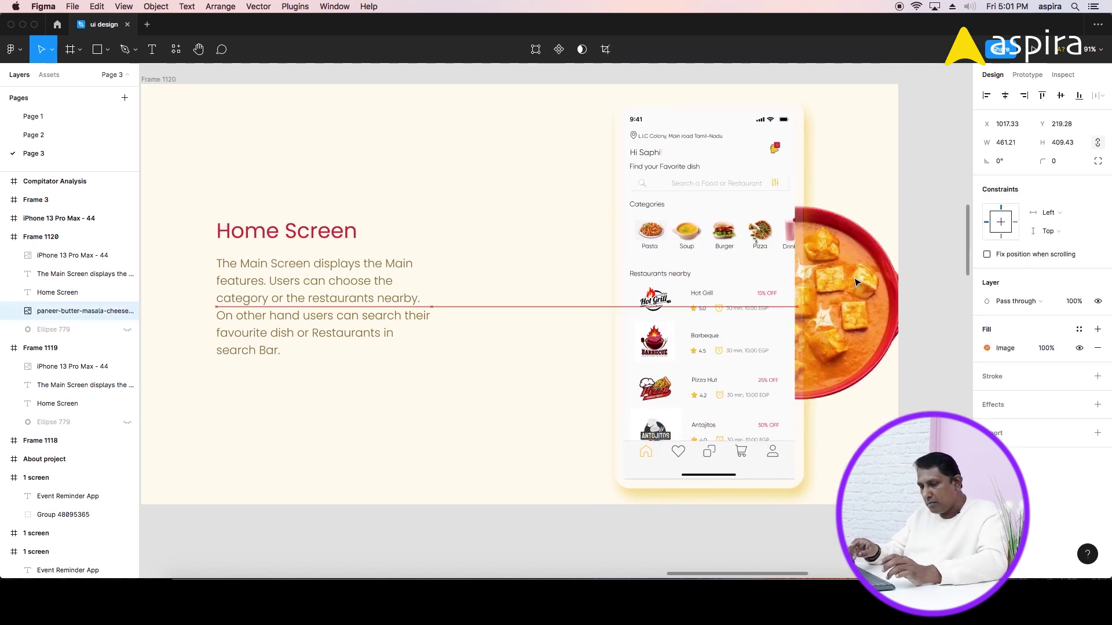
pyautogui.moveTo(856, 282)
pyautogui.mouseDown()
pyautogui.moveTo(850, 311)
pyautogui.moveTo(676, 302)
pyautogui.mouseUp()
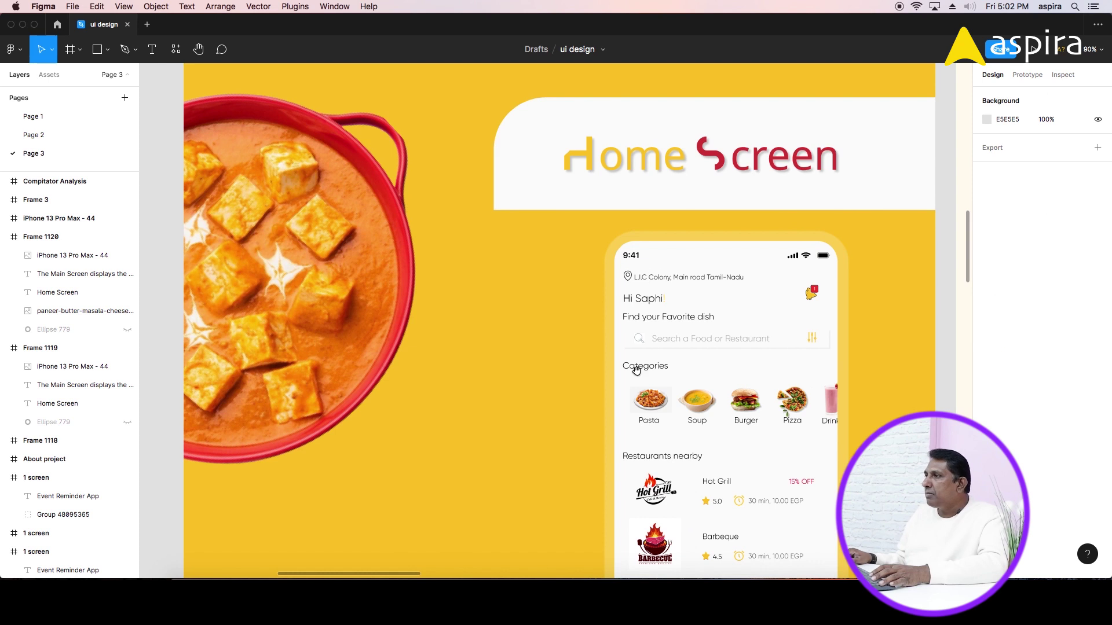
# Scroll and pan the canvas until the new Home Screen banner copy is in view.
pyautogui.scroll(-3, 636, 371)
pyautogui.scroll(-2, 621, 365)
pyautogui.scroll(-3, 607, 355)
pyautogui.scroll(-2, 580, 258)
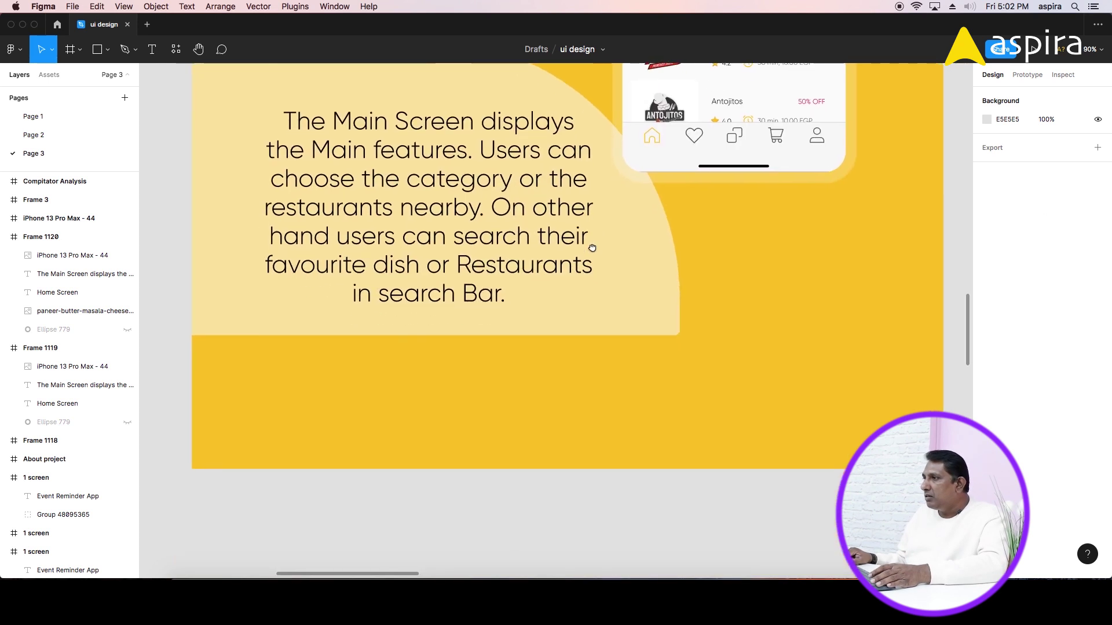
pyautogui.scroll(3, 585, 237)
pyautogui.scroll(3, 576, 226)
pyautogui.scroll(2, 568, 214)
pyautogui.hscroll(3, 562, 207)
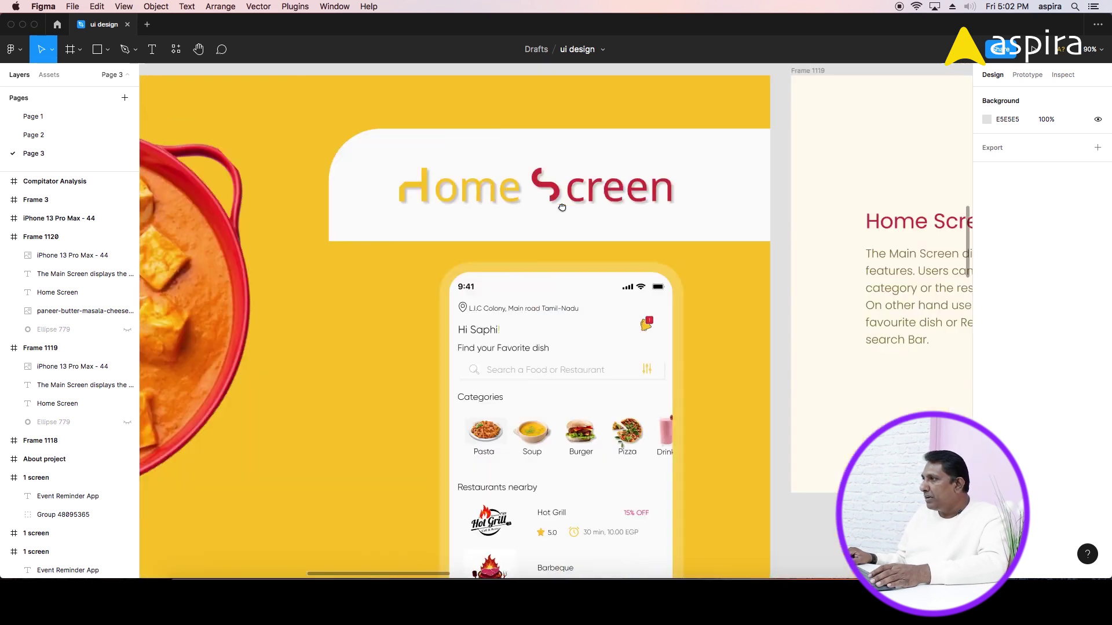
pyautogui.hscroll(1, 690, 229)
pyautogui.hscroll(3, 695, 225)
pyautogui.hscroll(5, 745, 224)
pyautogui.hscroll(4, 613, 253)
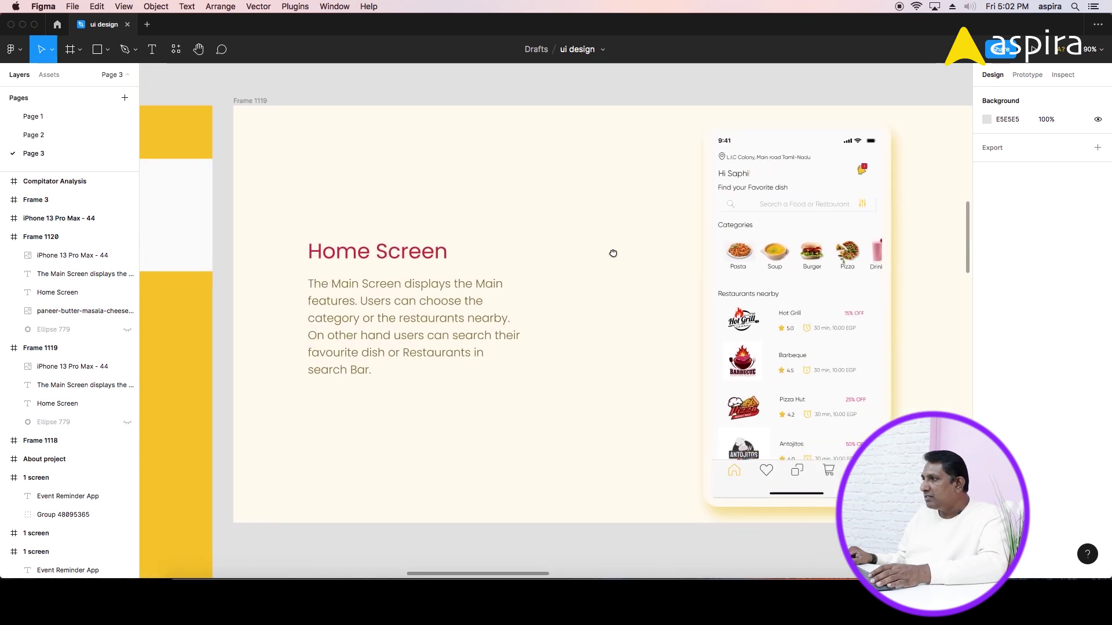
pyautogui.moveTo(613, 253); pyautogui.dragTo(622, 242)
pyautogui.hscroll(5, 788, 238)
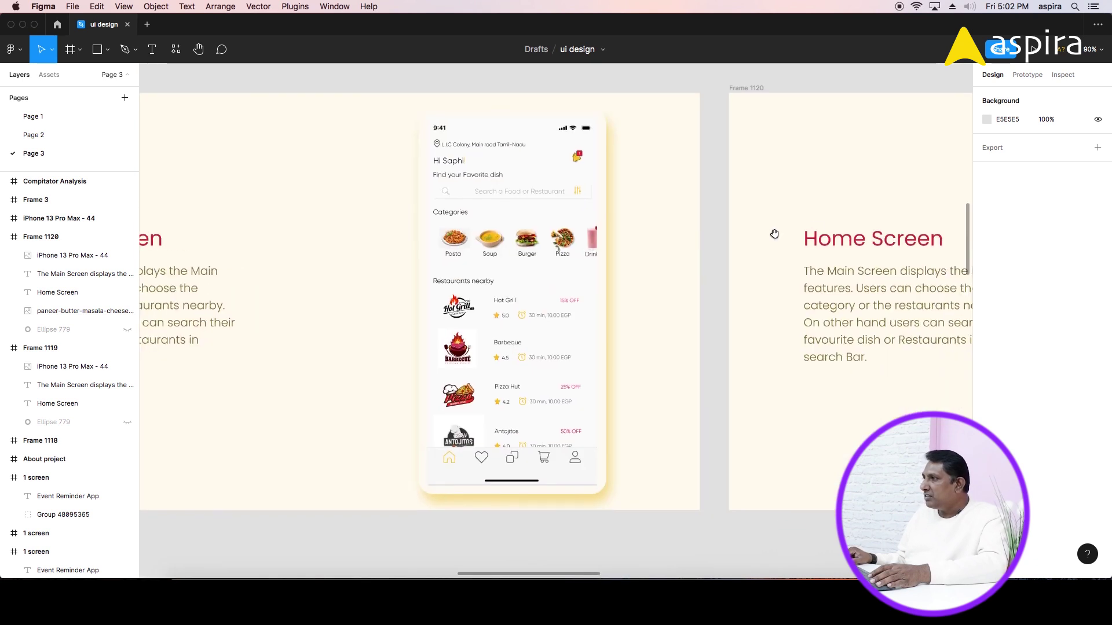
pyautogui.hscroll(6, 695, 221)
pyautogui.hscroll(3, 578, 199)
pyautogui.moveTo(578, 198)
pyautogui.mouseDown()
pyautogui.moveTo(601, 206)
pyautogui.moveTo(589, 210)
pyautogui.mouseUp()
# Select the whole Frame 1120 banner rather than the paneer image.
pyautogui.click(611, 289)
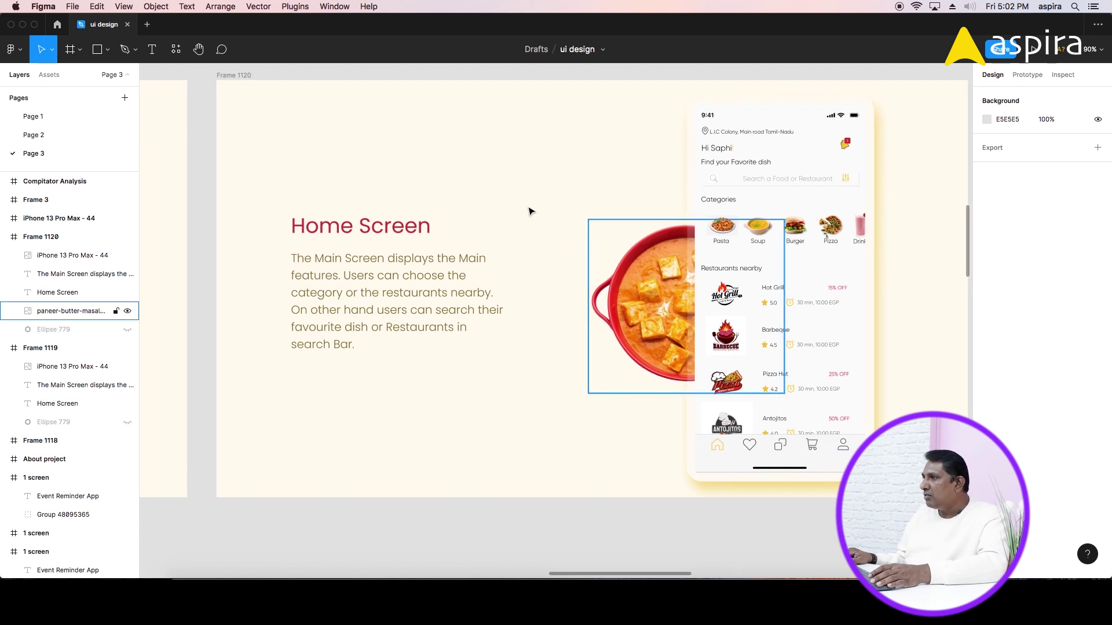
pyautogui.click(495, 192)
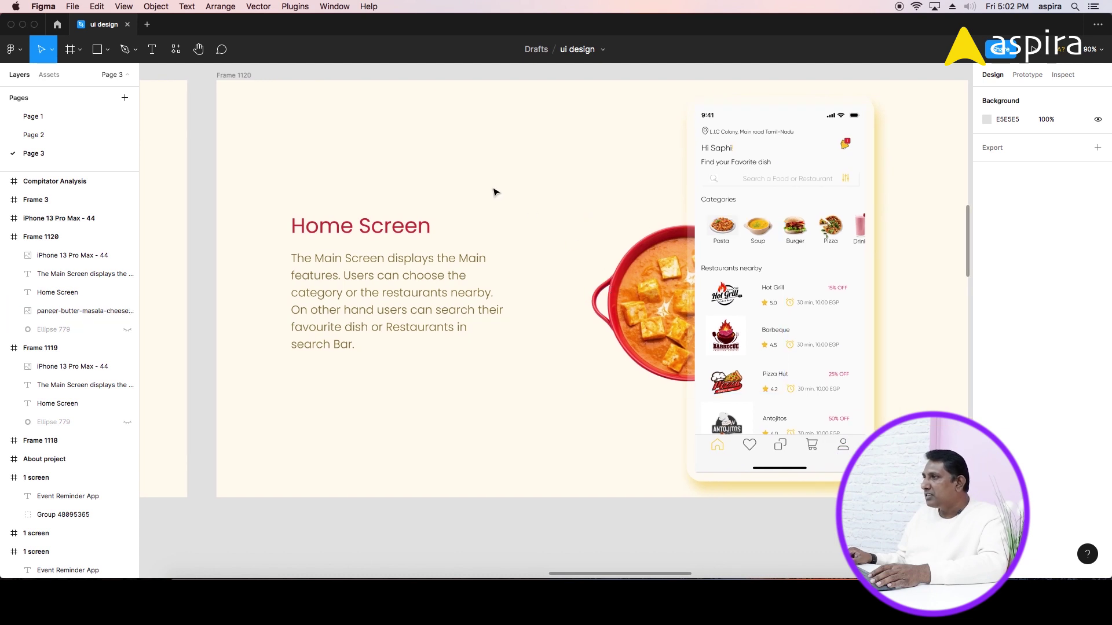
pyautogui.click(242, 74)
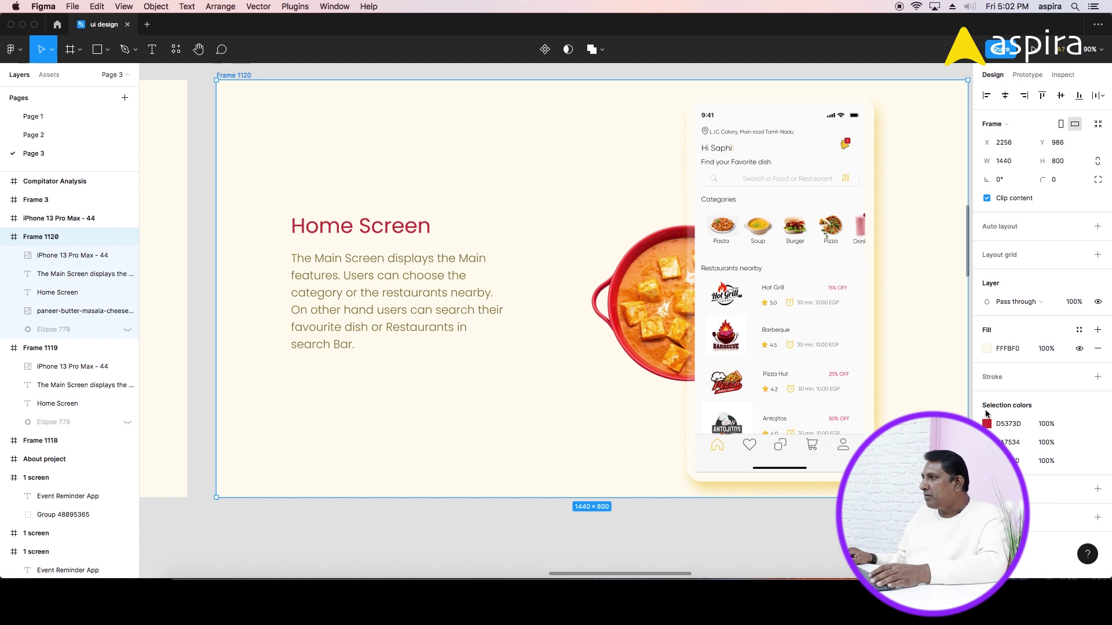
# Set Frame 1120's fill to pale yellow FFF3CE, then deselect to review the banner.
pyautogui.click(987, 349)
pyautogui.click(970, 313)
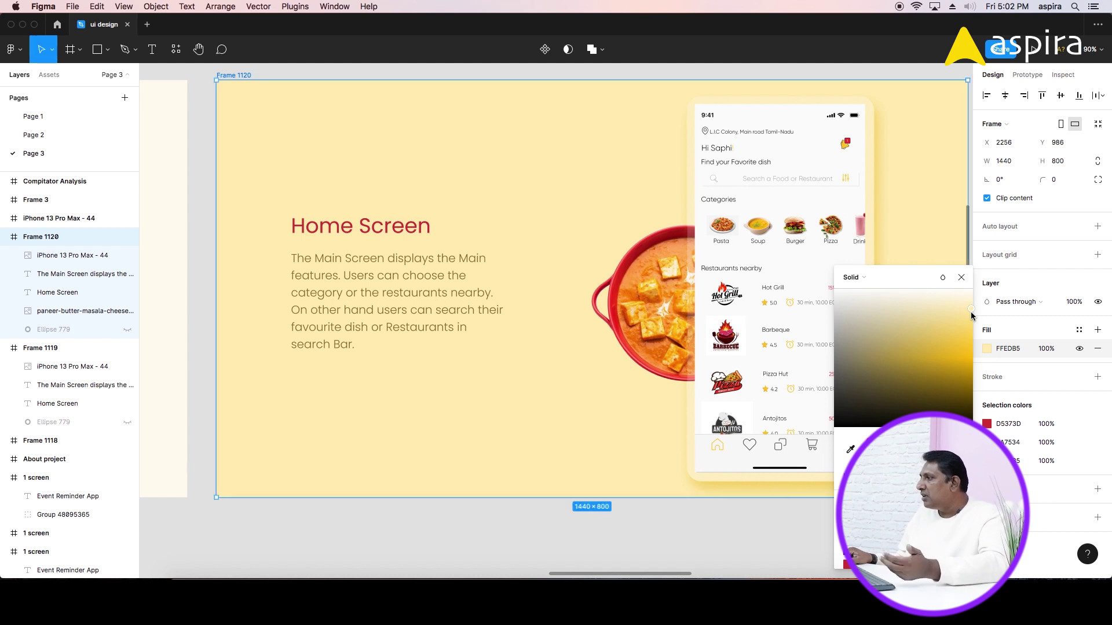
pyautogui.moveTo(971, 313); pyautogui.dragTo(978, 308)
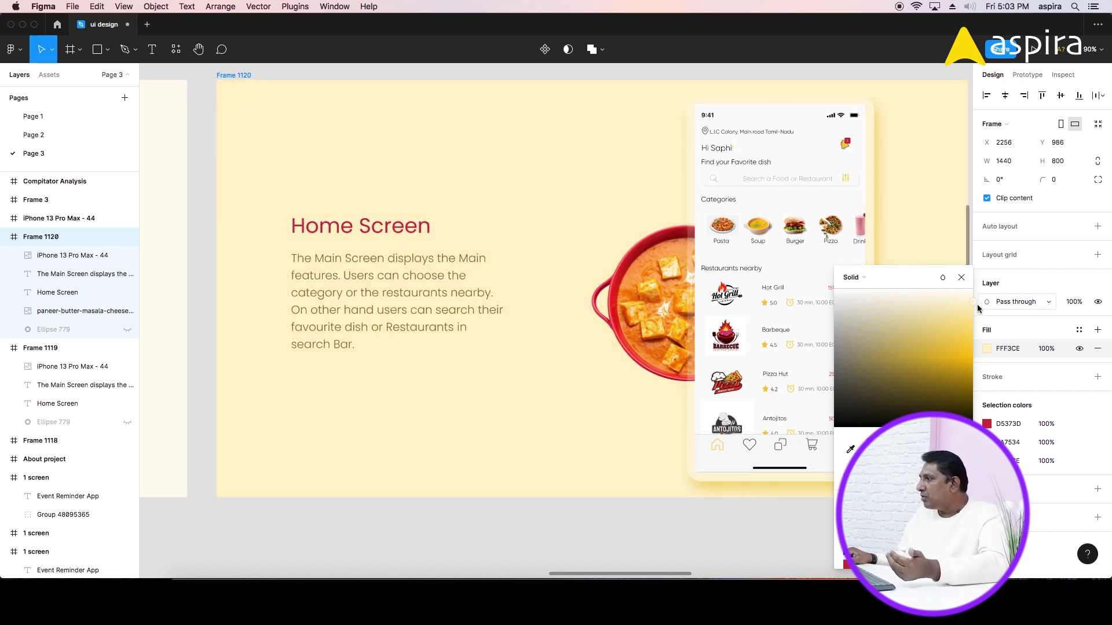
pyautogui.click(961, 278)
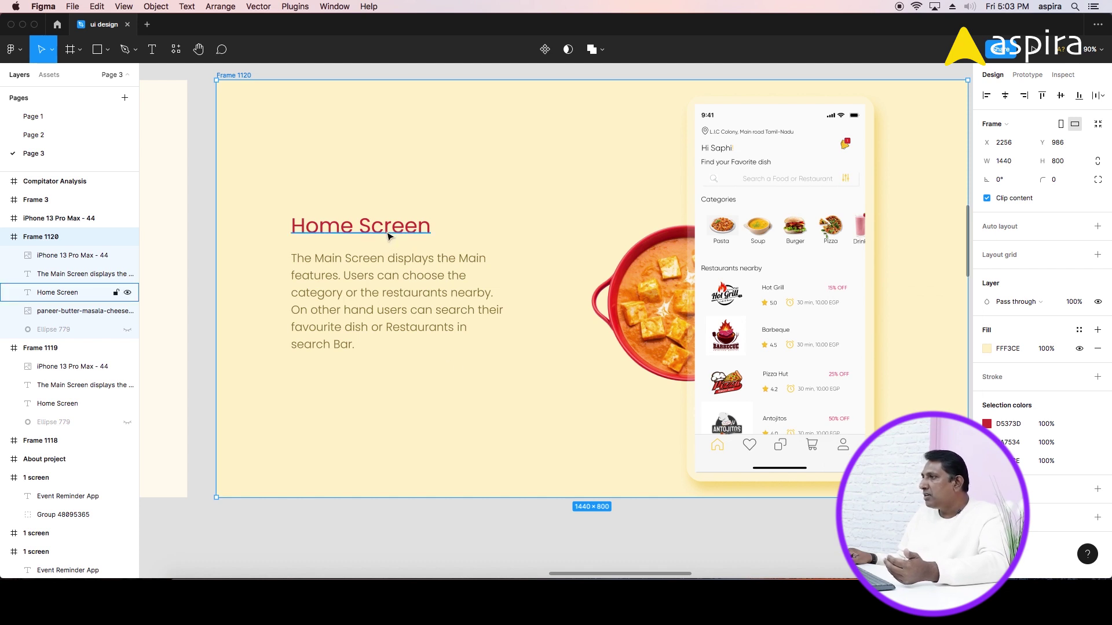
pyautogui.click(498, 77)
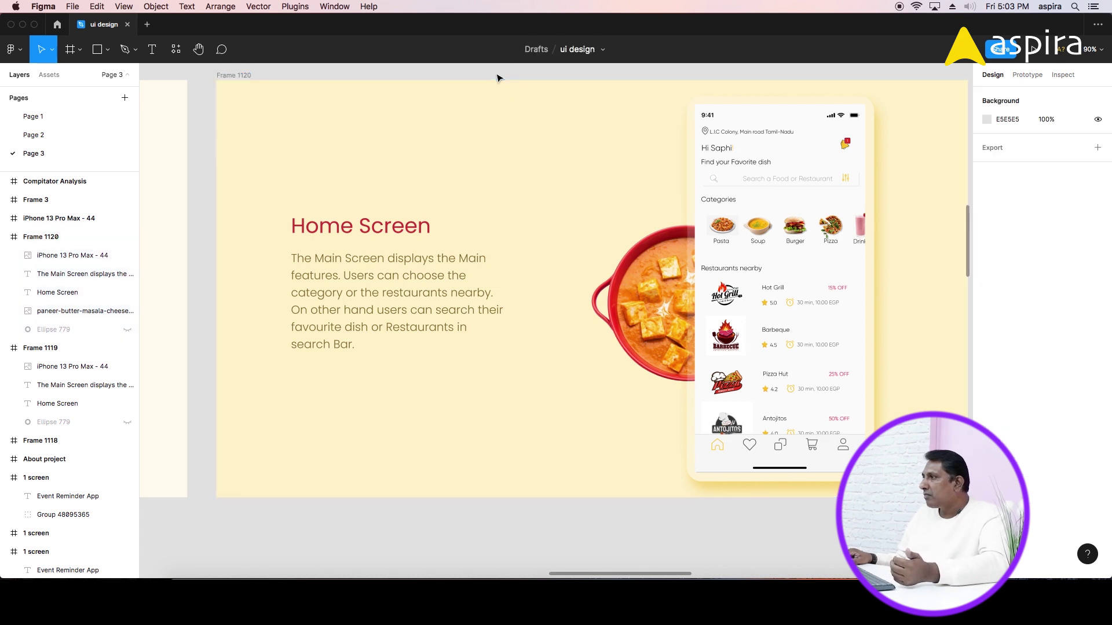